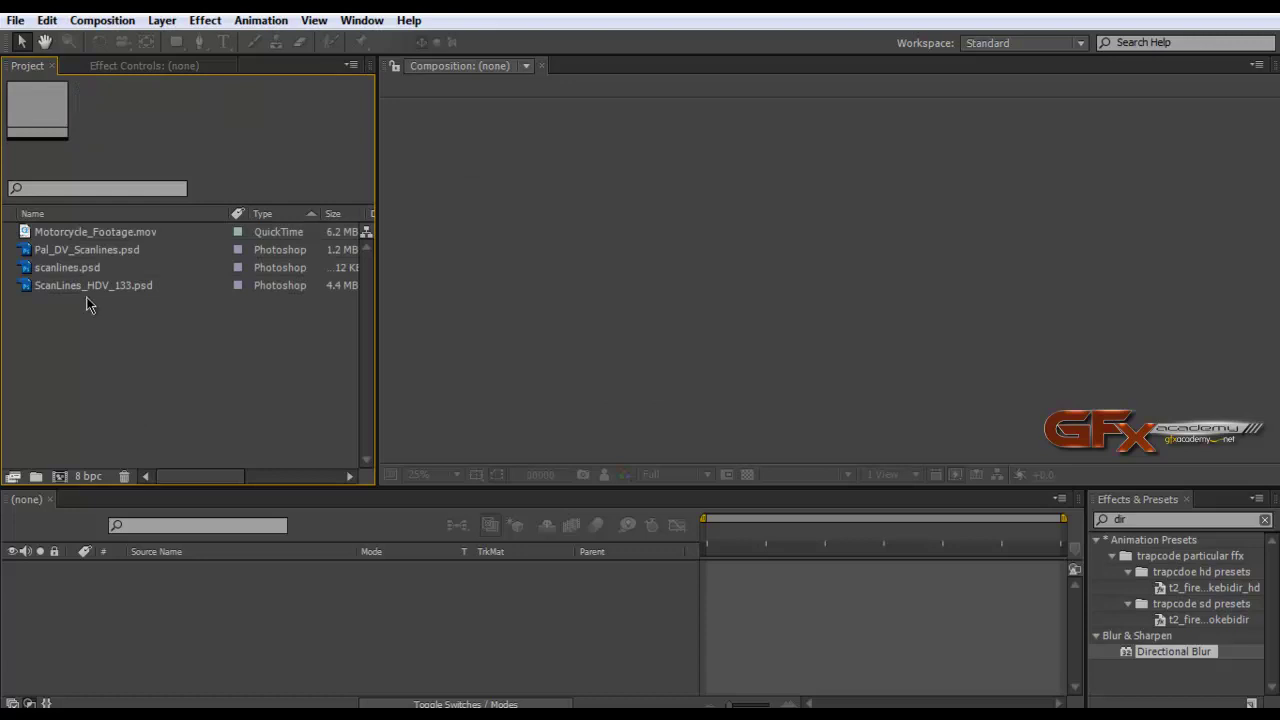
Open Pal_DV_Scanlines.psd in a widened footage viewer and inspect its line pattern at 400% magnification
left_click(86, 288)
left_click(80, 270)
left_click(81, 250)
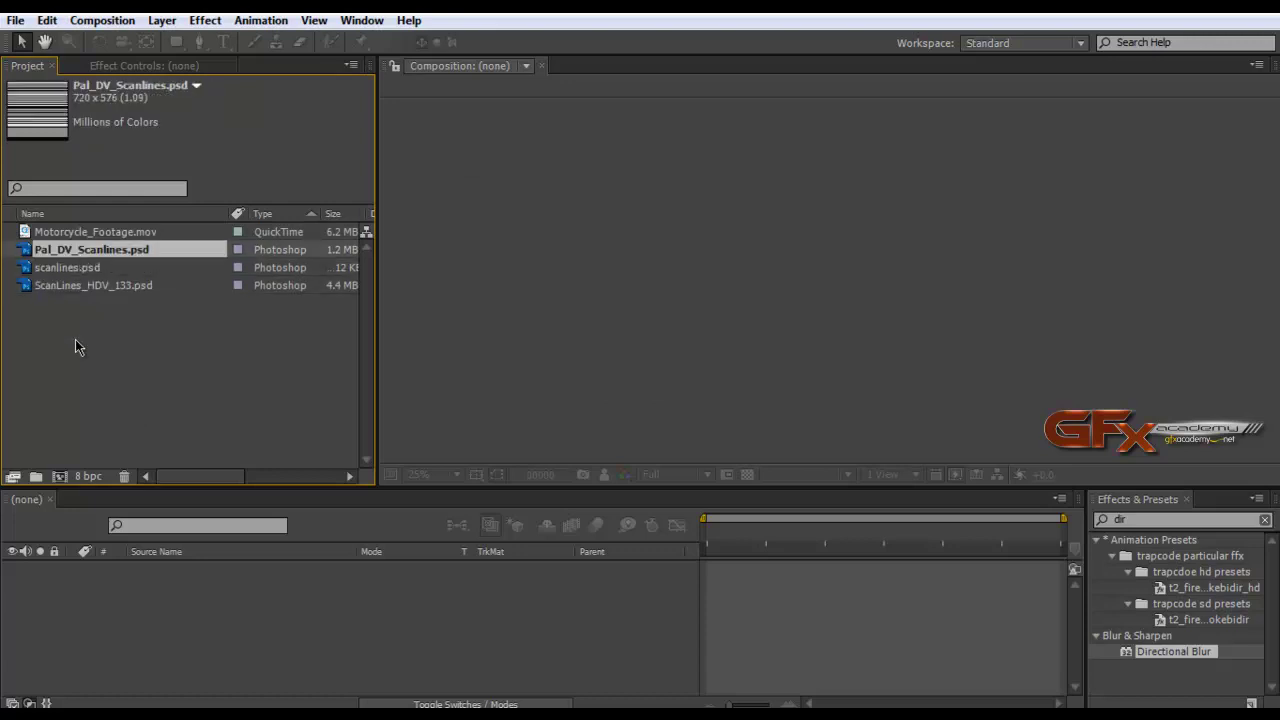
left_click(75, 339)
double_click(72, 250)
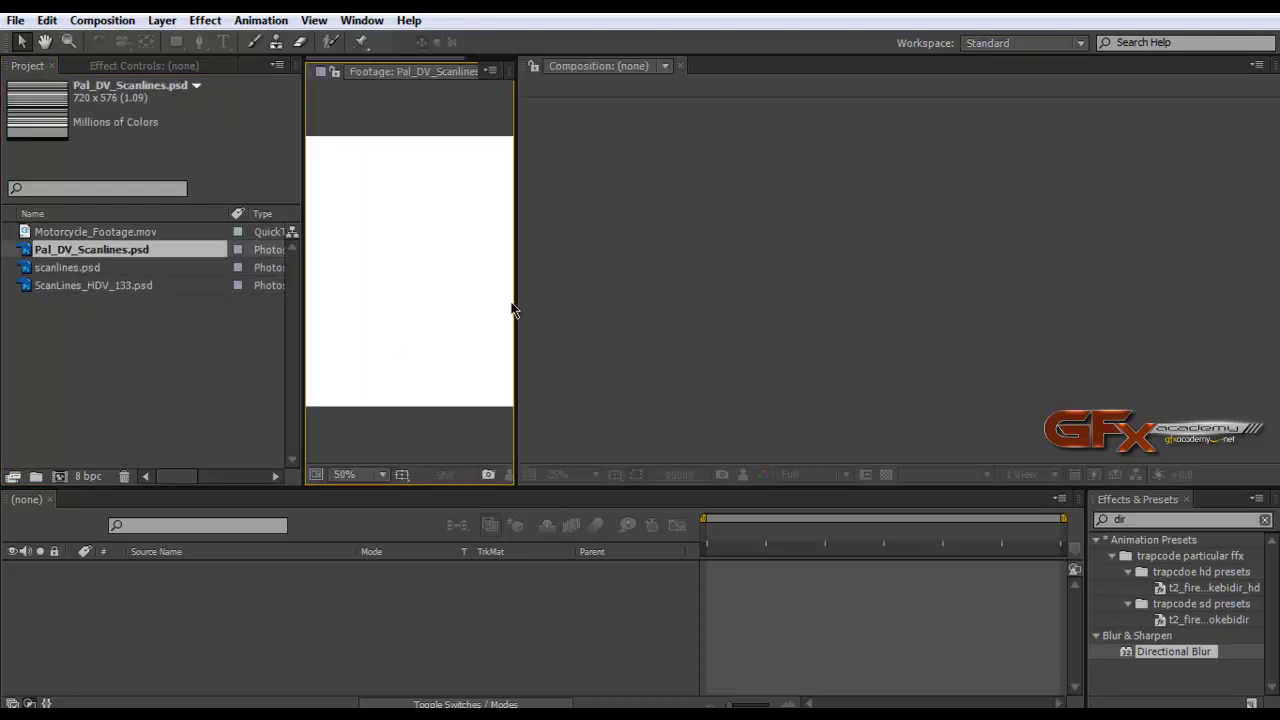
left_click_drag(516, 305, 1014, 292)
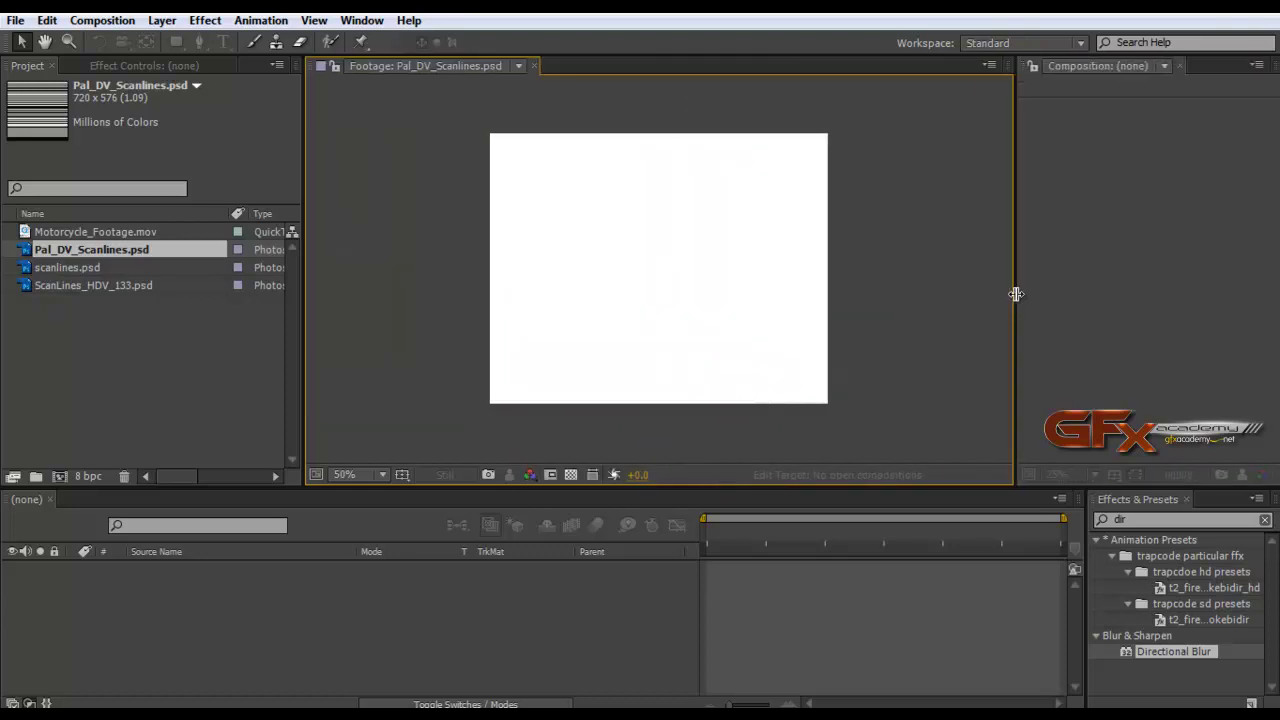
key("slash")
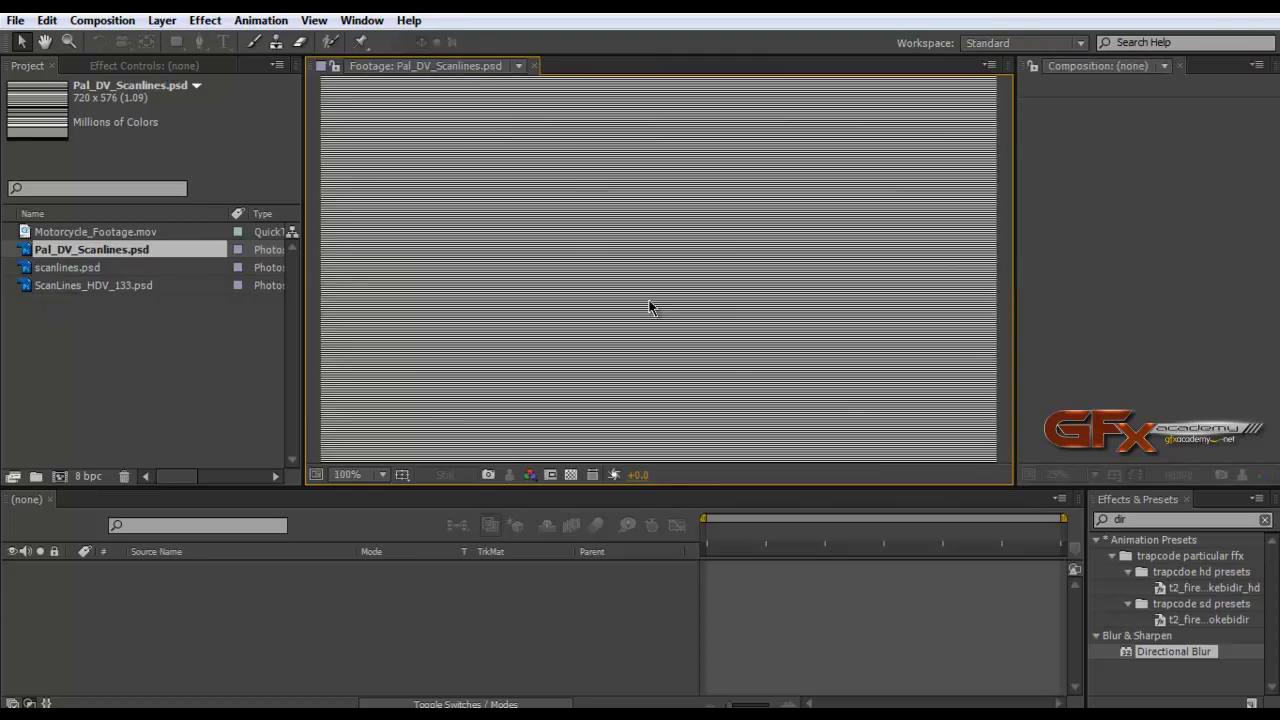
scroll(648, 307, "up", 1)
scroll(648, 307, "up", 1)
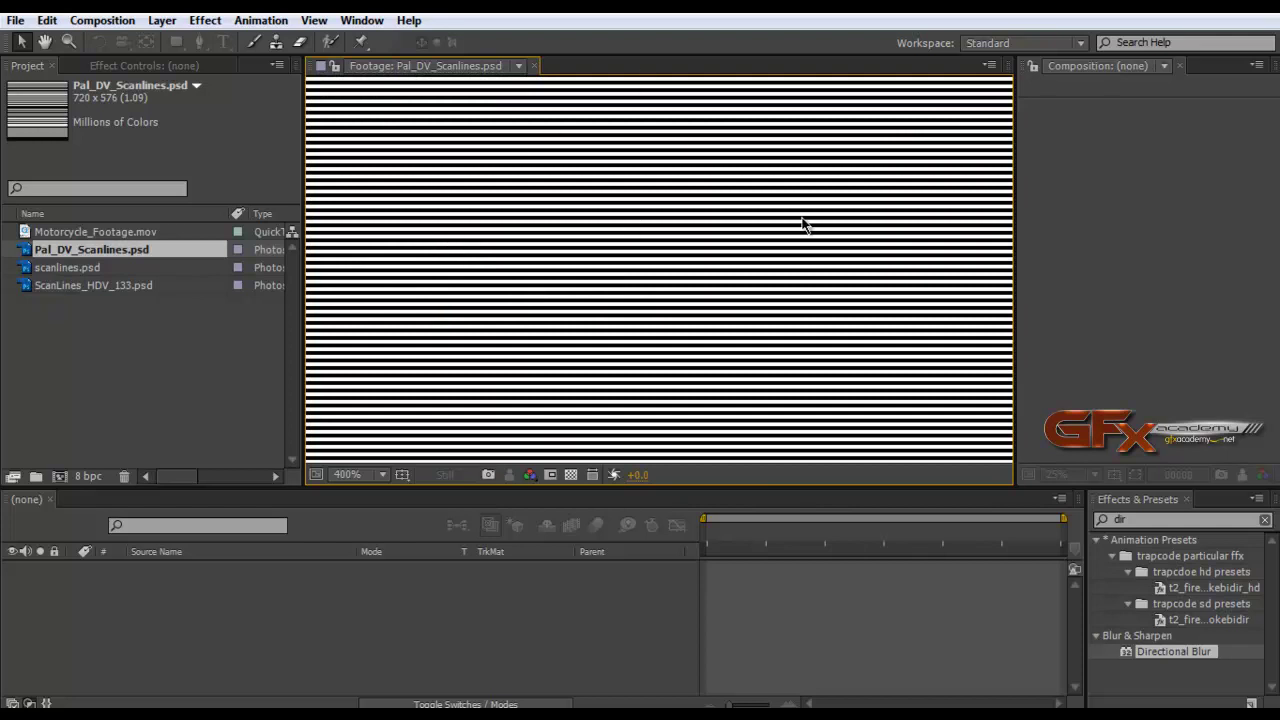
Preview scanlines.psd and ScanLines_HDV_133.psd in the footage viewer, zooming out to 25%
double_click(45, 268)
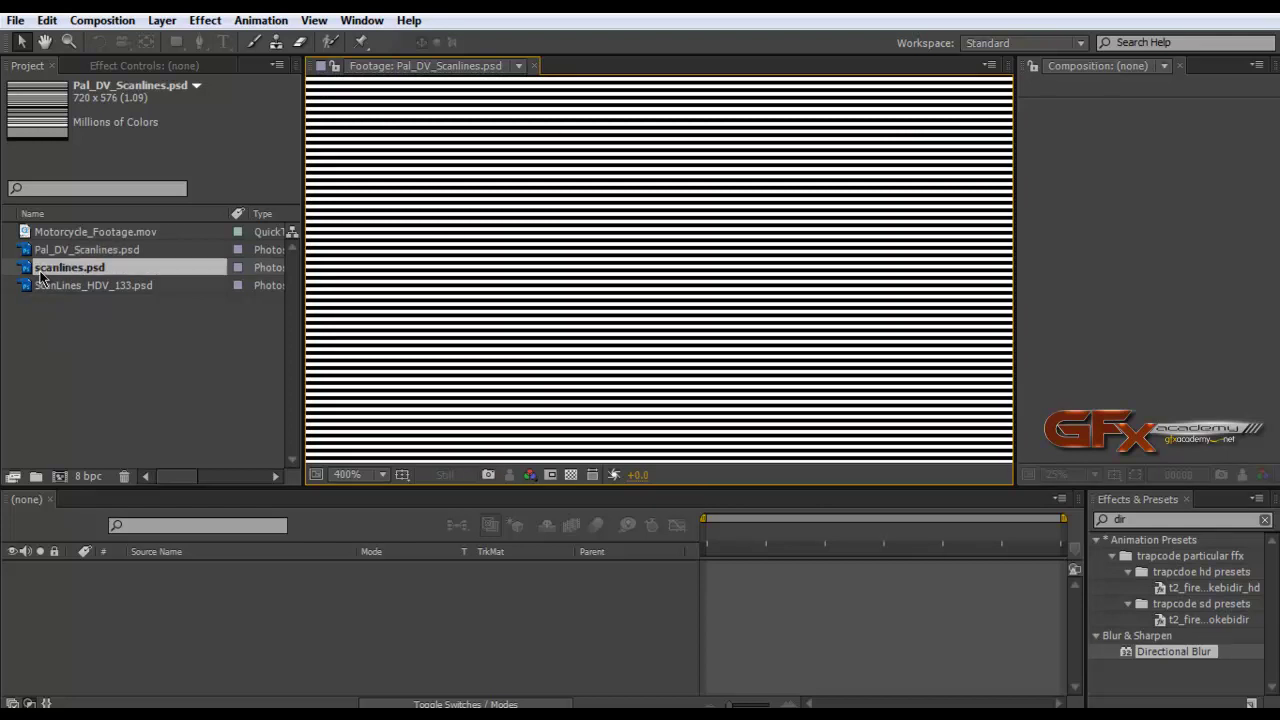
double_click(126, 287)
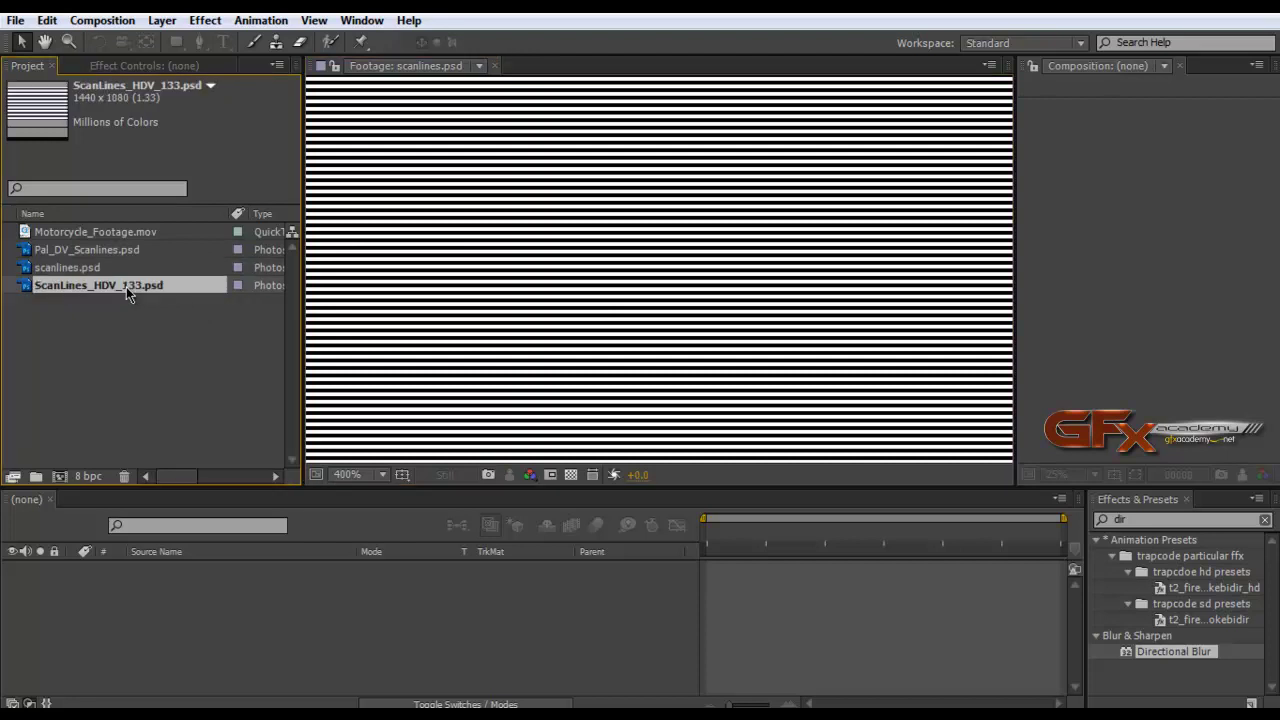
scroll(728, 238, "down", 5)
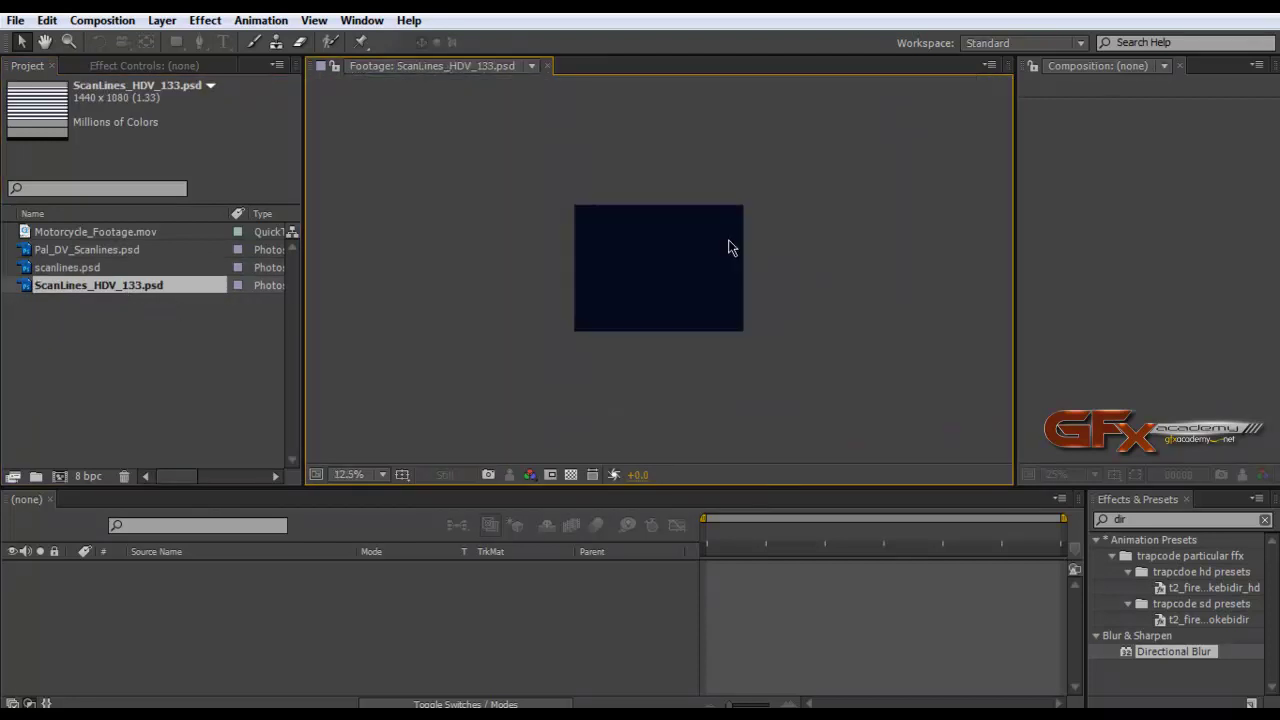
left_click(178, 378)
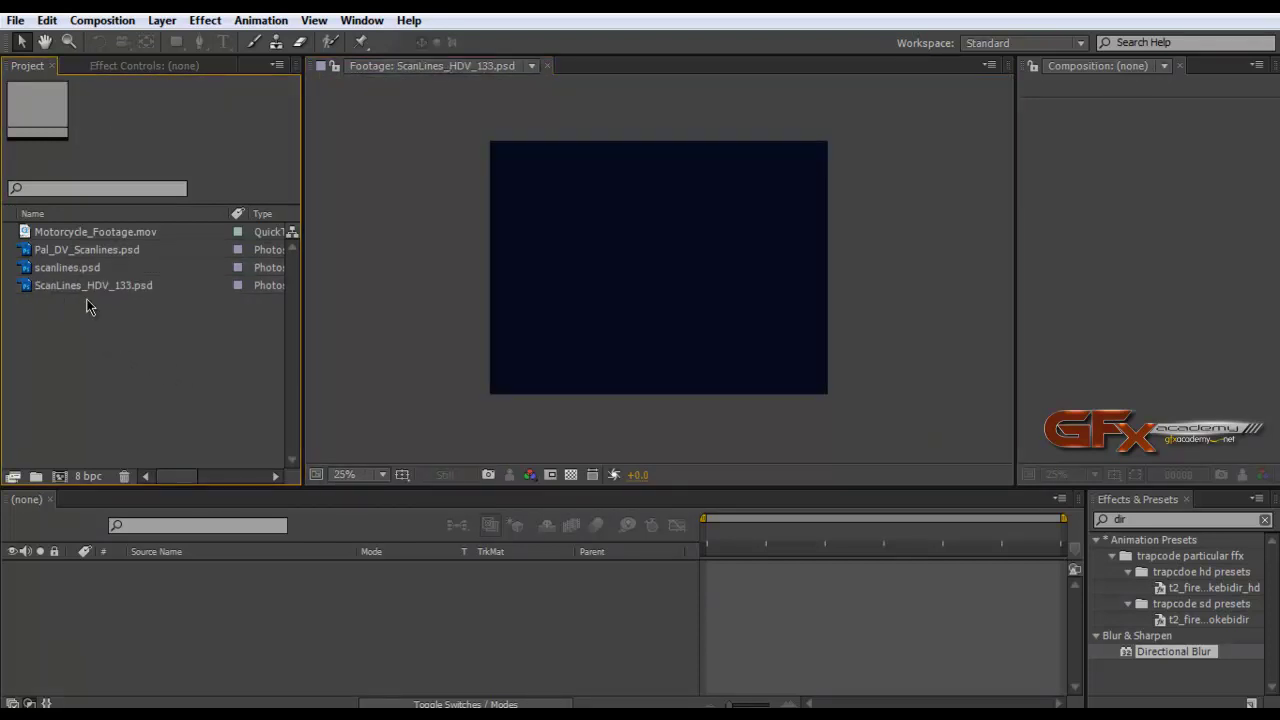
Compare the frame sizes and pixel aspect ratios of the three scanline PSD files in the project
left_click(64, 288)
left_click(63, 270)
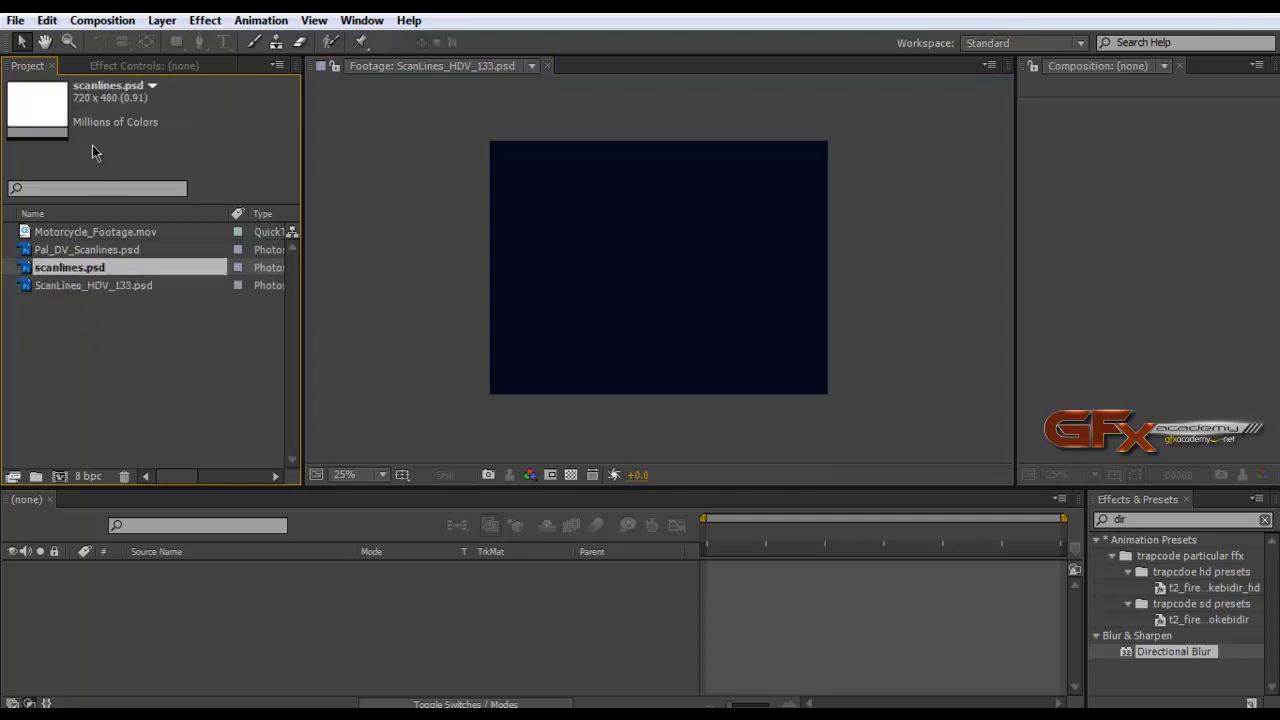
left_click(86, 252)
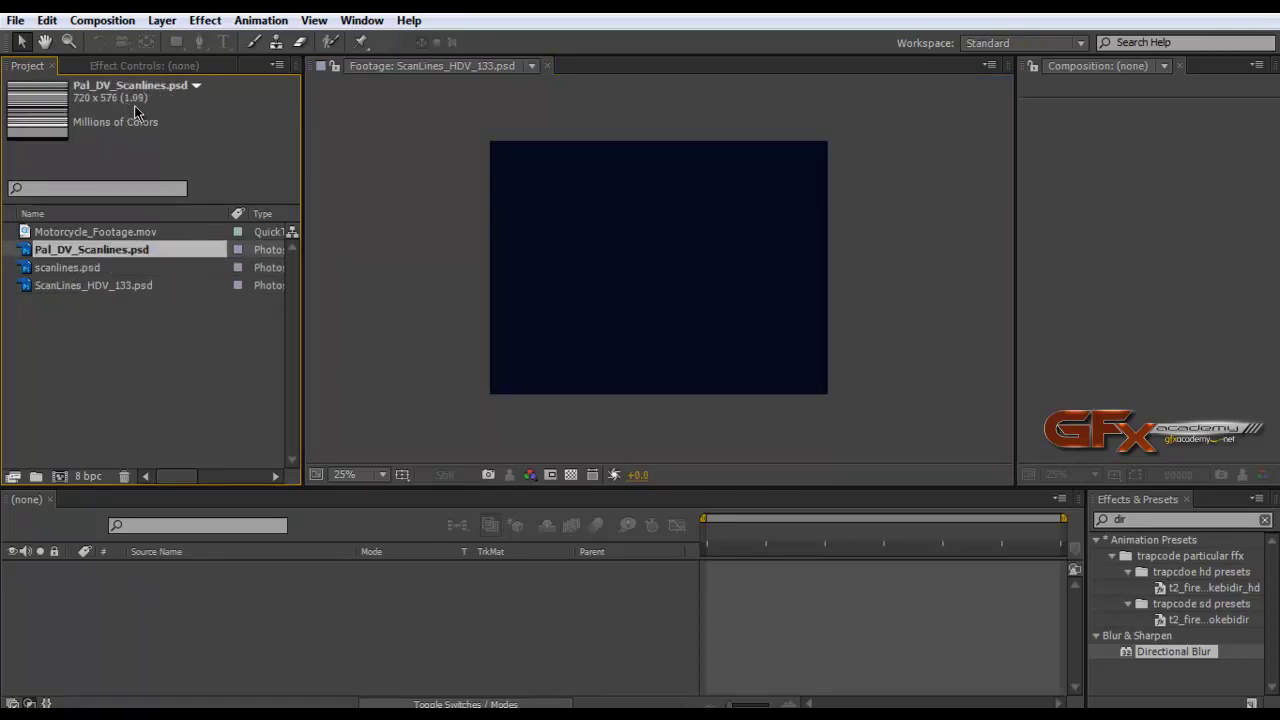
left_click(90, 268)
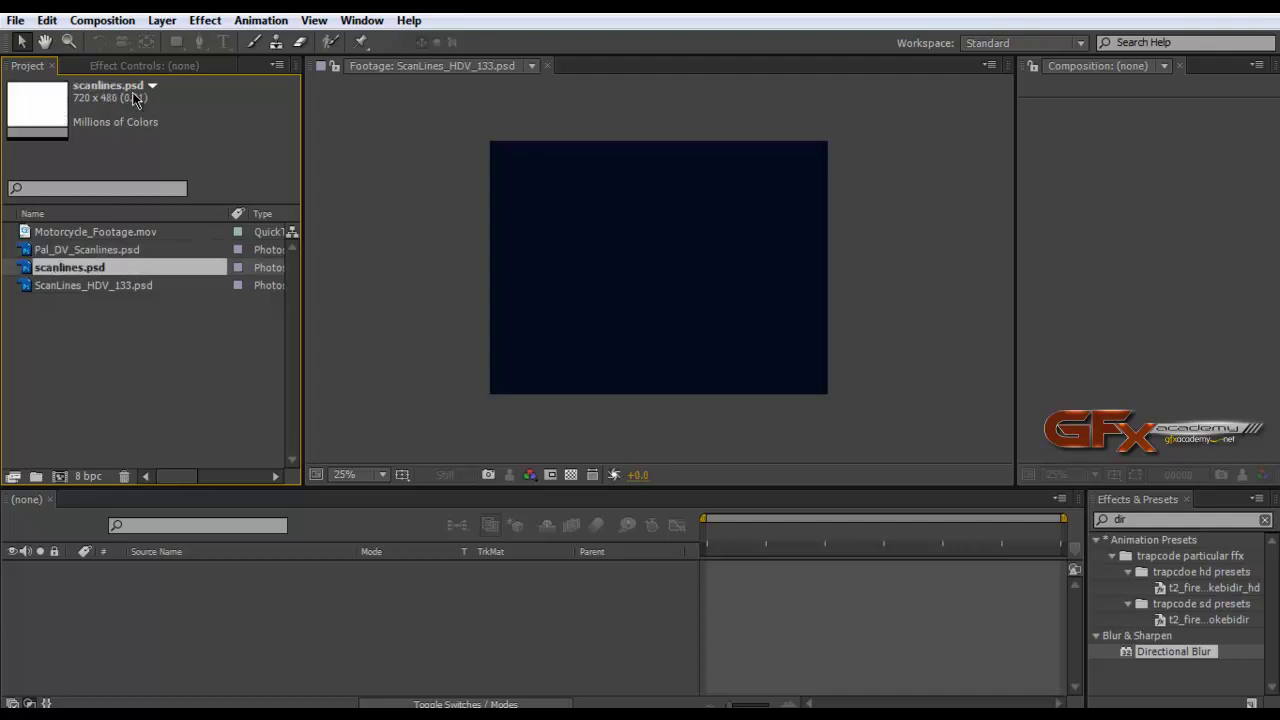
left_click(100, 284)
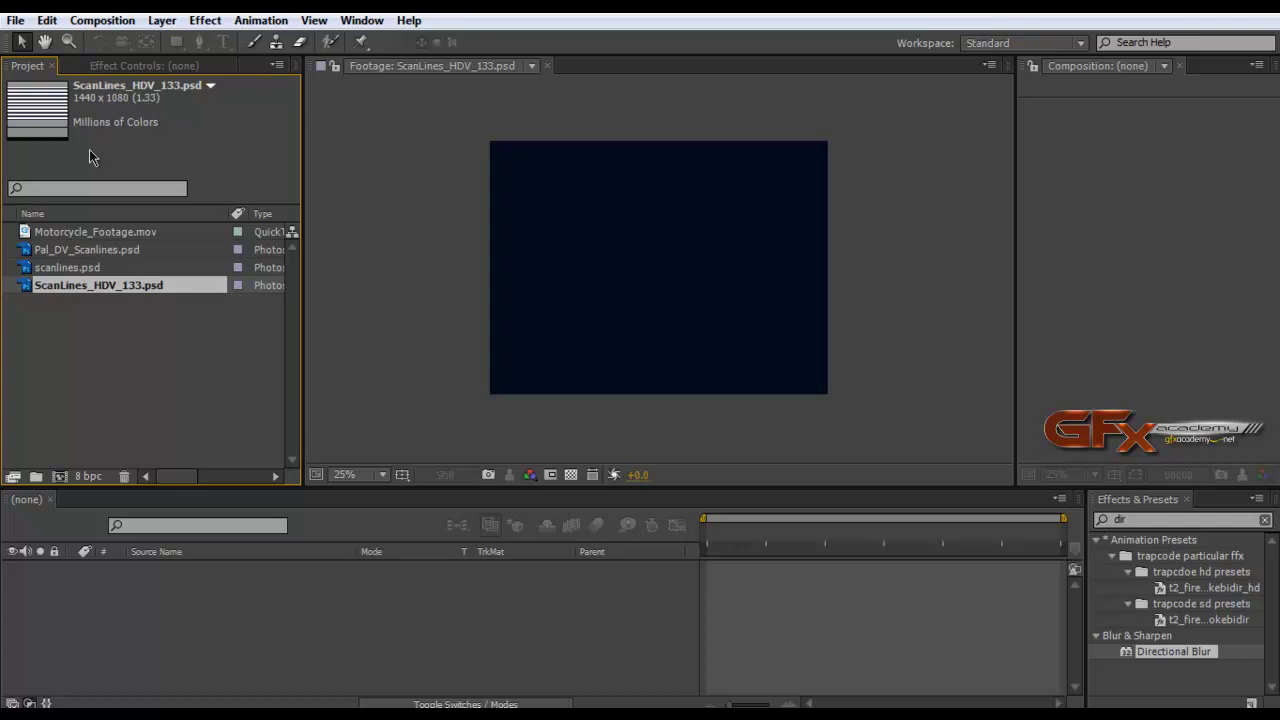
left_click(100, 268)
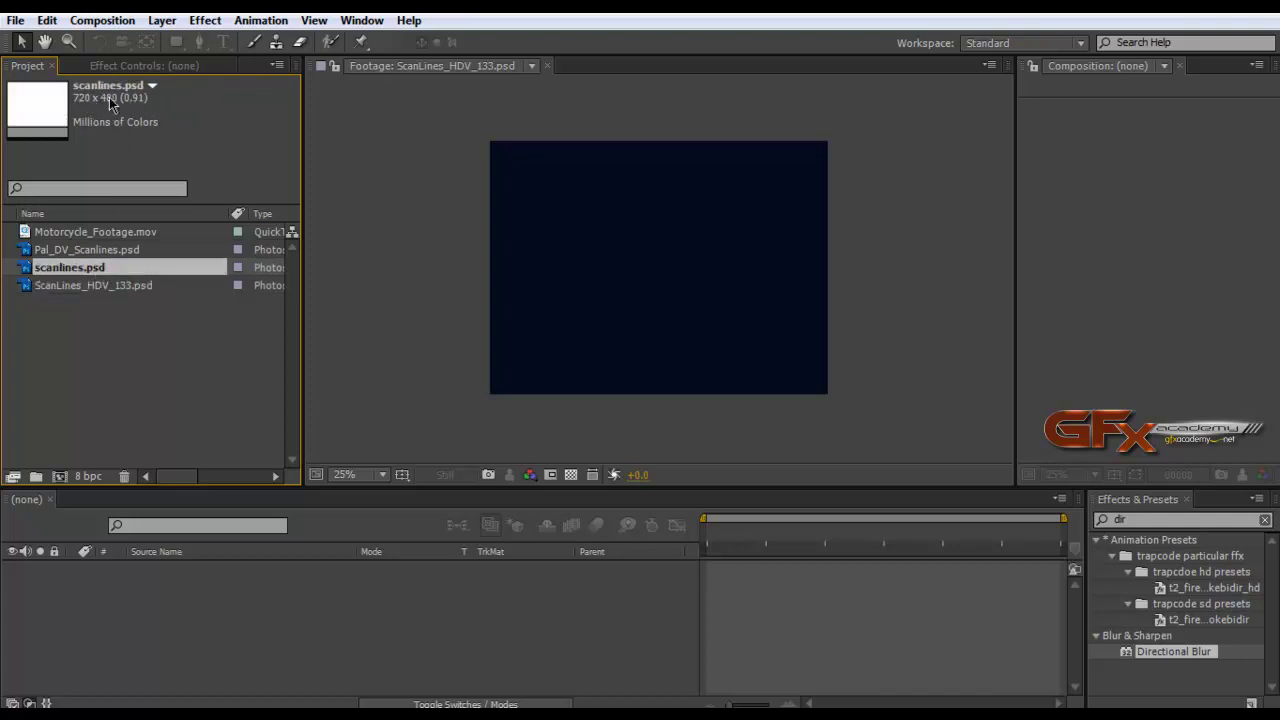
key("Up")
key("Down")
key("Down")
key("Up")
key("Up")
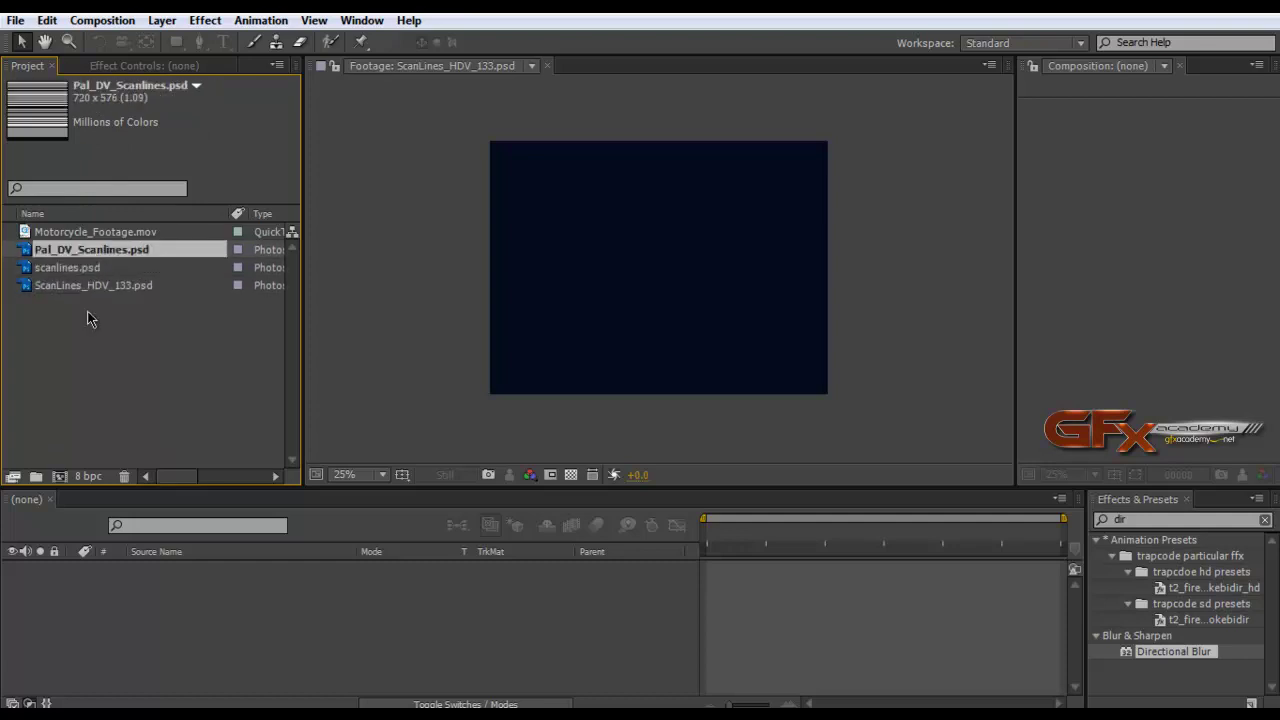
left_click(89, 309)
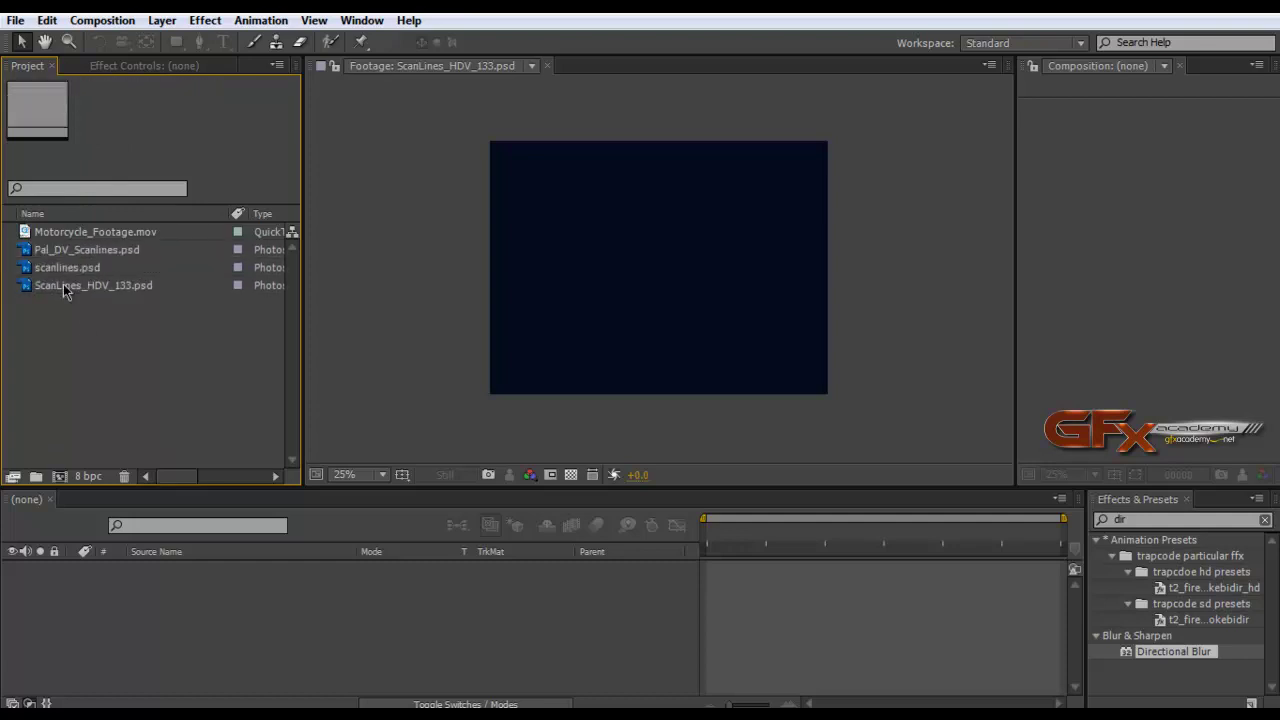
Compare the frame size and pixel aspect ratio of Motorcycle_Footage.mov with those of scanlines.psd
left_click(72, 234)
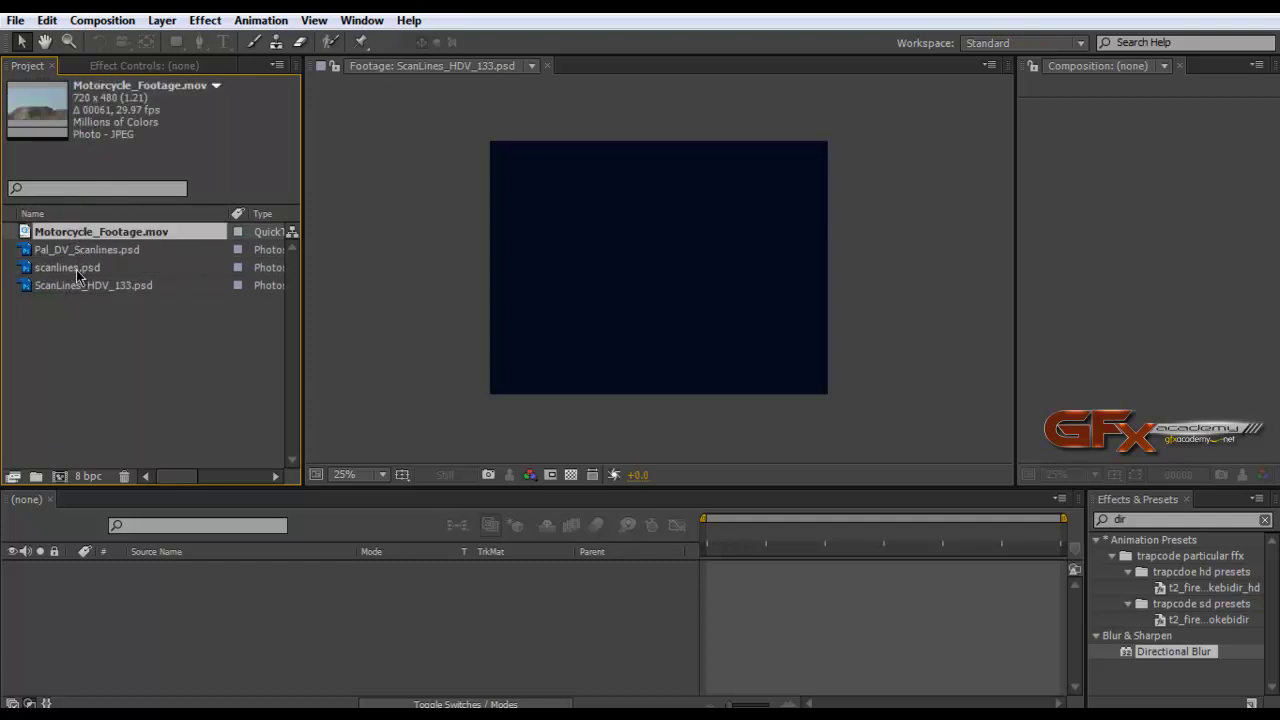
left_click(78, 270)
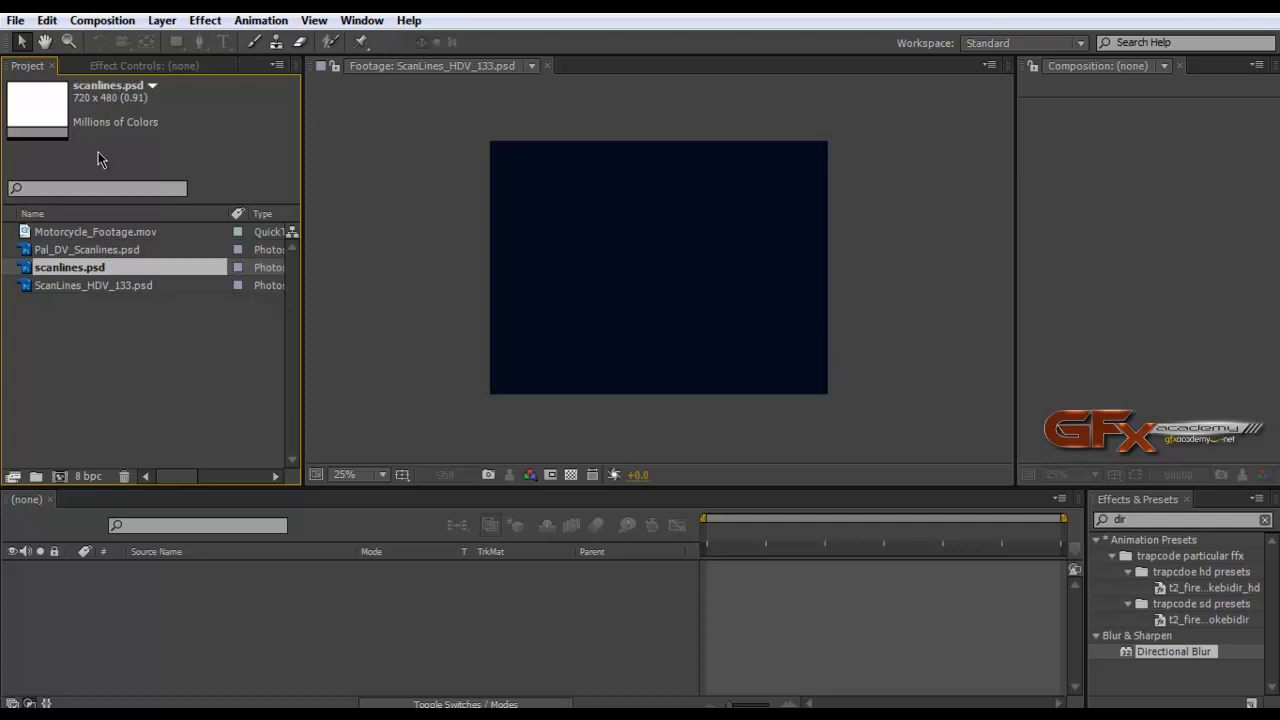
left_click(110, 336)
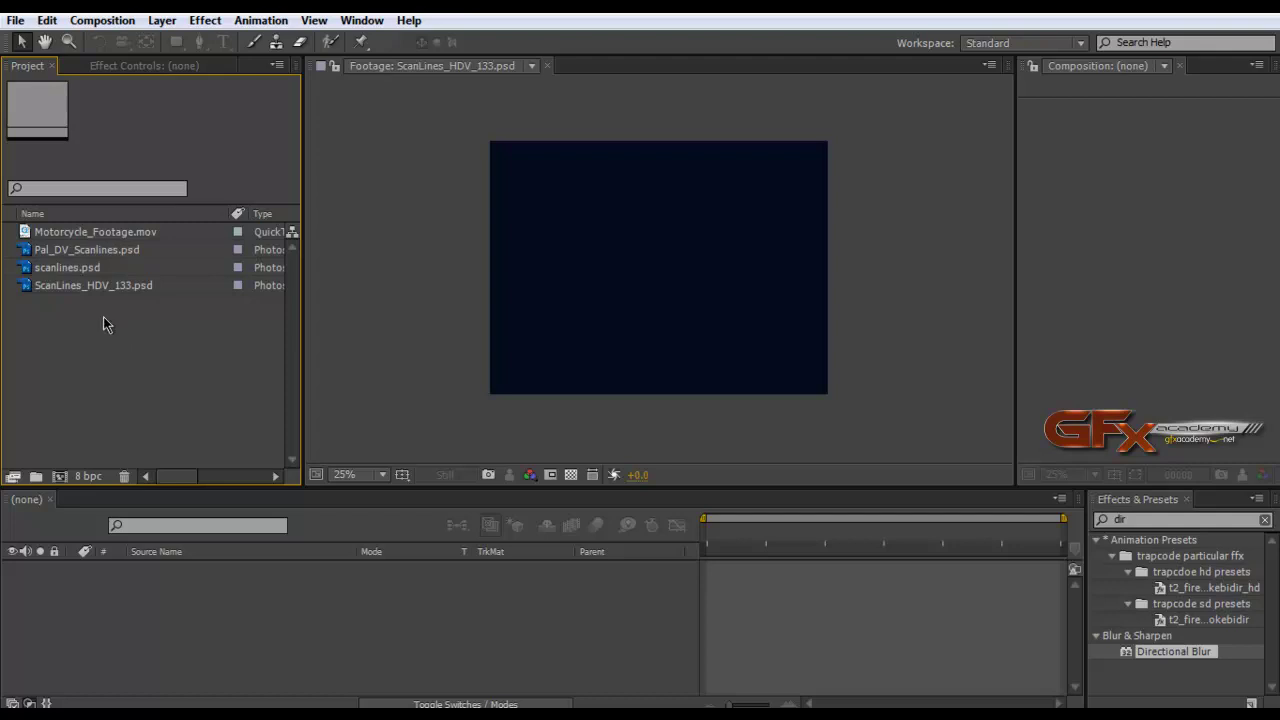
Create a new composition from Motorcycle_Footage.mov and close the ScanLines_HDV_133.psd footage viewer
left_click(32, 232)
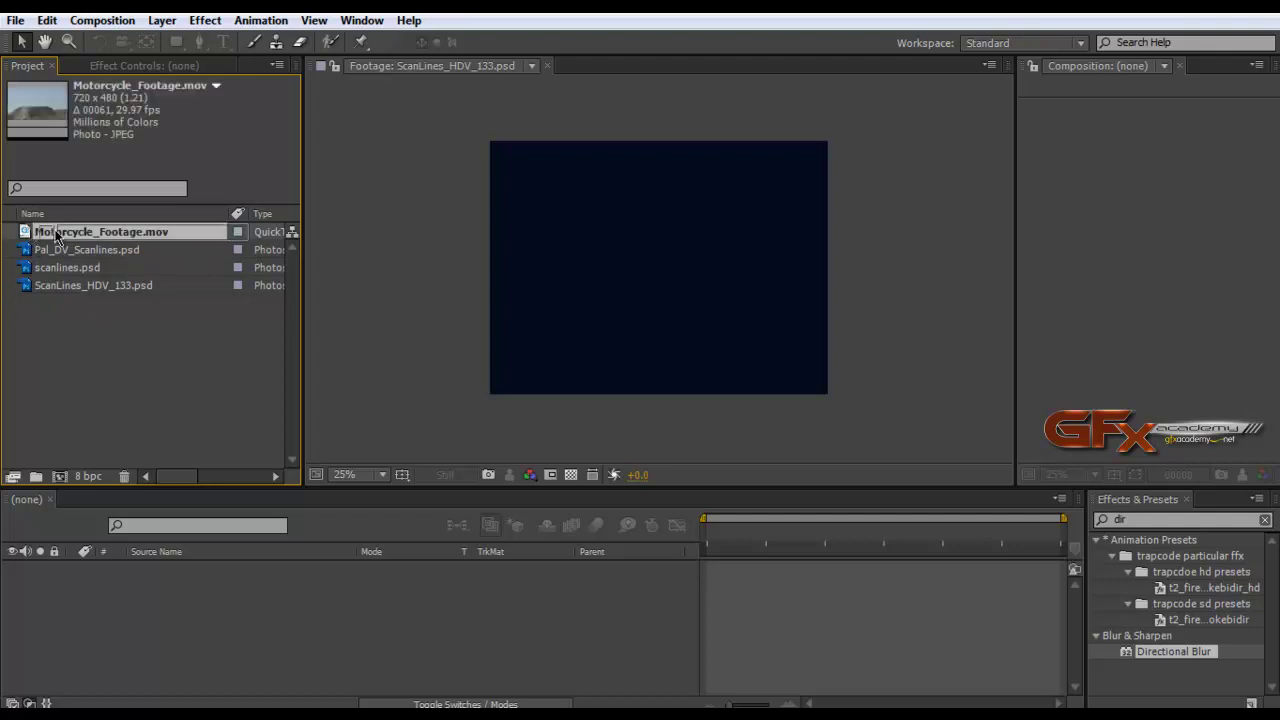
left_click_drag(80, 479, 62, 477)
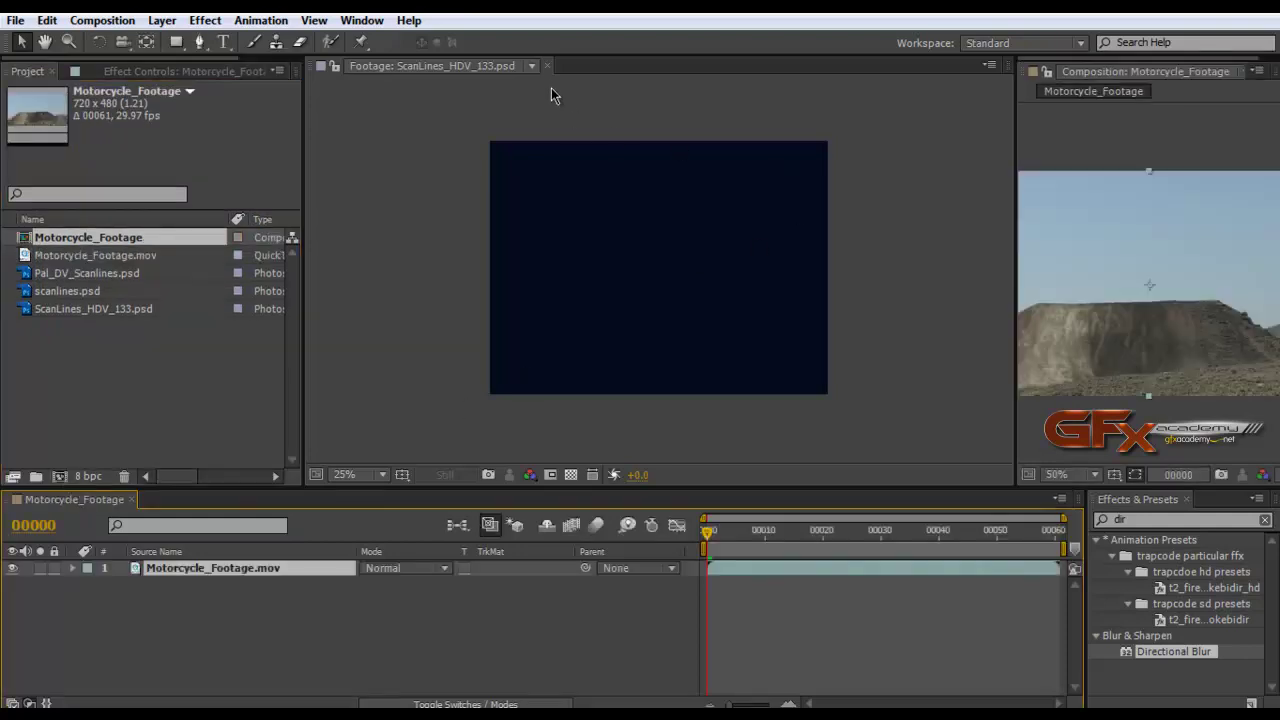
left_click(548, 66)
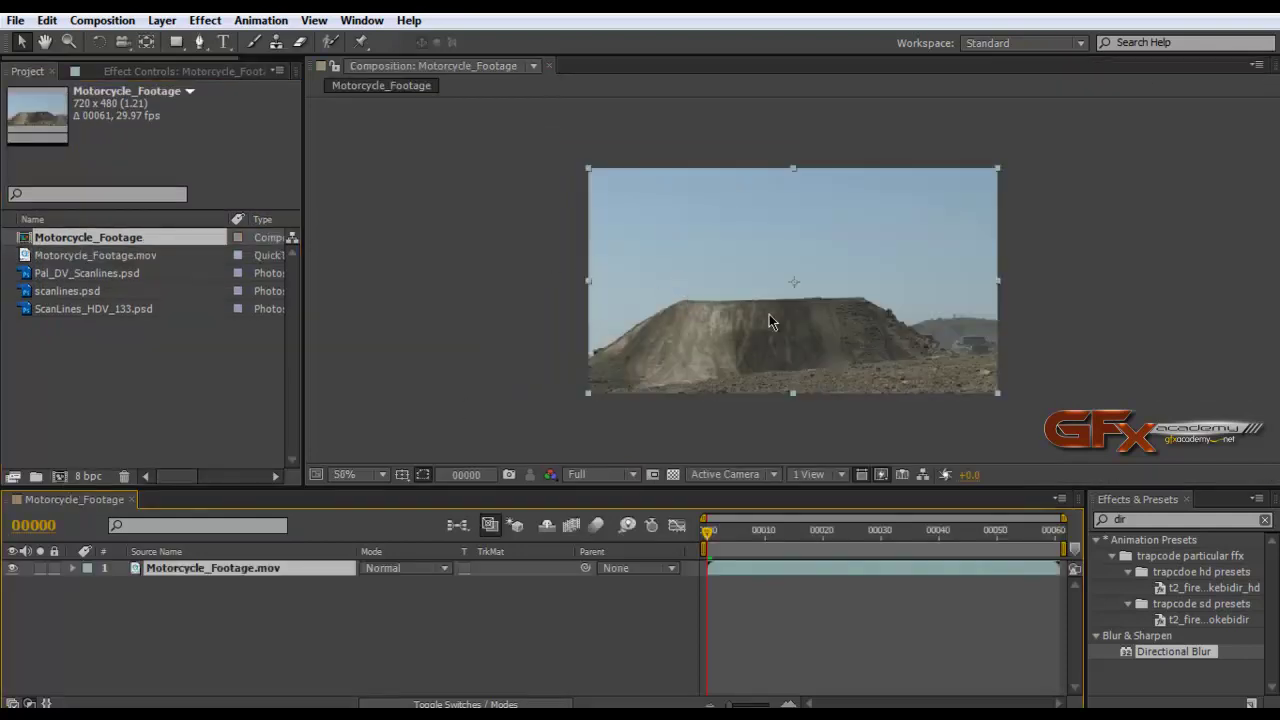
Display the motorcycle composition at 100% and move the current time to frame 11
key("slash")
left_click_drag(707, 531, 763, 535)
key("Page_Down")
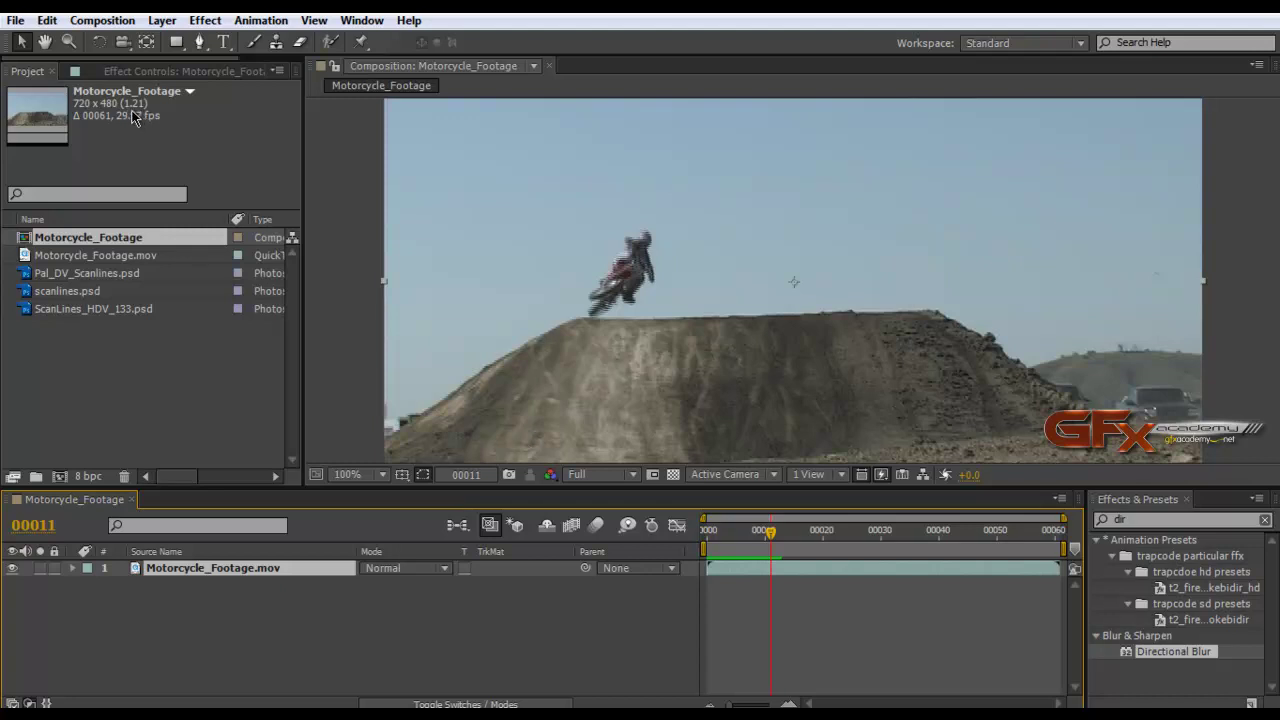
Check the pixel aspect ratio in the Interpret Footage settings of scanlines.psd without changing anything
left_click(90, 291)
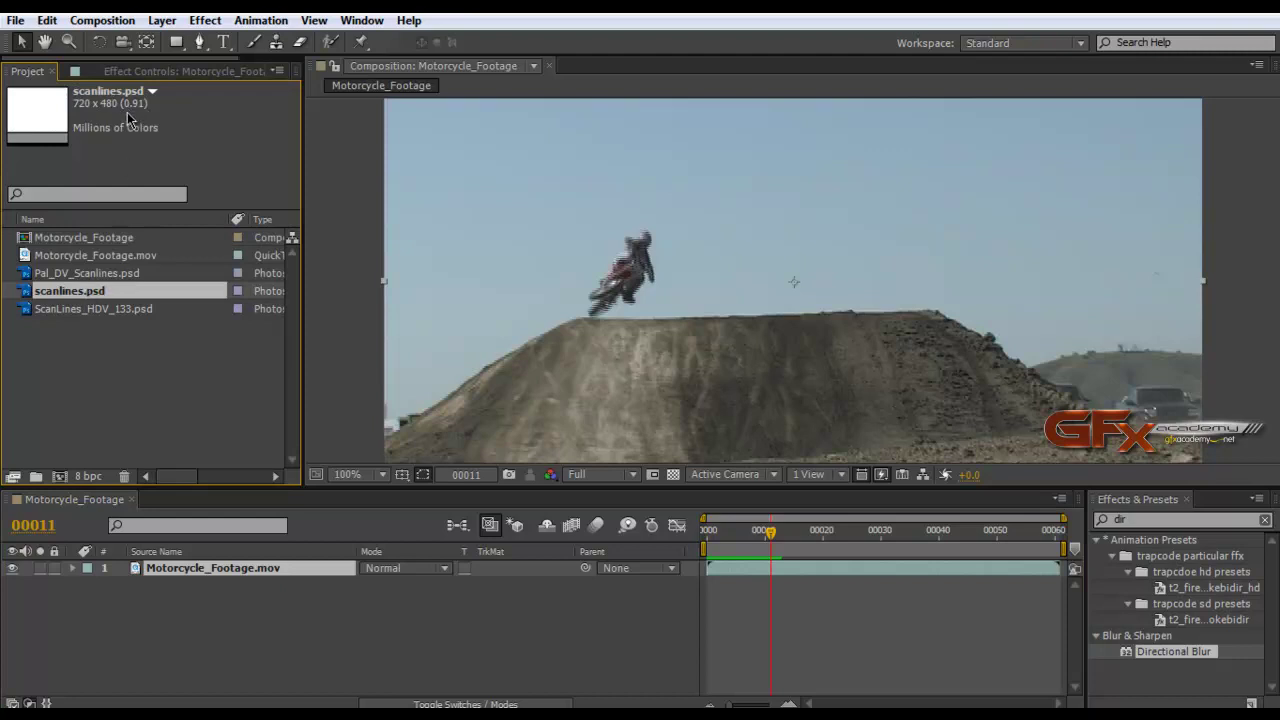
right_click(100, 290)
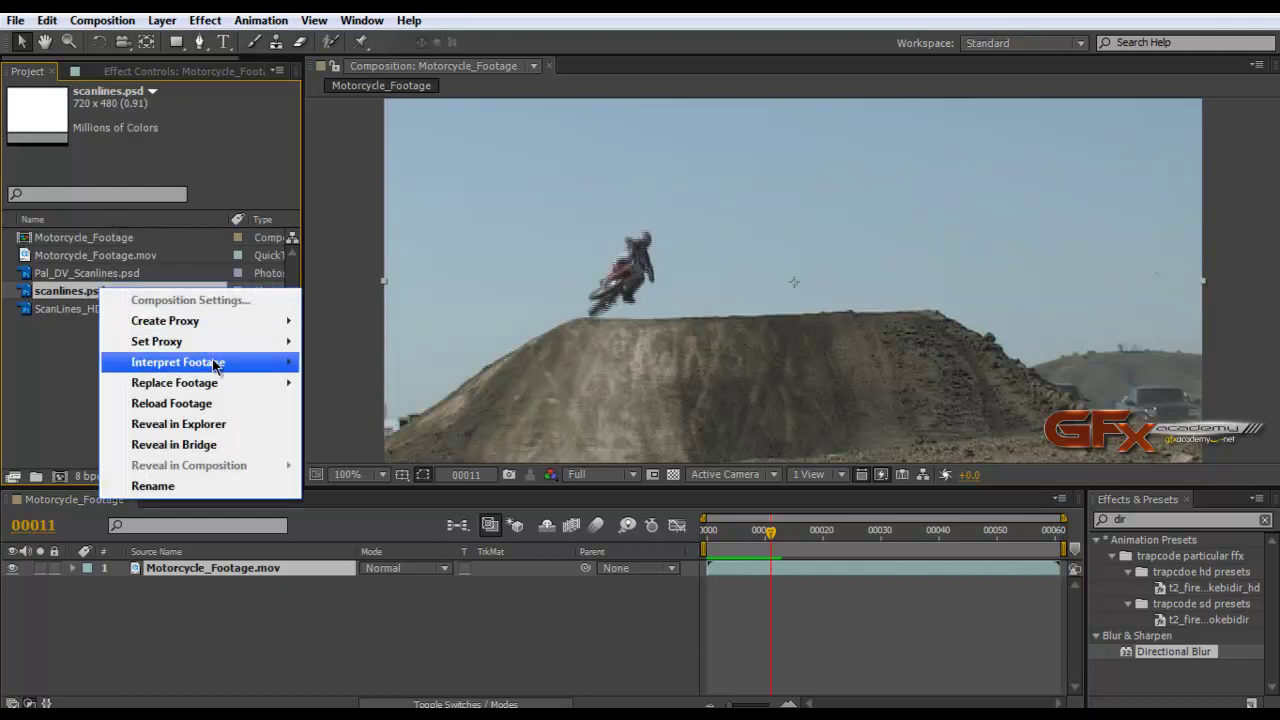
mouse_move(220, 364)
left_click(343, 364)
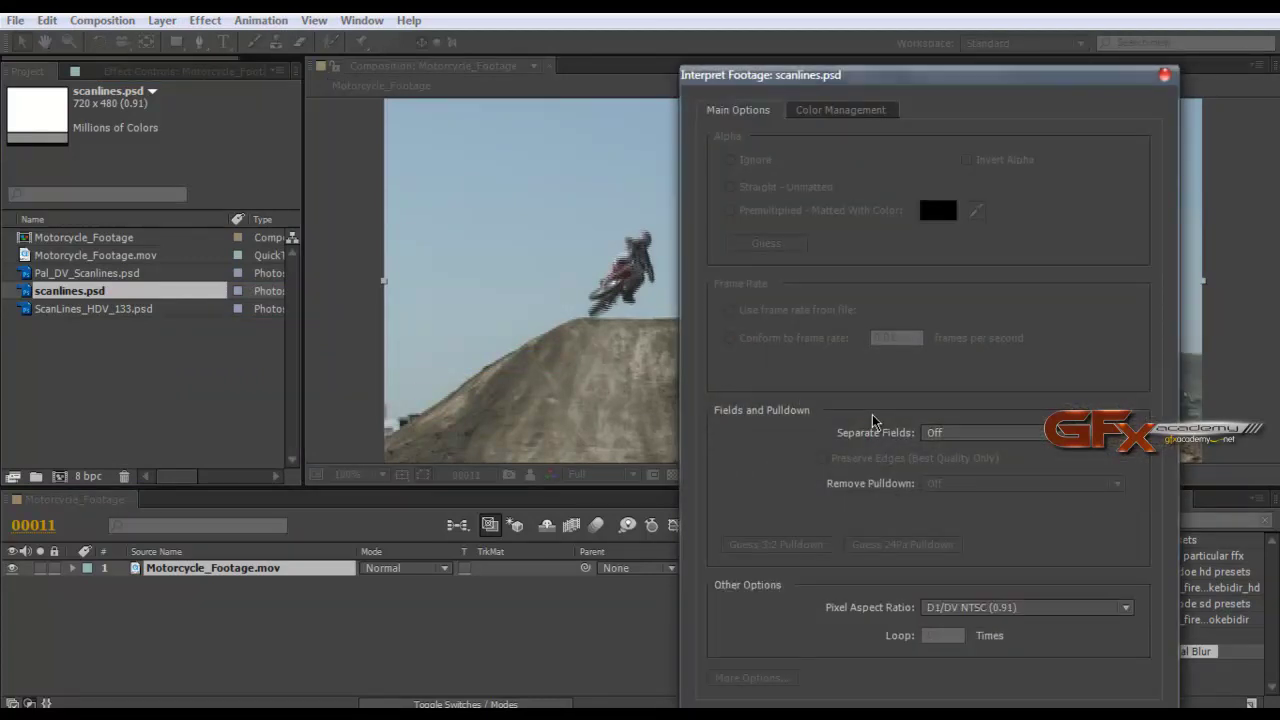
left_click_drag(961, 76, 864, 36)
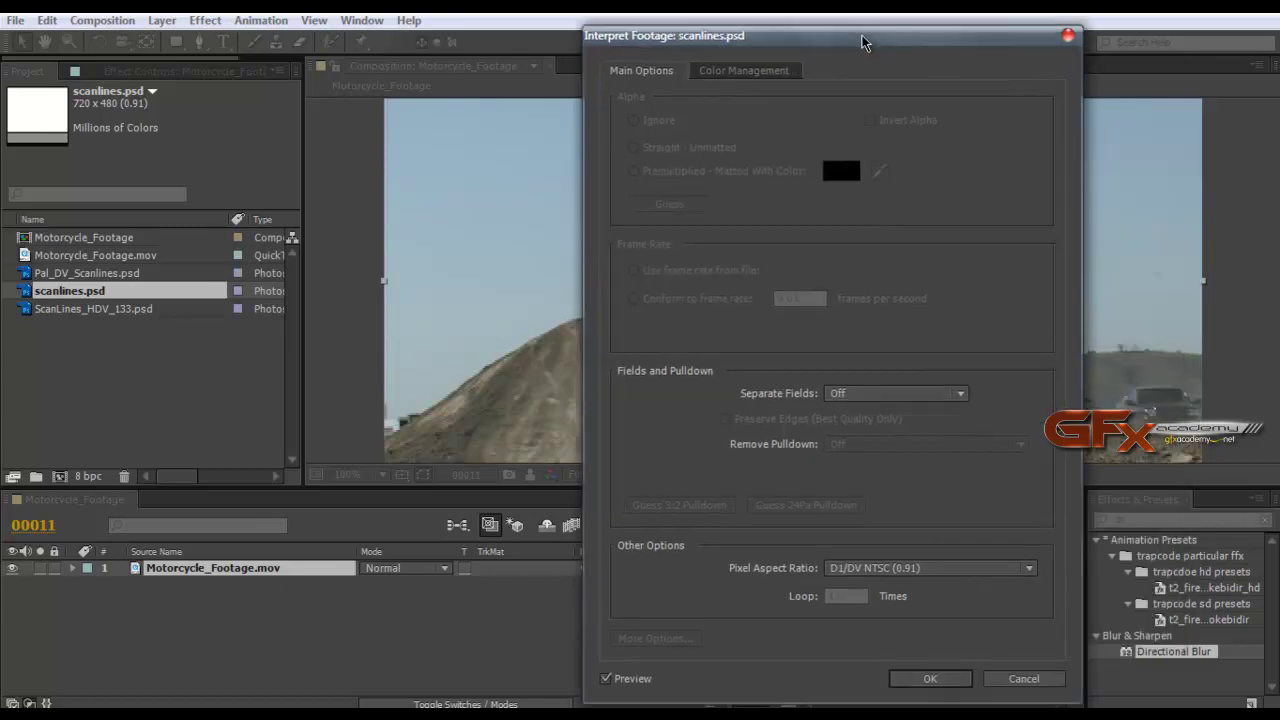
left_click(1024, 683)
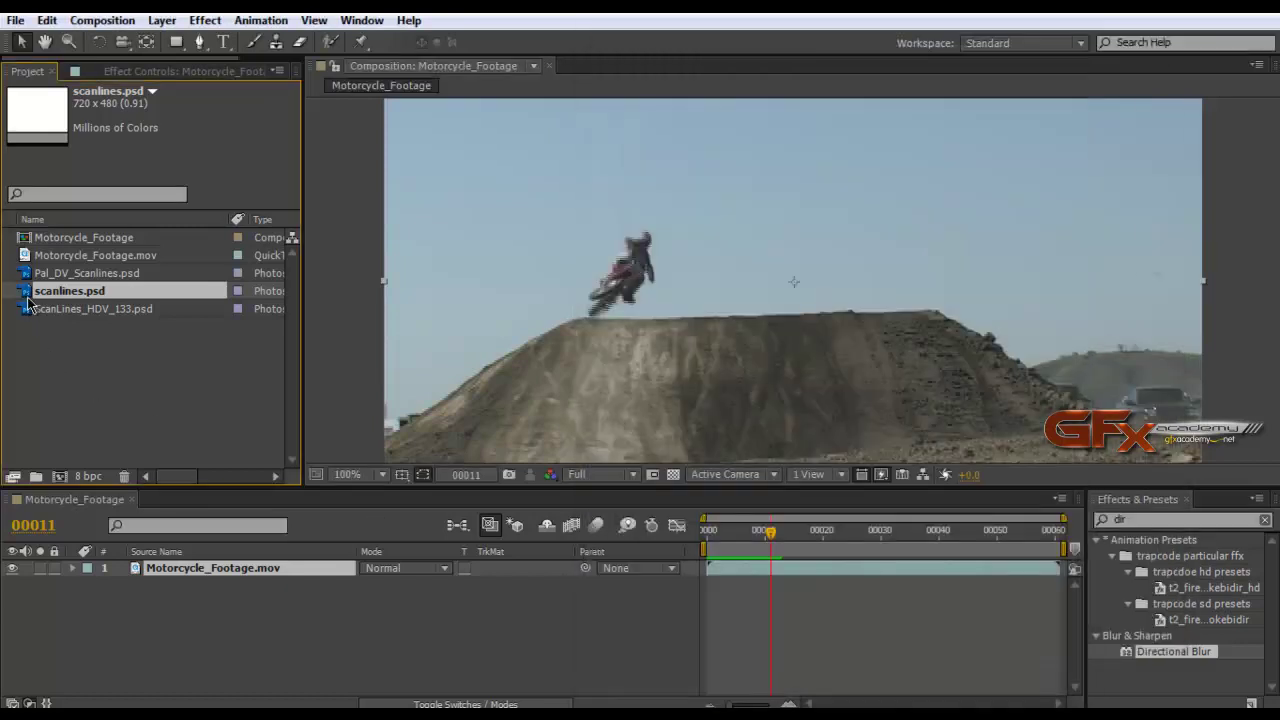
Create a new composition from scanlines.psd and review the pixel aspect ratio options in its settings
left_click_drag(28, 298, 60, 474)
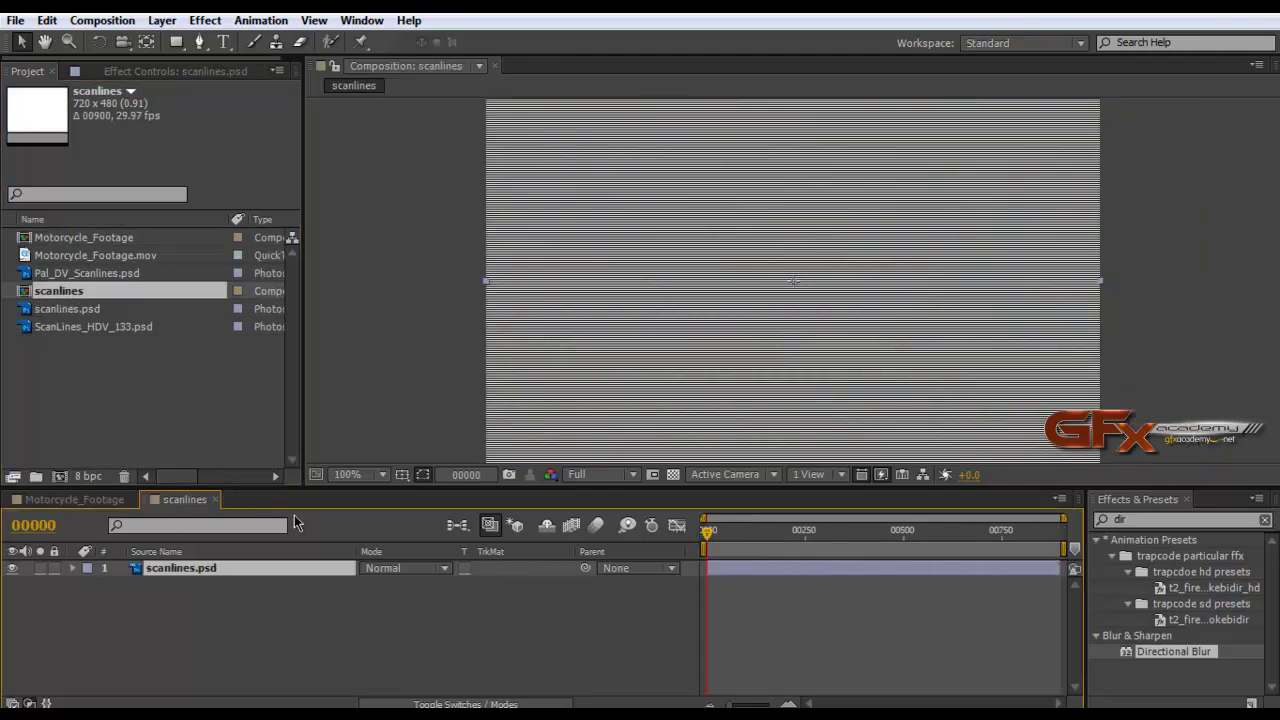
left_click(102, 20)
left_click(150, 68)
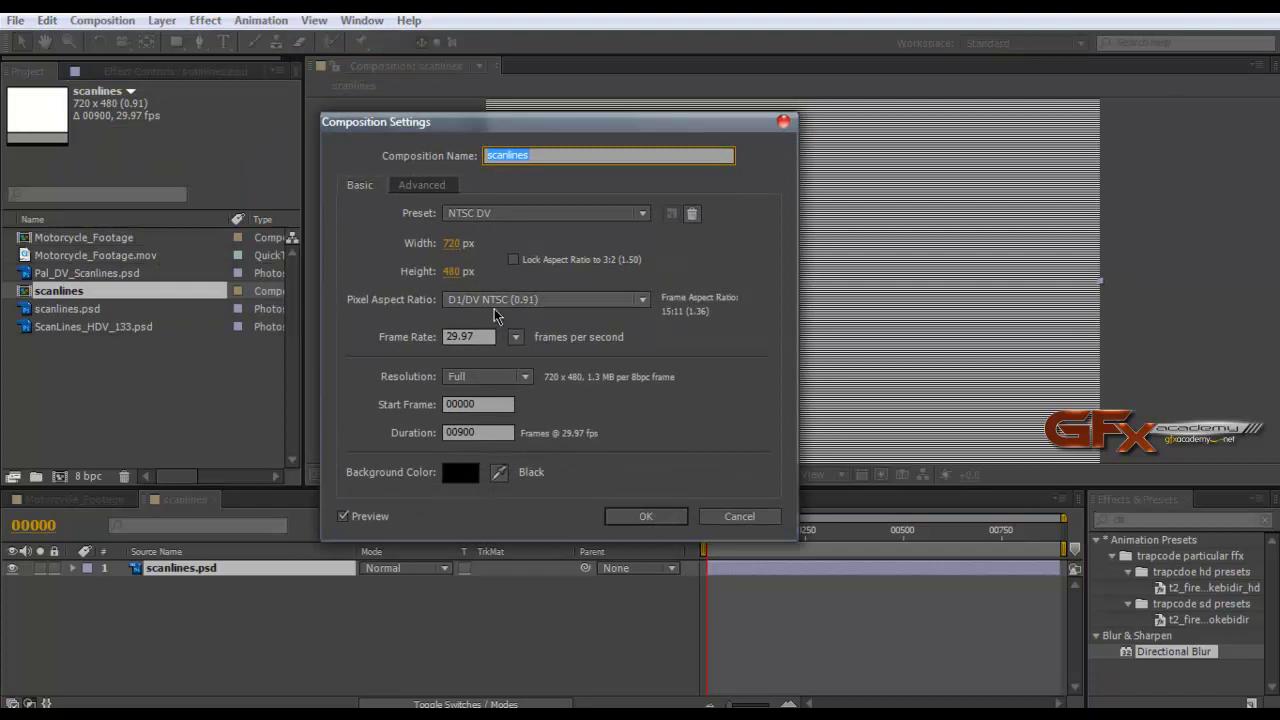
left_click(516, 302)
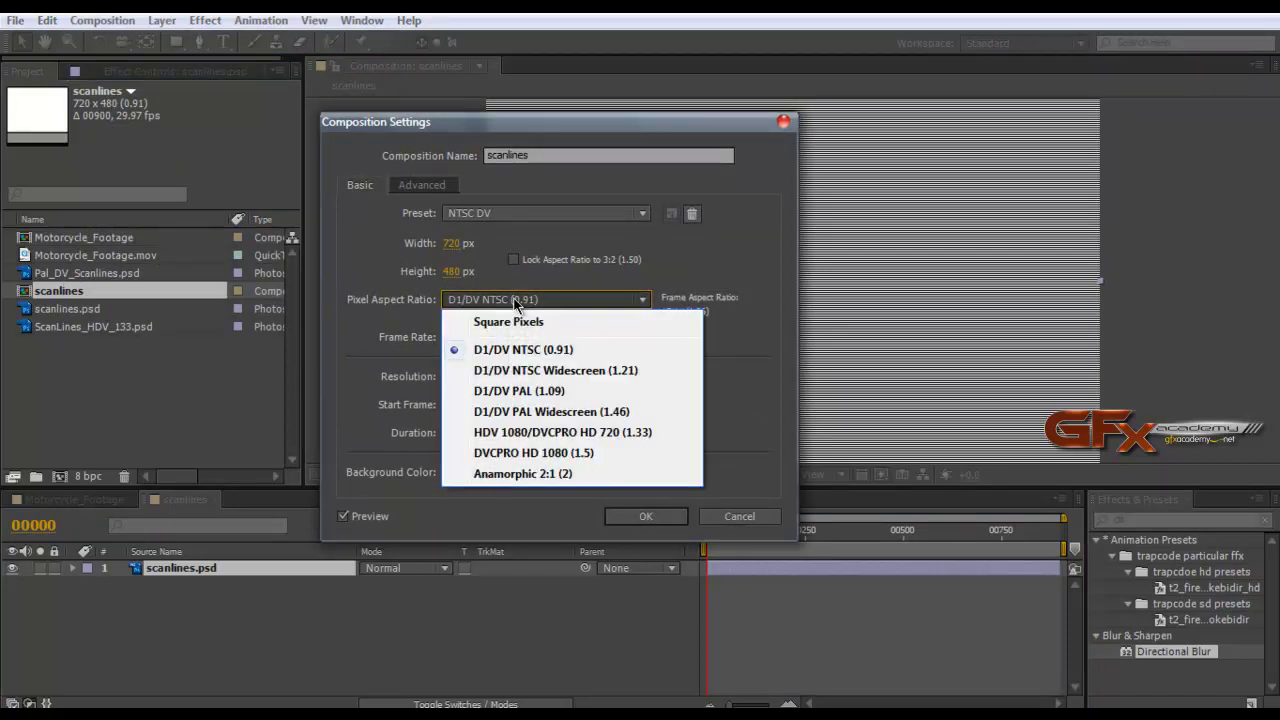
left_click(730, 518)
left_click(732, 518)
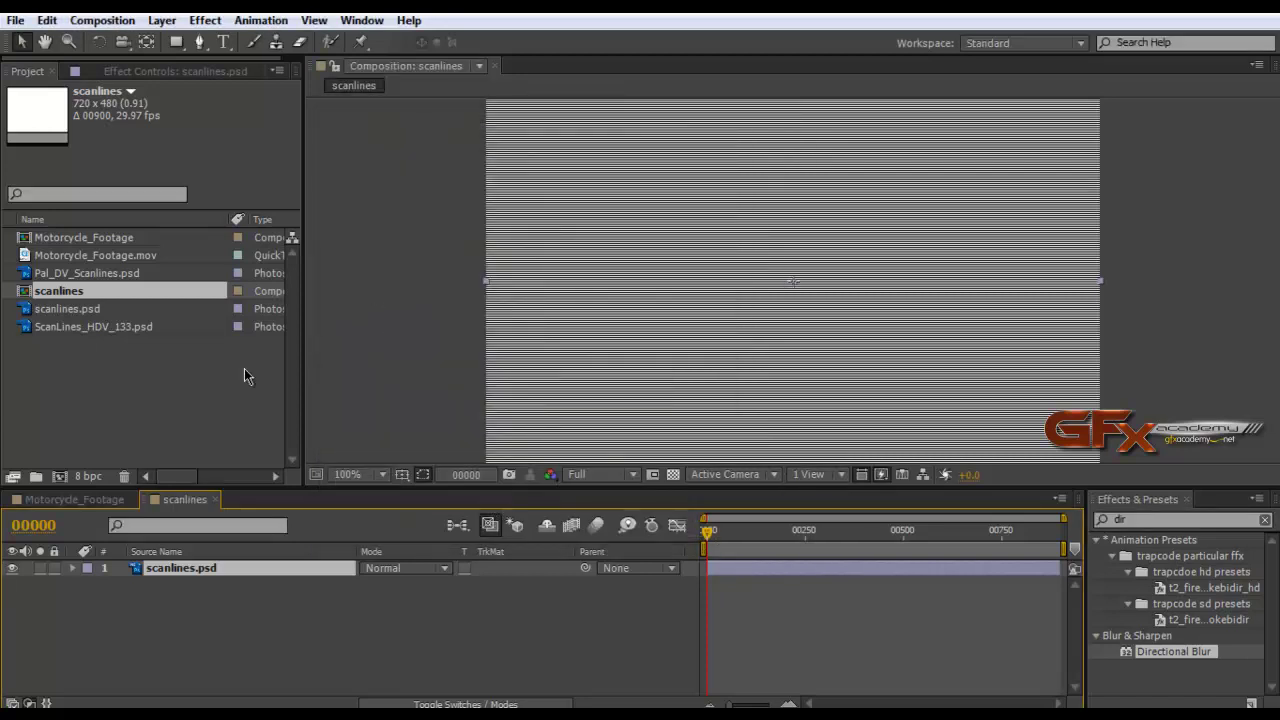
Compare the motorcycle footage's pixel aspect ratio and set the scanlines composition's pixel aspect ratio to D1/DV NTSC Widescreen (1.21)
left_click(100, 256)
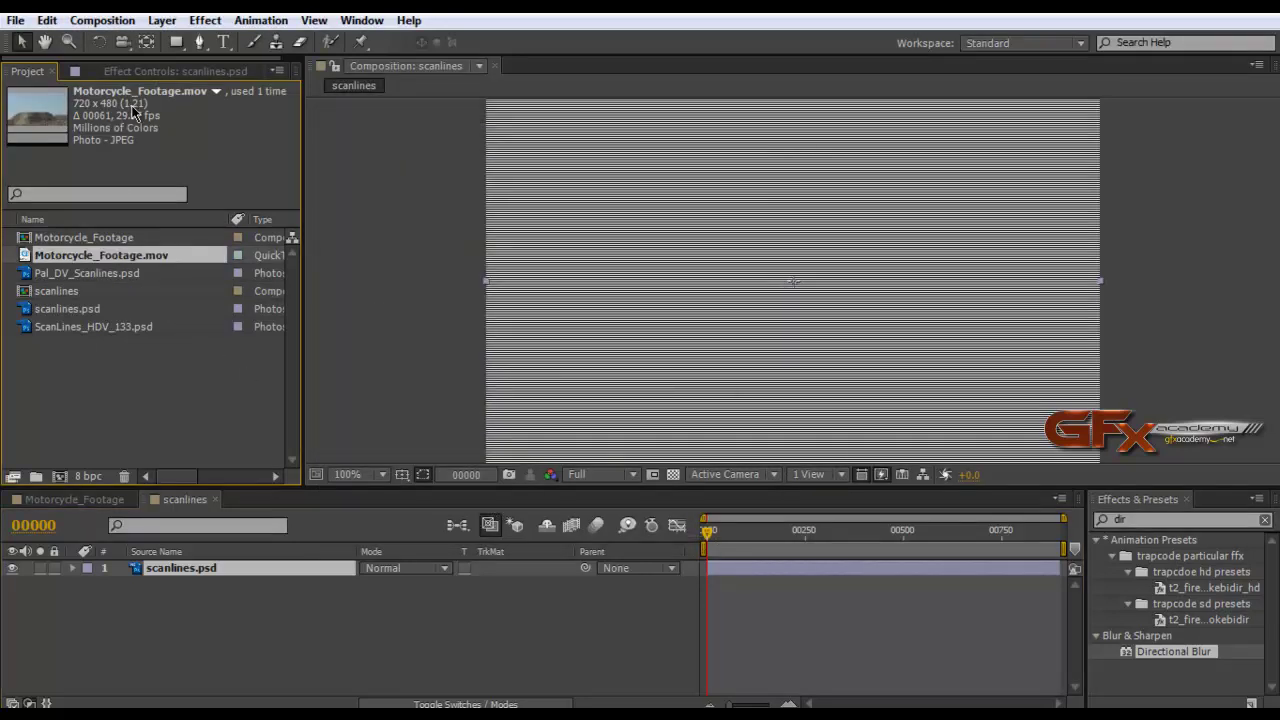
left_click(86, 292)
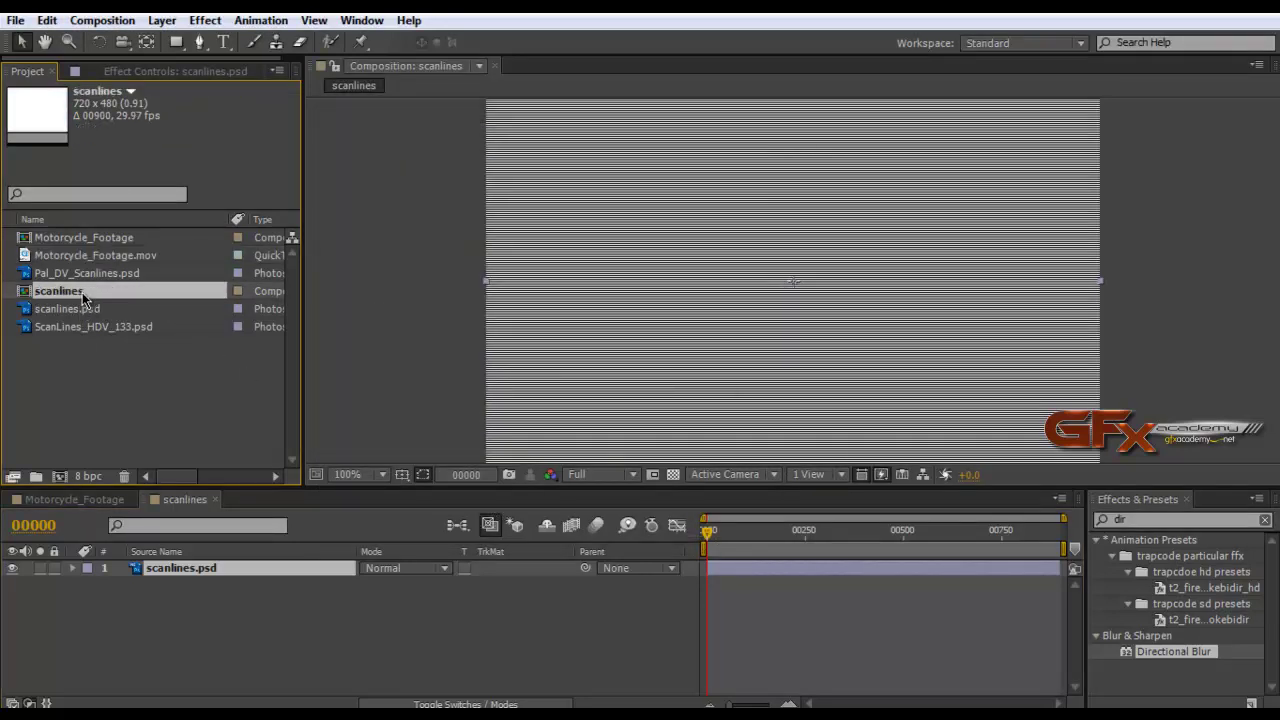
left_click(102, 20)
left_click(130, 69)
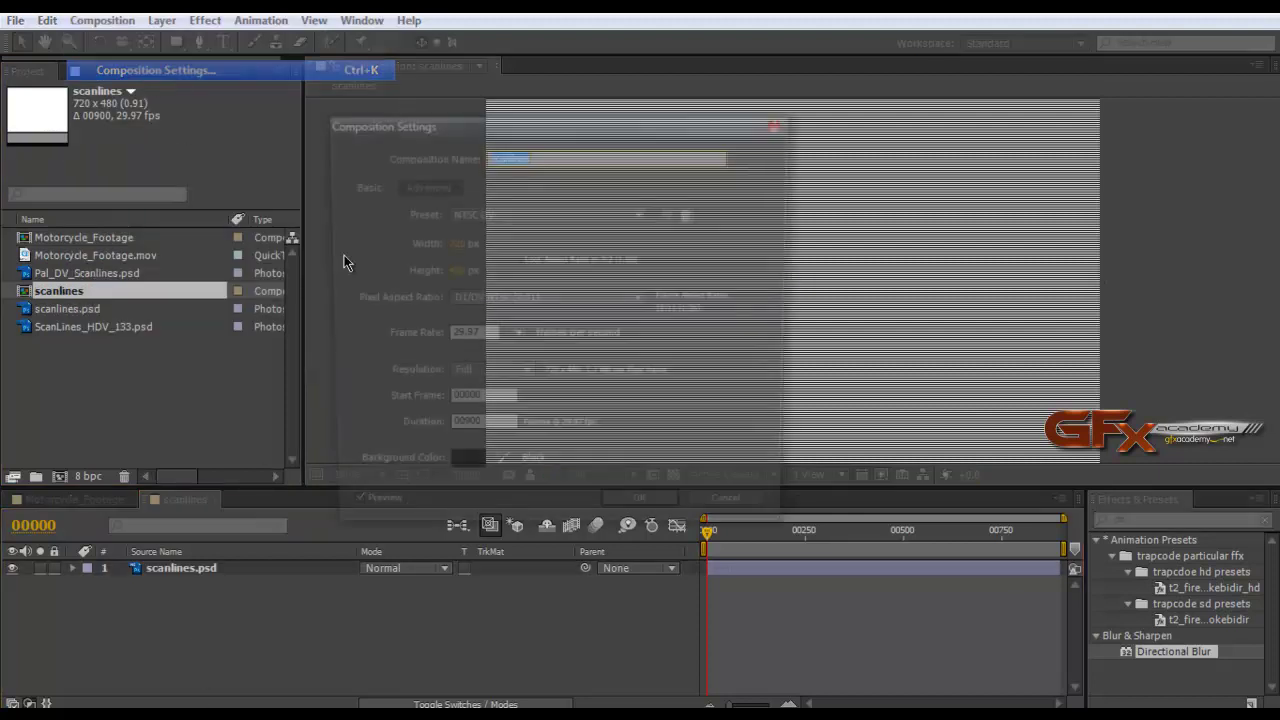
left_click(566, 300)
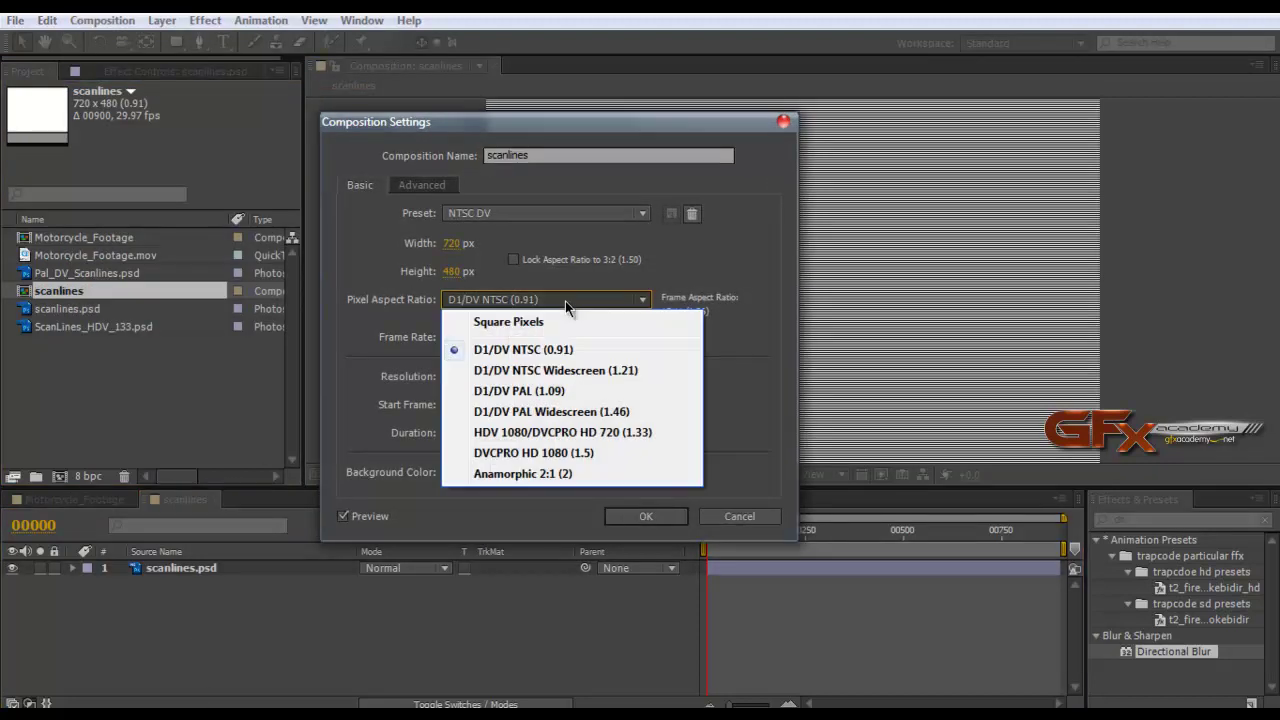
left_click(597, 378)
left_click(650, 516)
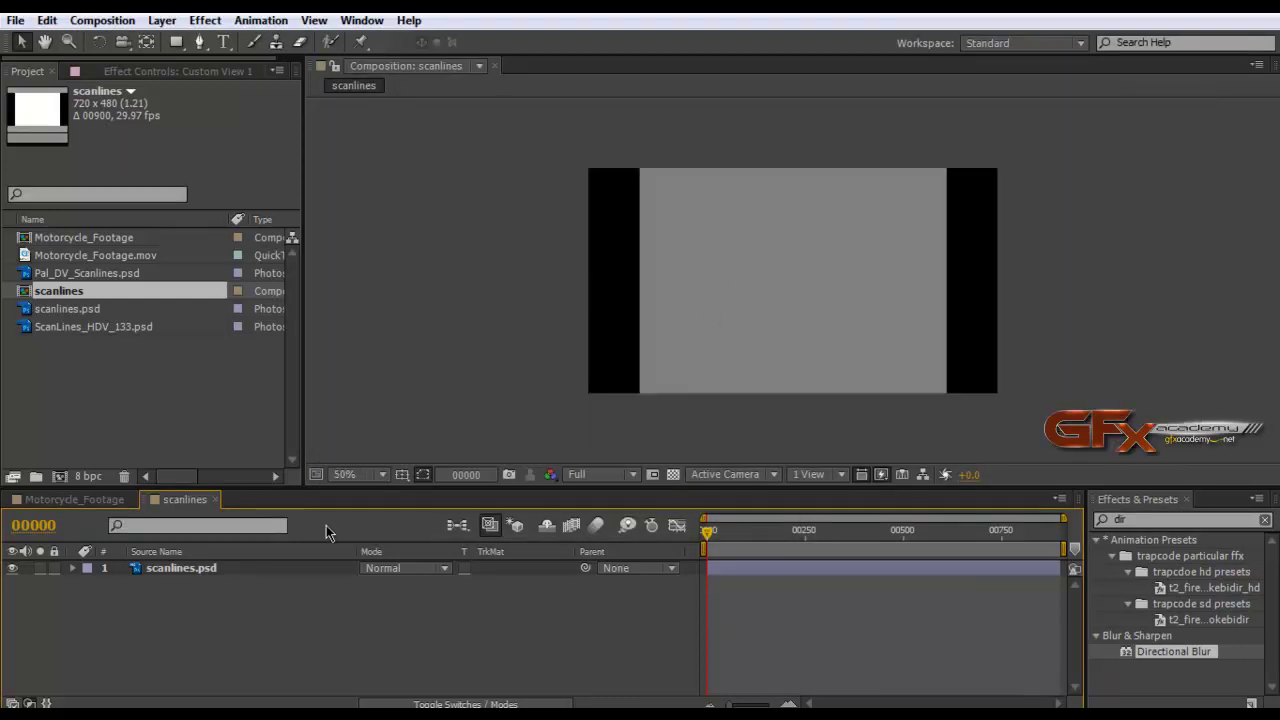
Compare the view with and without pixel aspect ratio correction and stretch the scanlines.psd layer to fit the composition frame
left_click(861, 474)
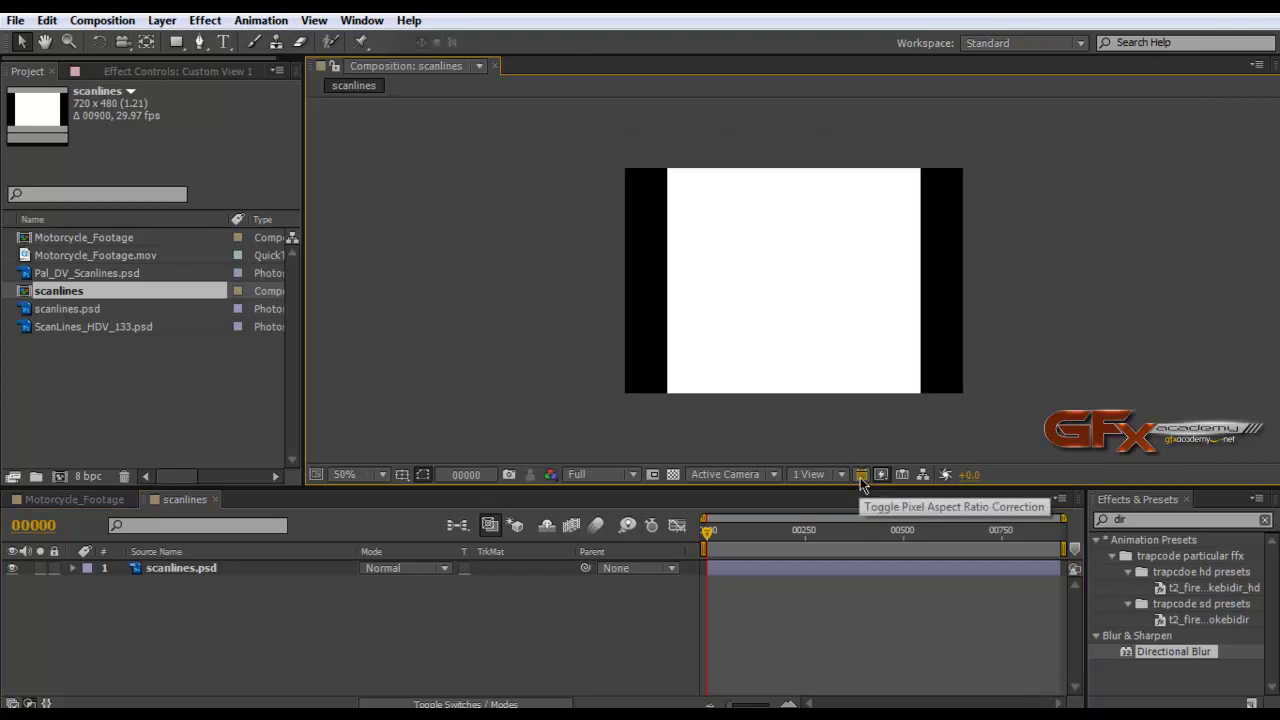
left_click(861, 474)
left_click(169, 568)
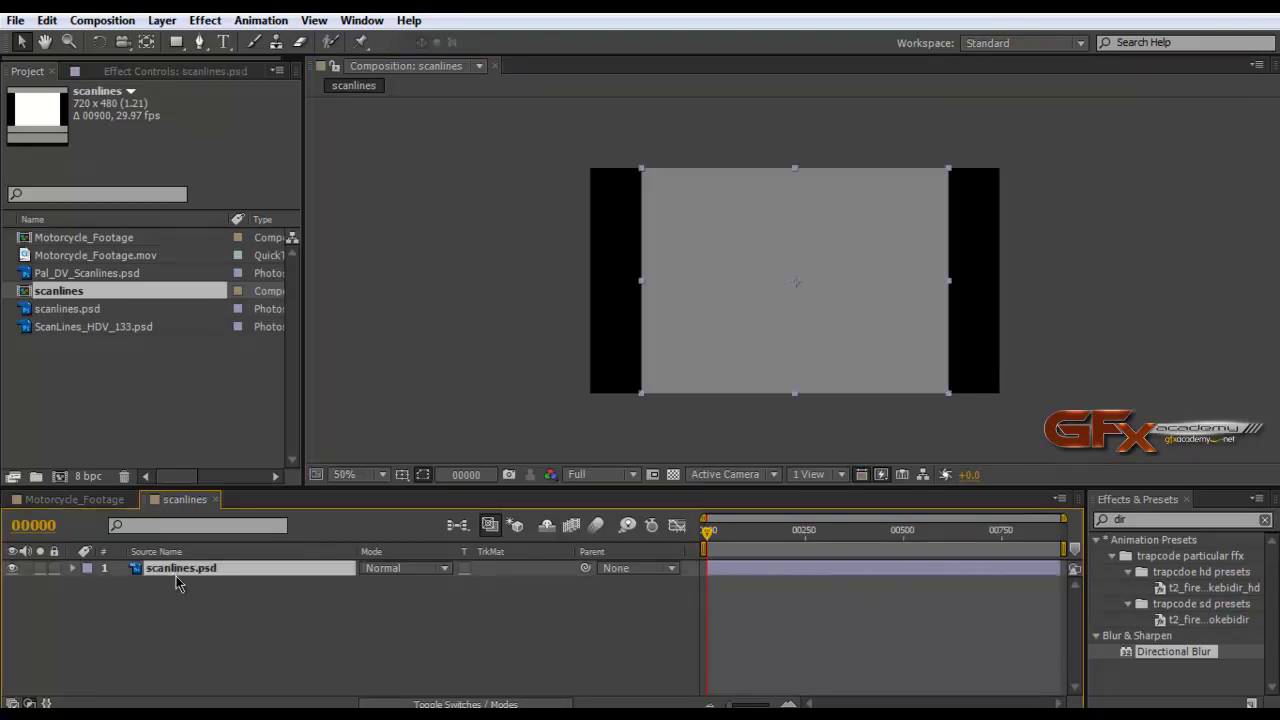
key("ctrl+alt+f")
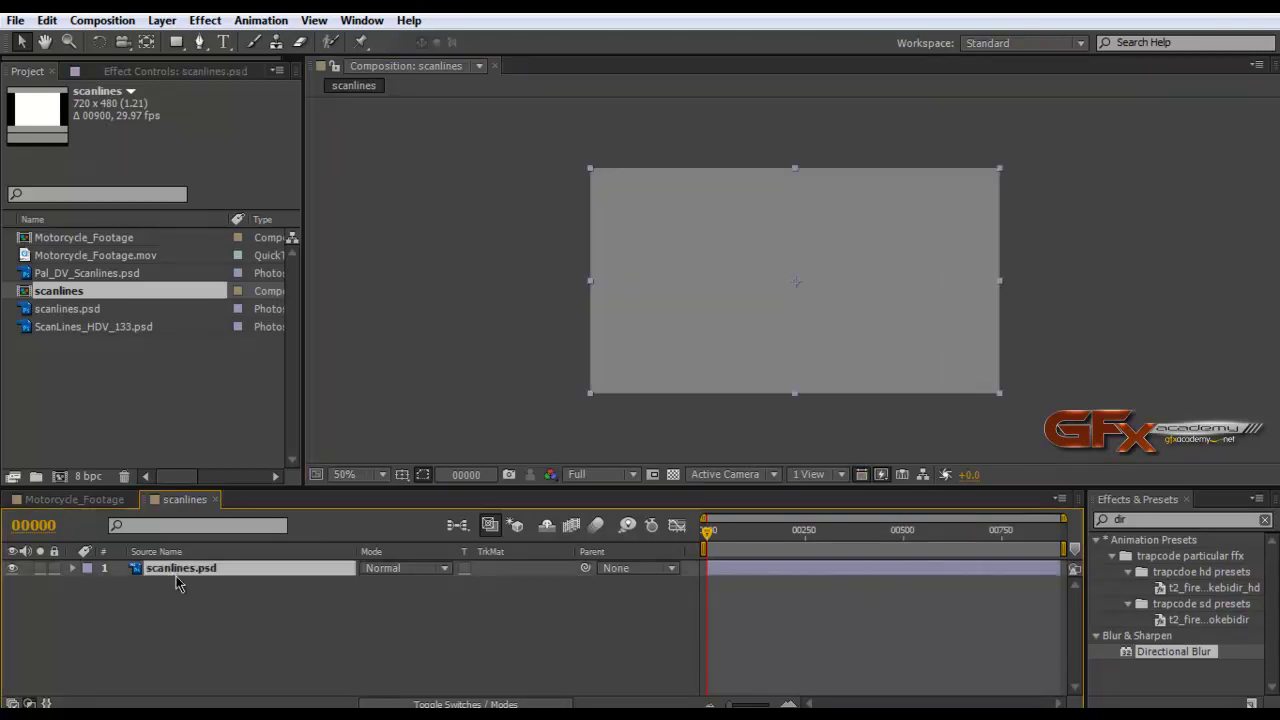
key("period")
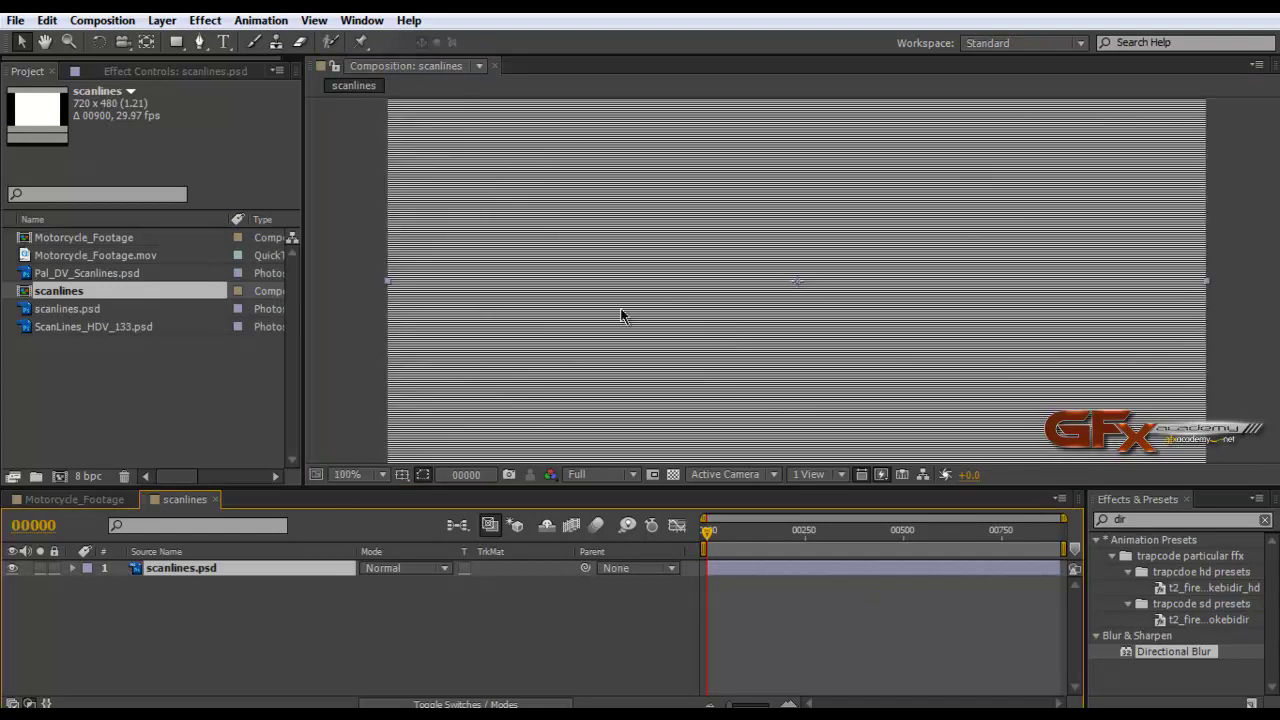
Close the scanlines composition and add it as a layer above Motorcycle_Footage.mov in the Motorcycle_Footage composition
left_click(215, 499)
key("comma")
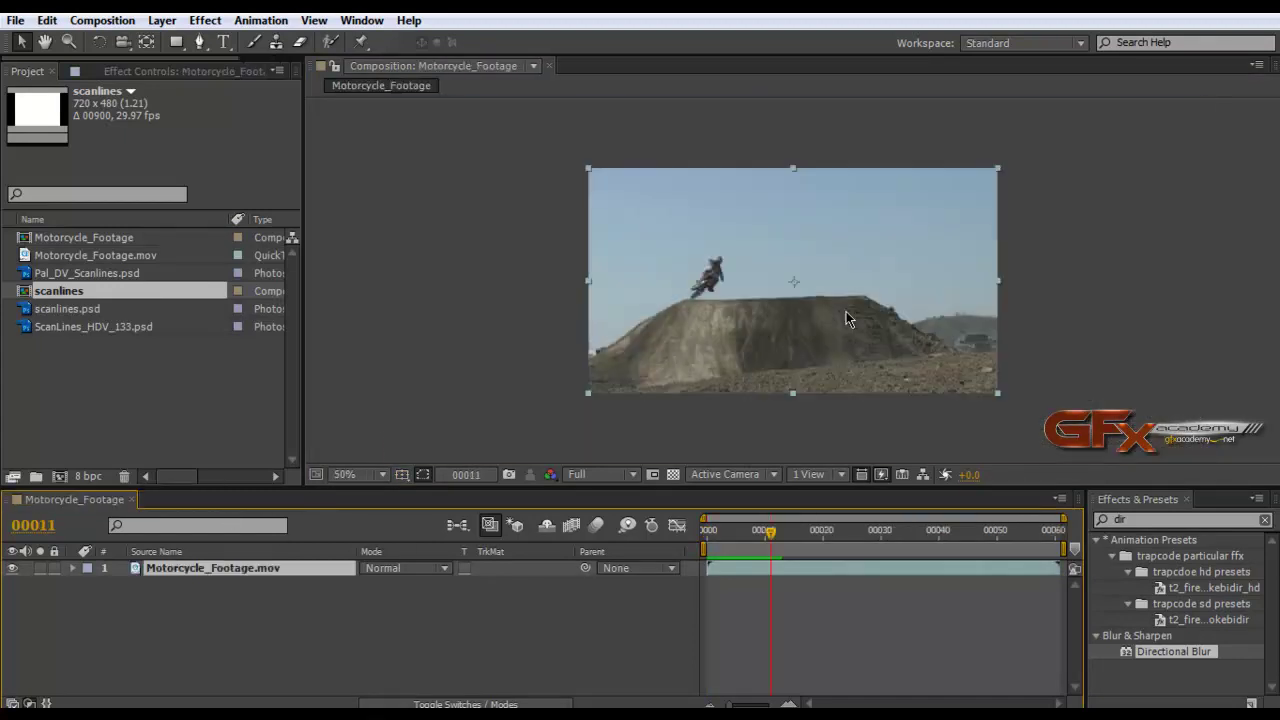
key("period")
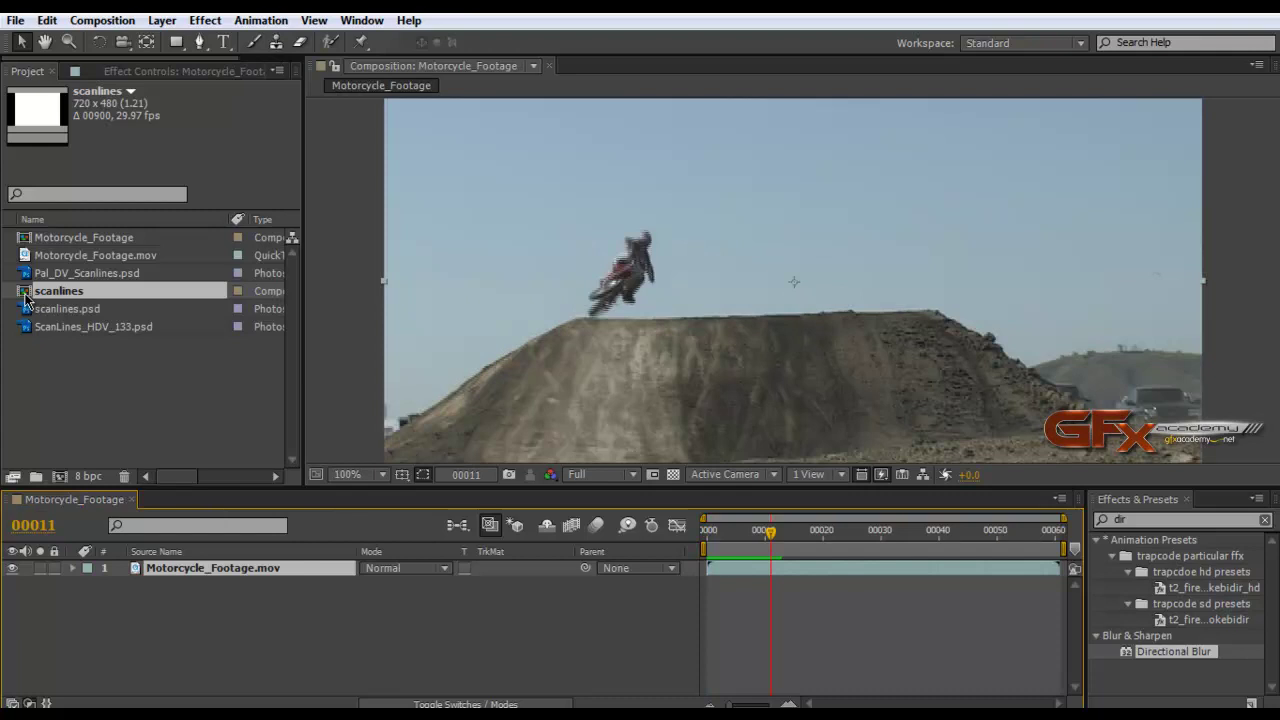
left_click_drag(32, 300, 205, 573)
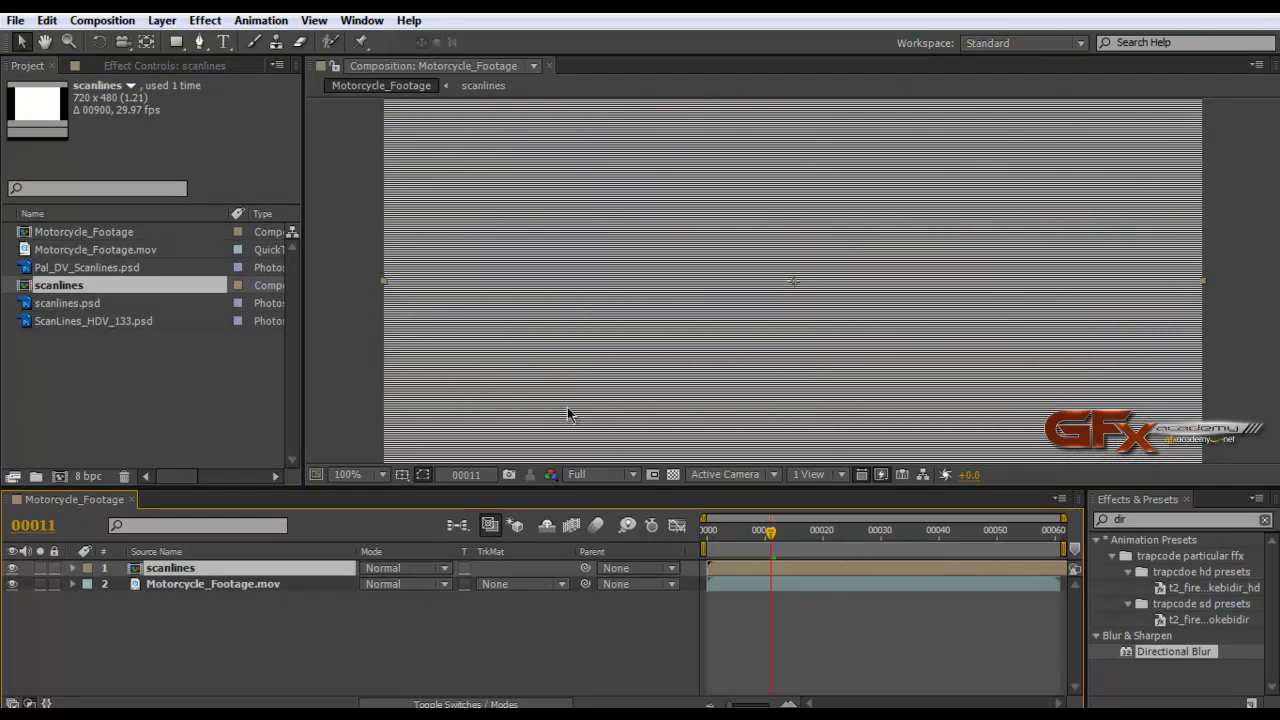
Hide the motorcycle footage layer and examine the scanlines layer up close, checking it against the transparency grid
left_click(680, 472)
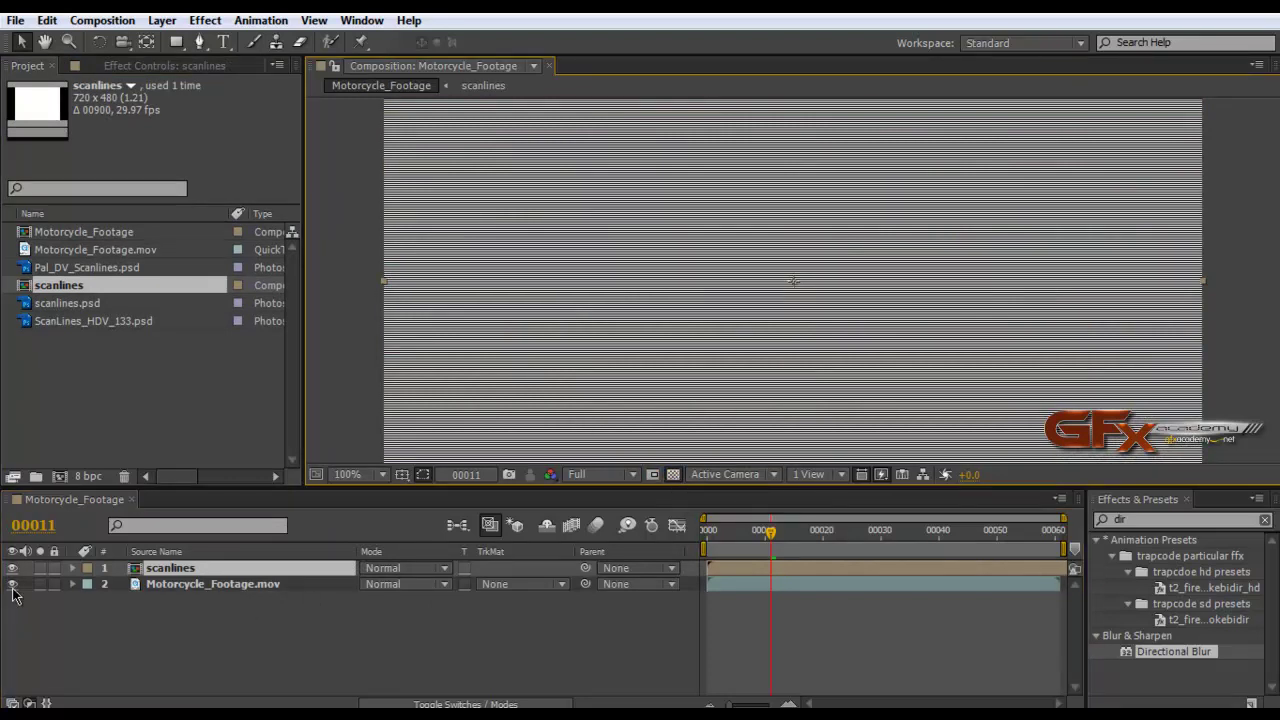
key("period")
key("period")
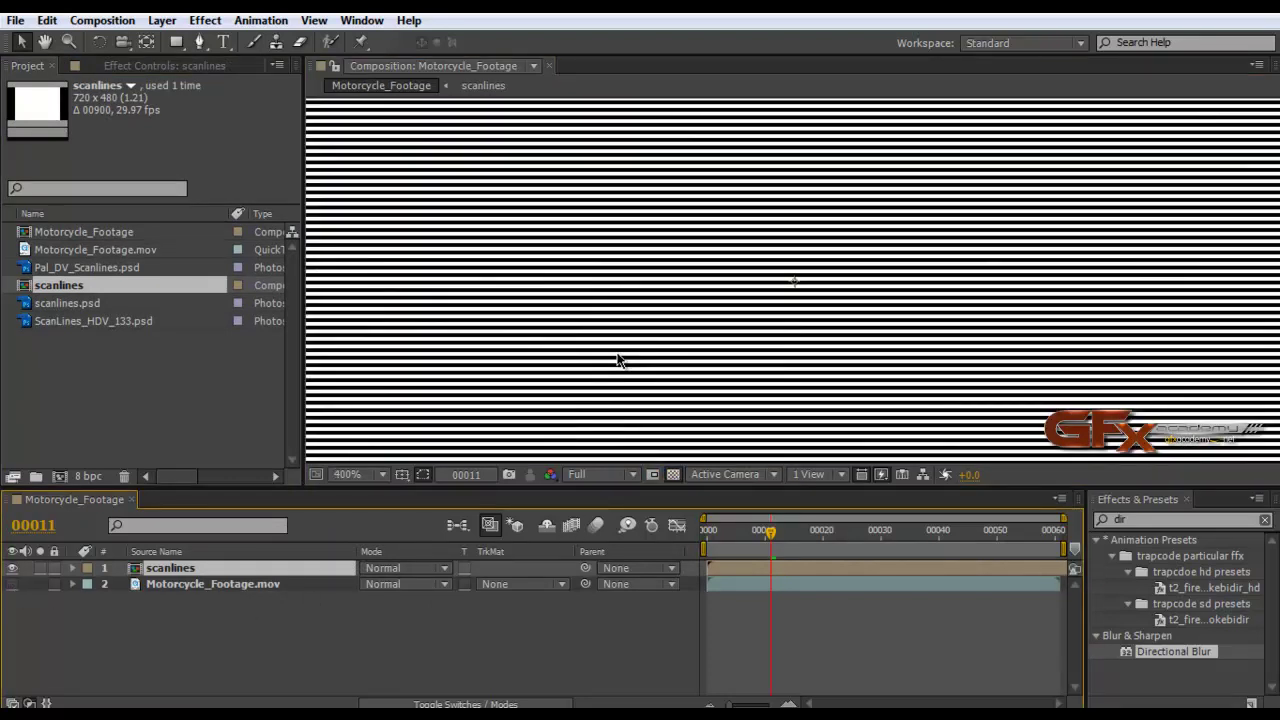
left_click(676, 477)
key("comma")
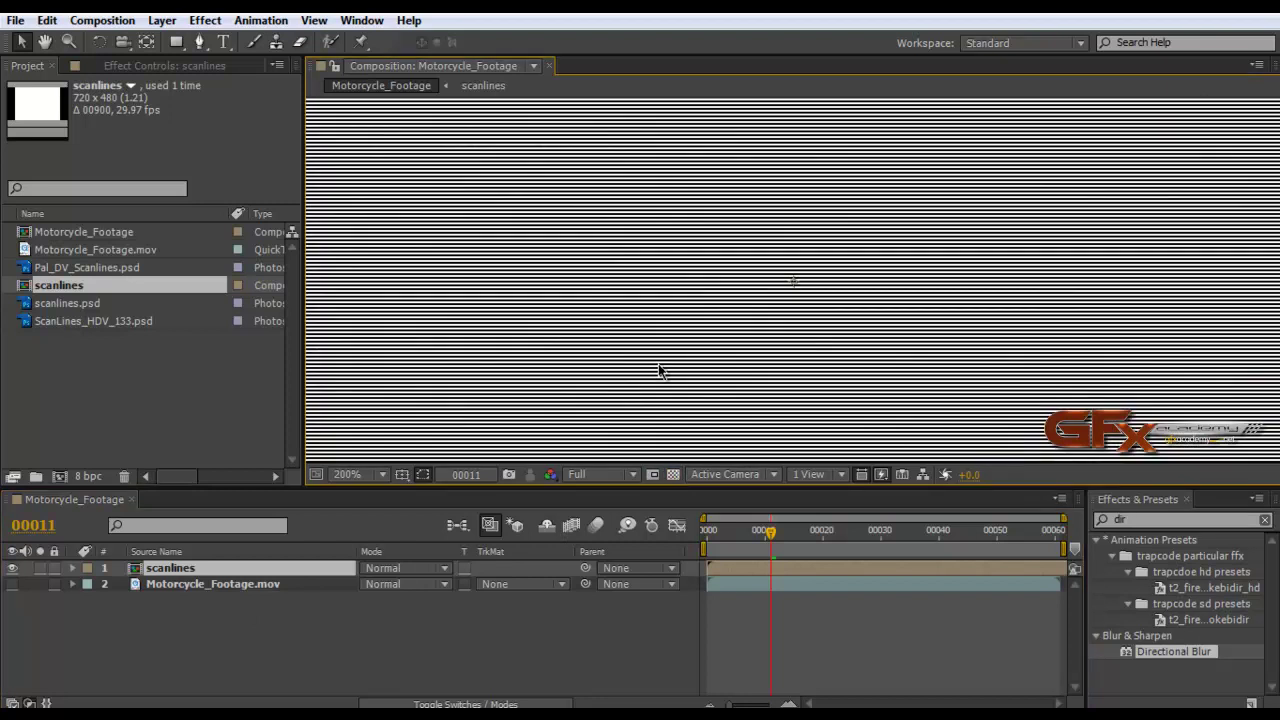
key("comma")
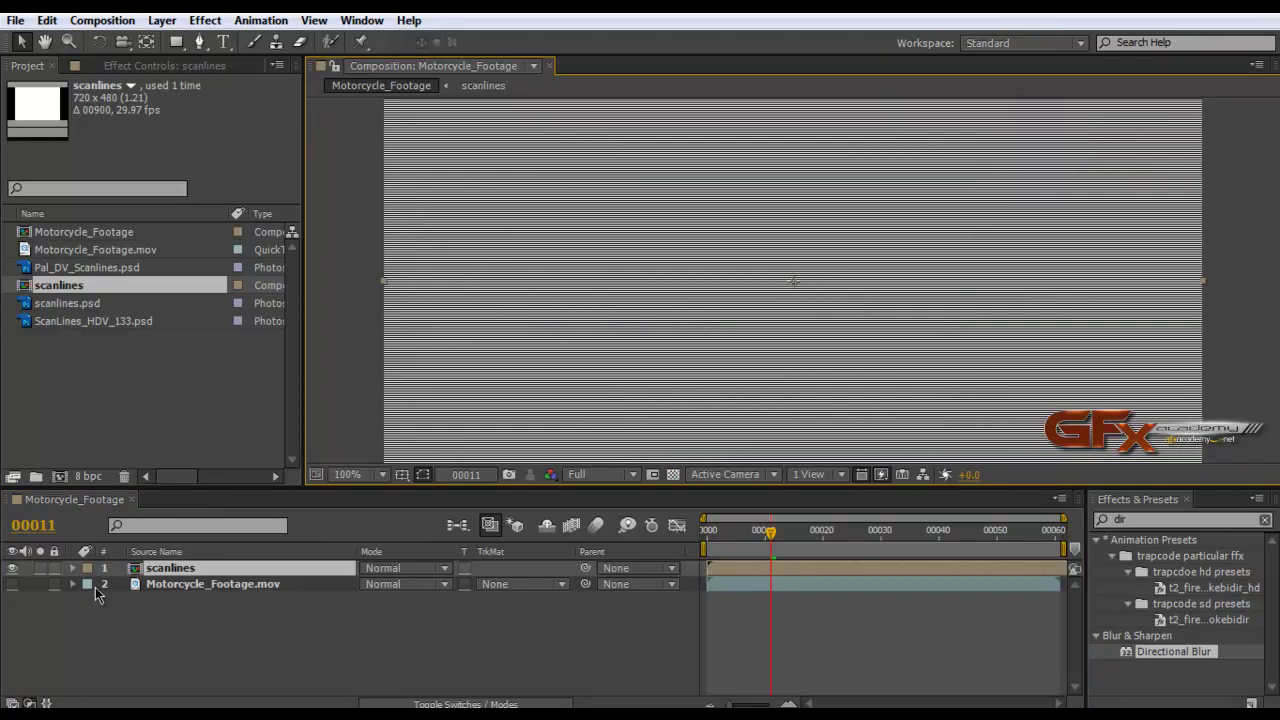
Hide the scanlines layer, show the motorcycle footage layer and set its track matte to Luma Matte "scanlines"
left_click(12, 567)
left_click(12, 584)
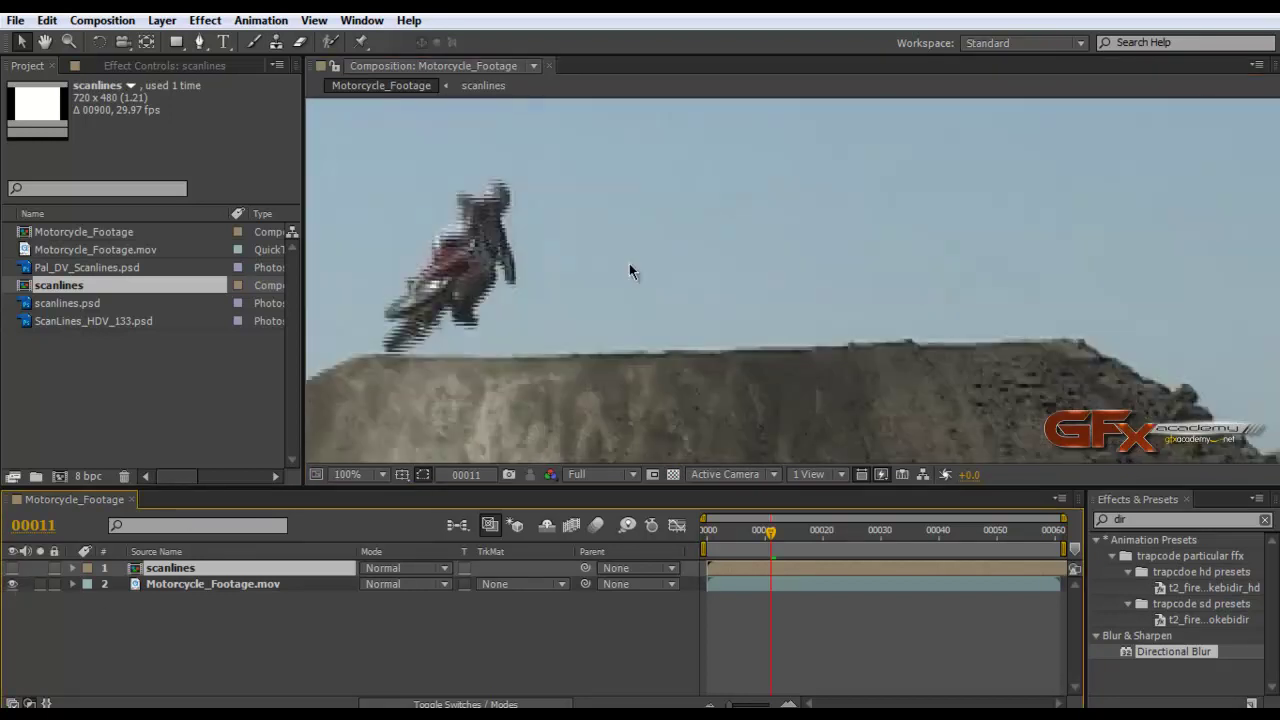
key("period")
left_click(175, 586)
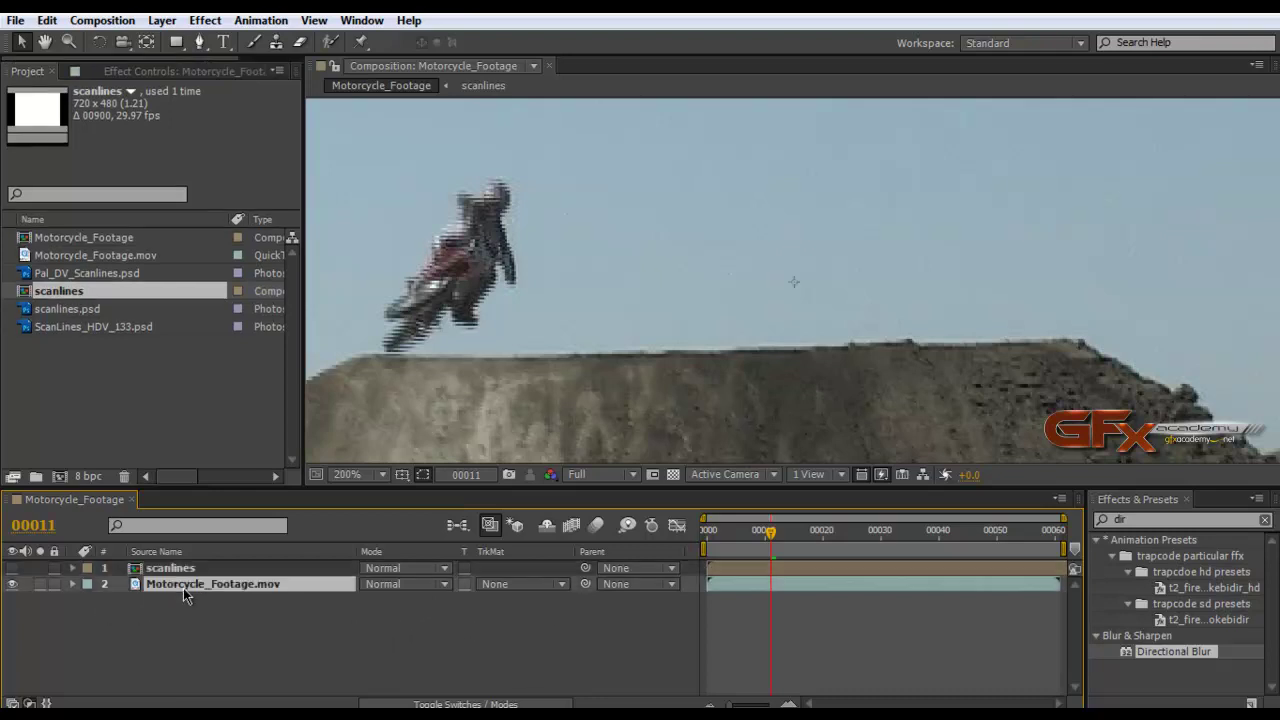
left_click(560, 585)
left_click(545, 674)
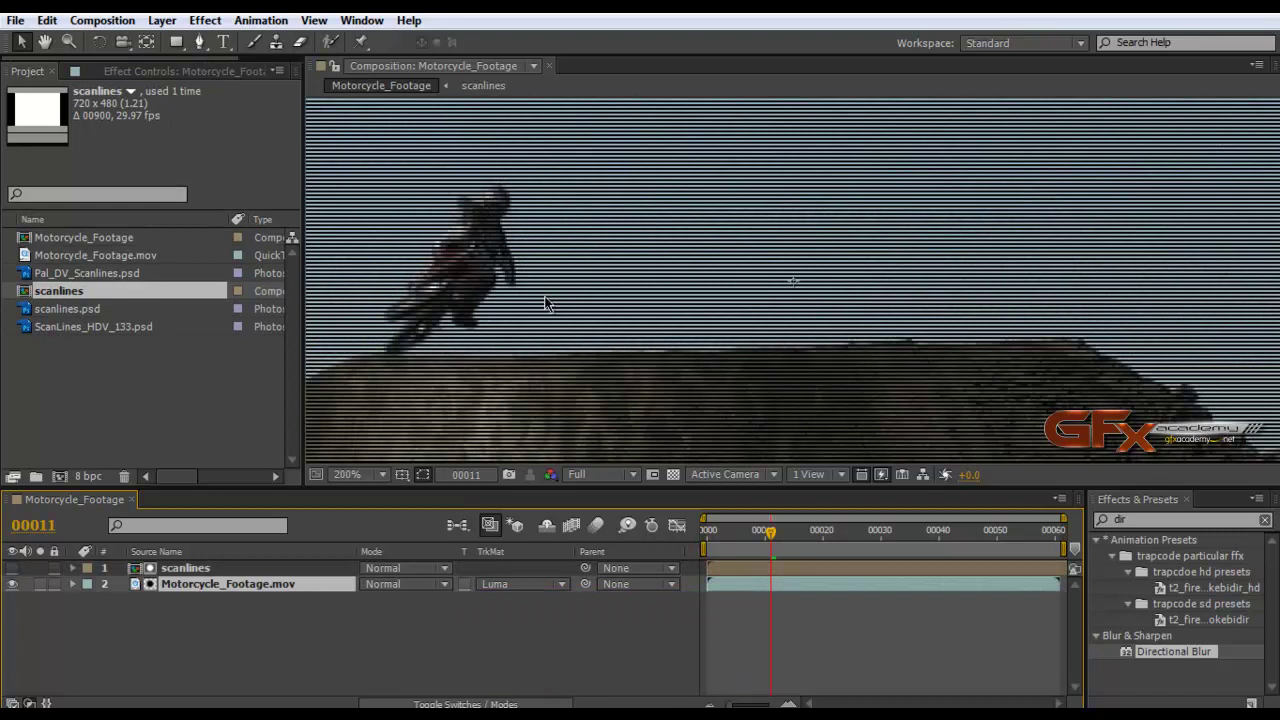
Switch the footage layer's track matte to Luma Inverted Matte "scanlines" and inspect the rider up close over the transparency grid
left_click(540, 584)
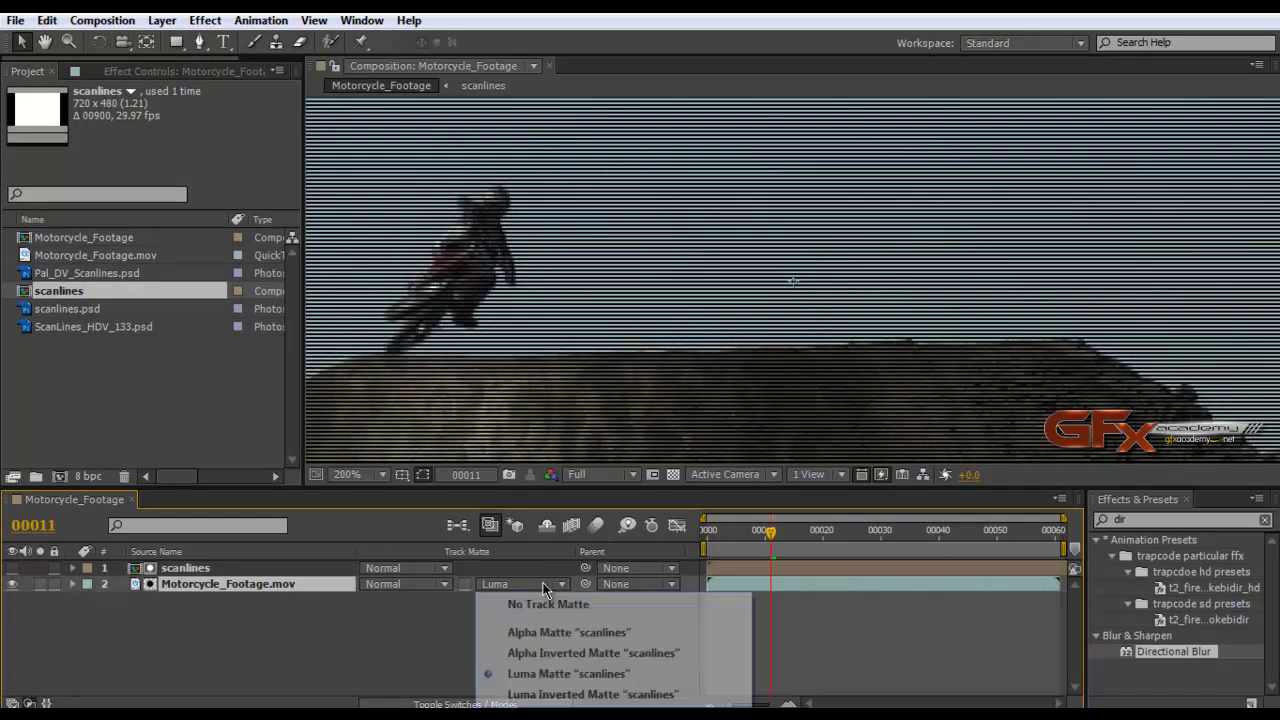
left_click(528, 694)
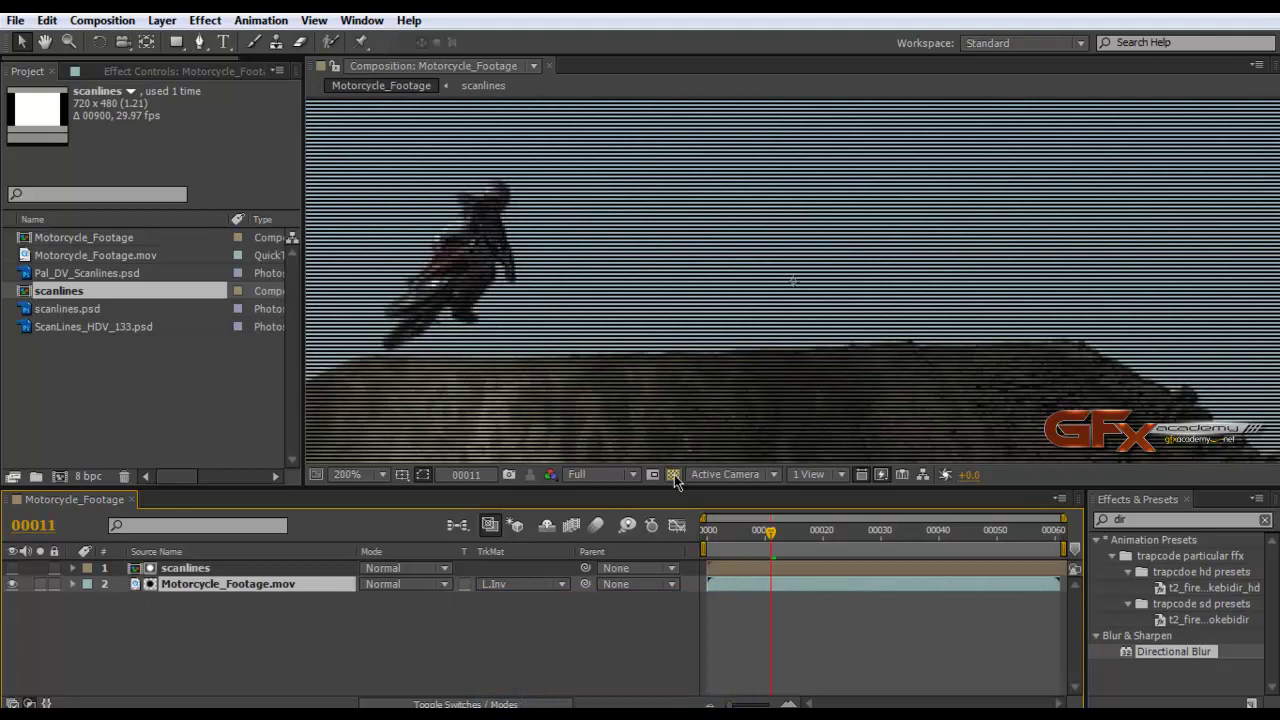
left_click(673, 475)
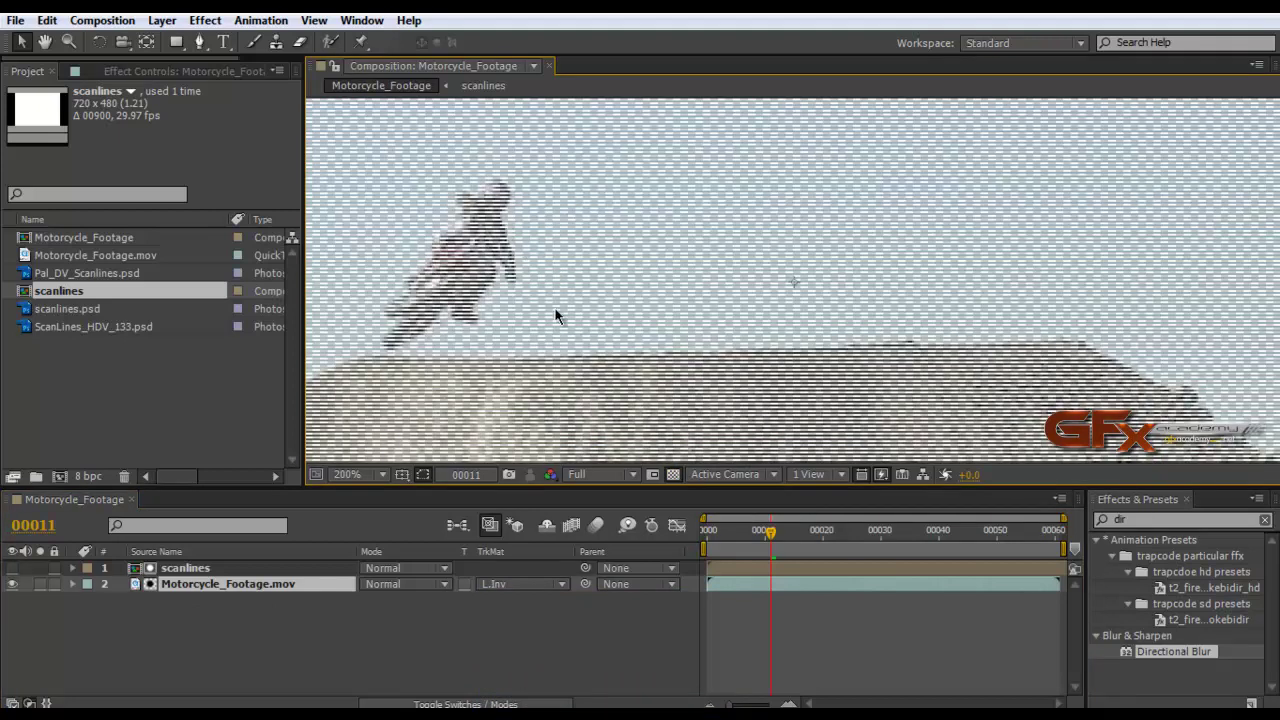
key("period")
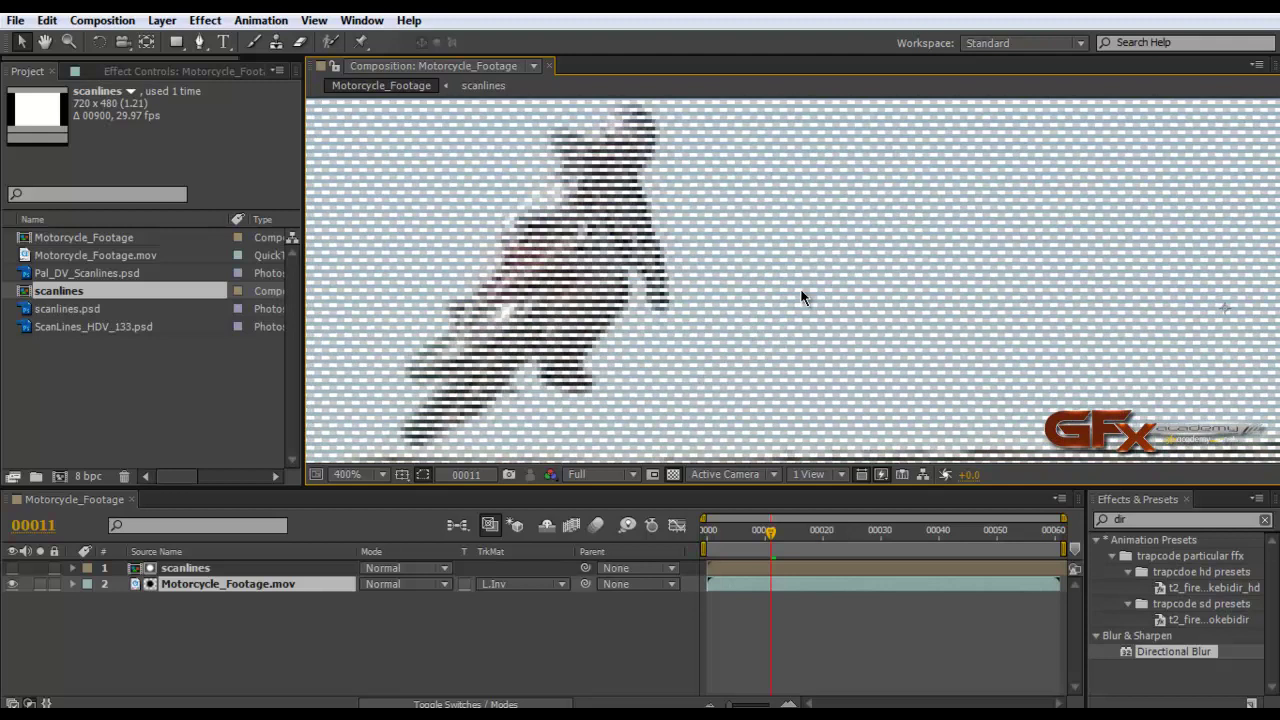
key("period")
left_click_drag(548, 262, 769, 297)
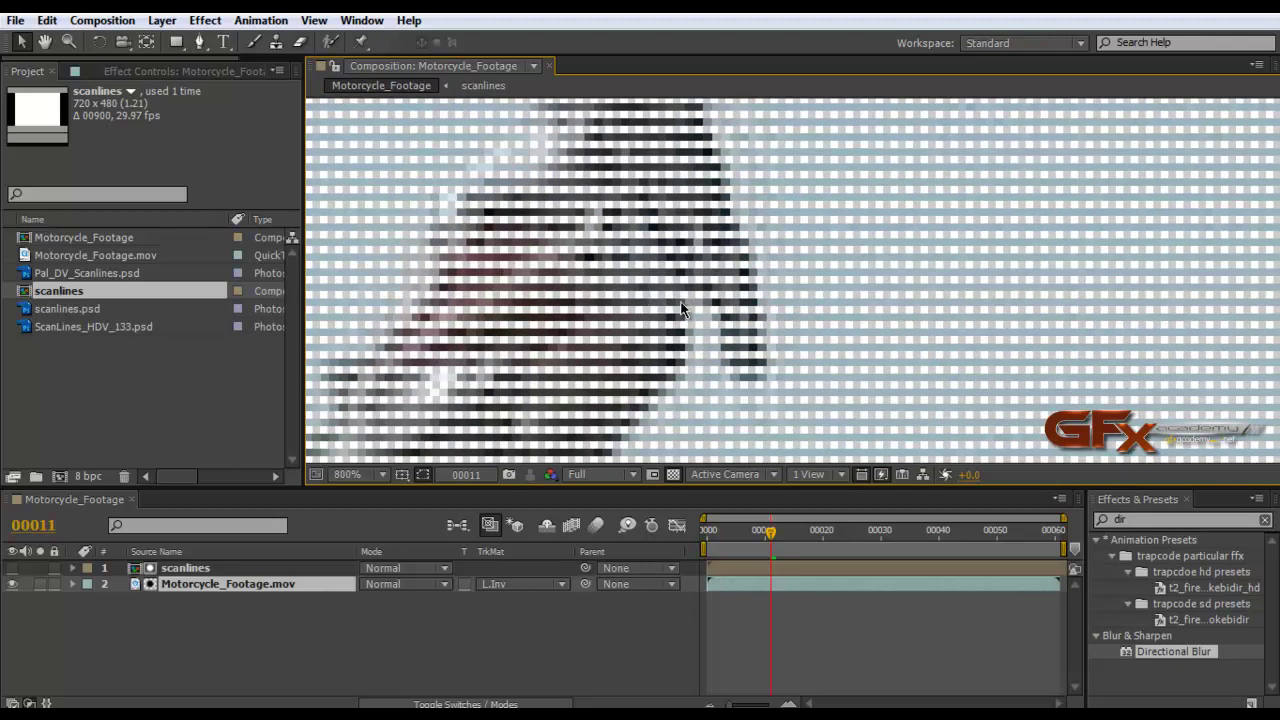
Set the footage layer's track matte back to Luma Matte "scanlines" and turn off the transparency grid
left_click(530, 594)
left_click(530, 590)
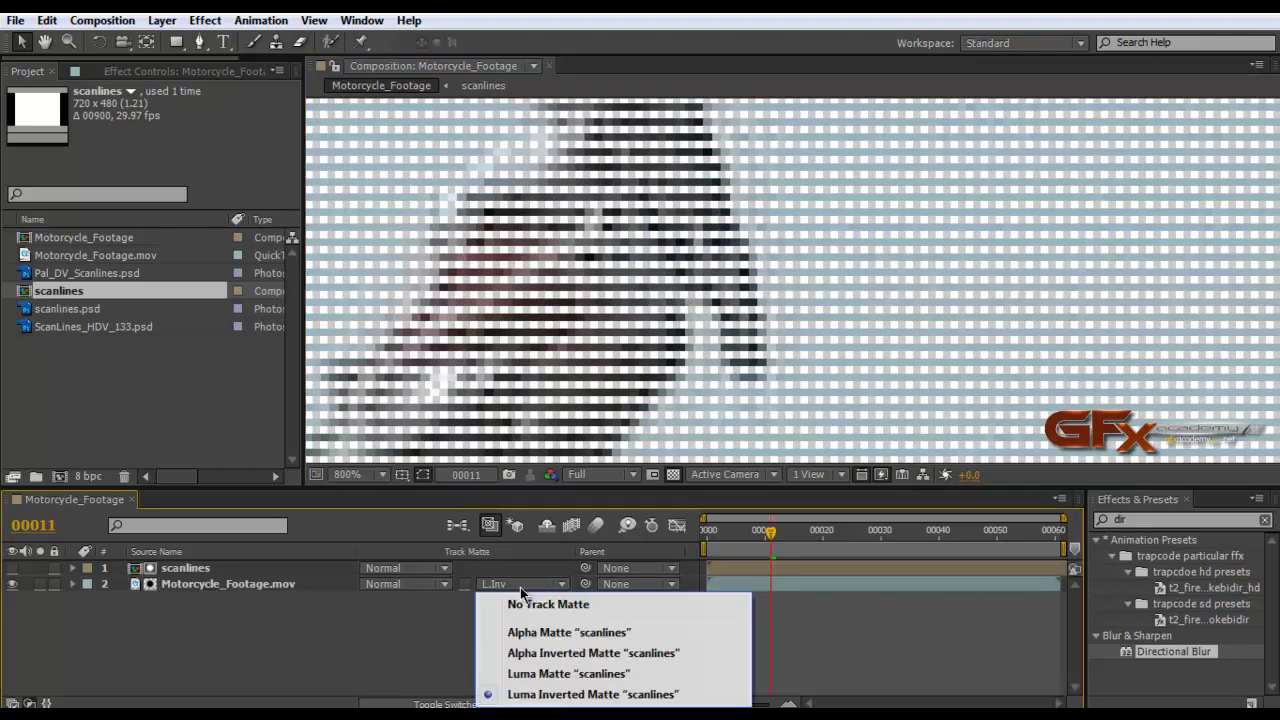
left_click(531, 676)
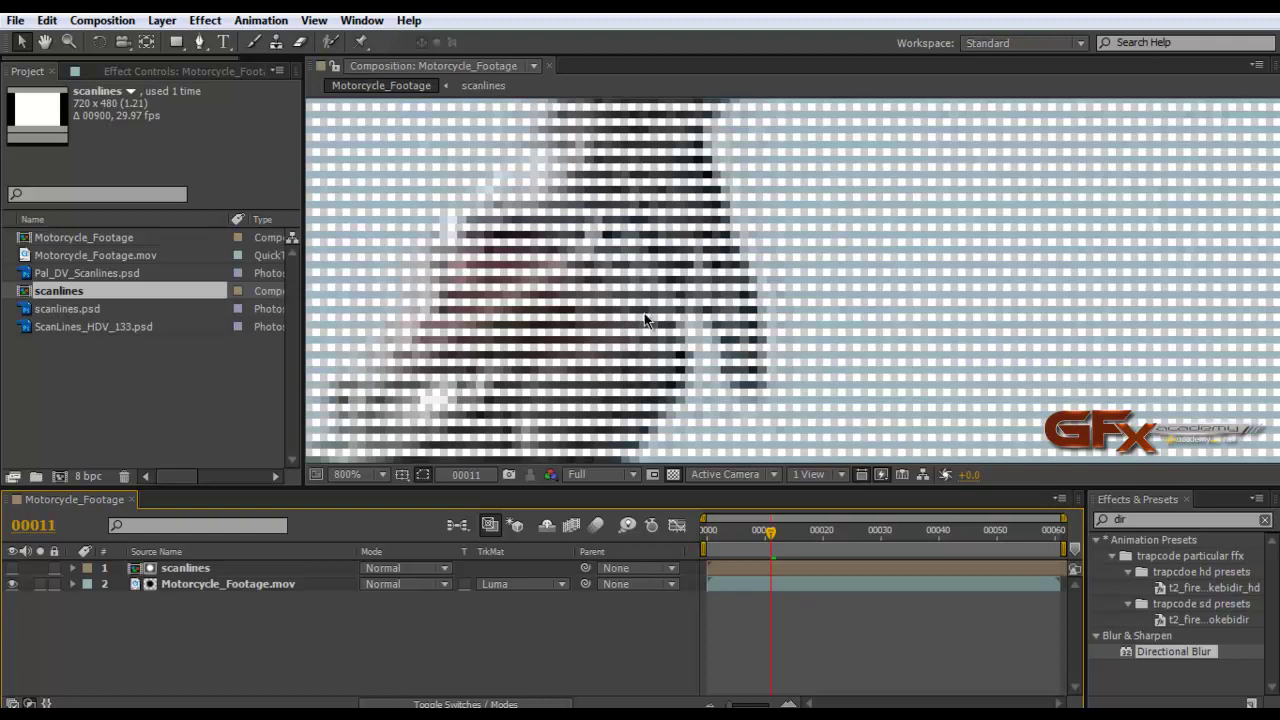
scroll(646, 320, "down", 1)
left_click(500, 585)
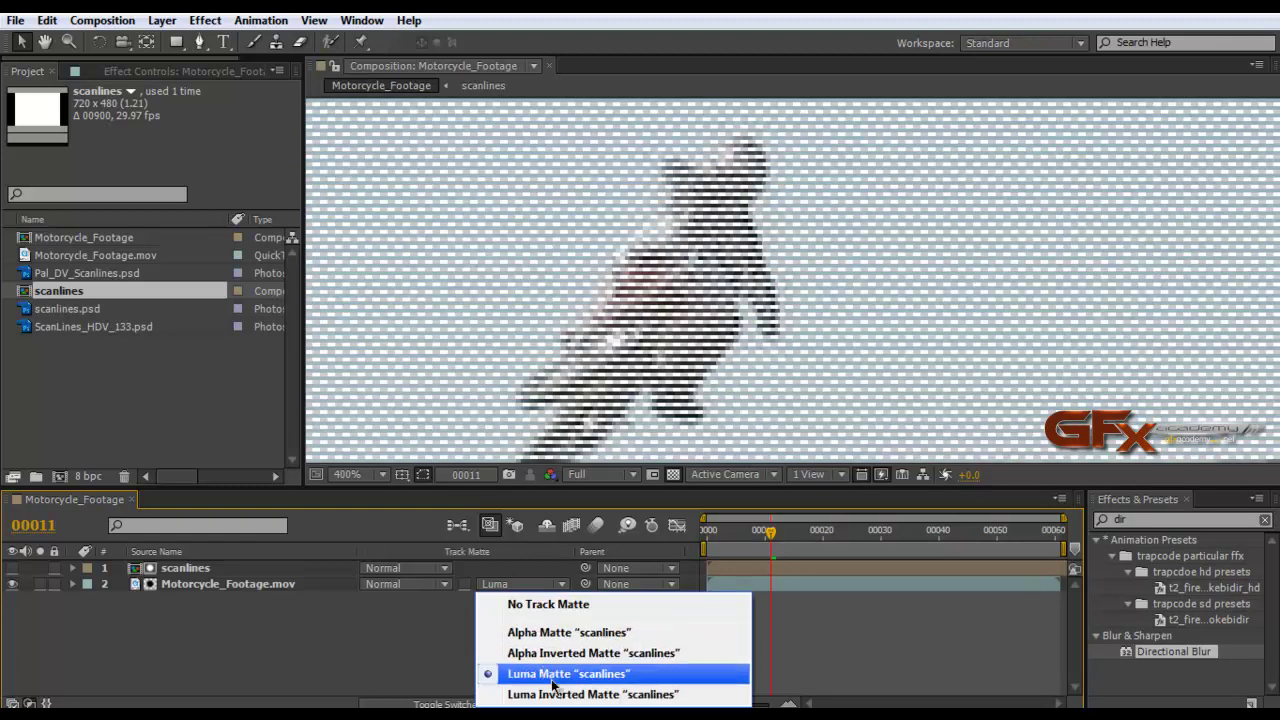
left_click(667, 482)
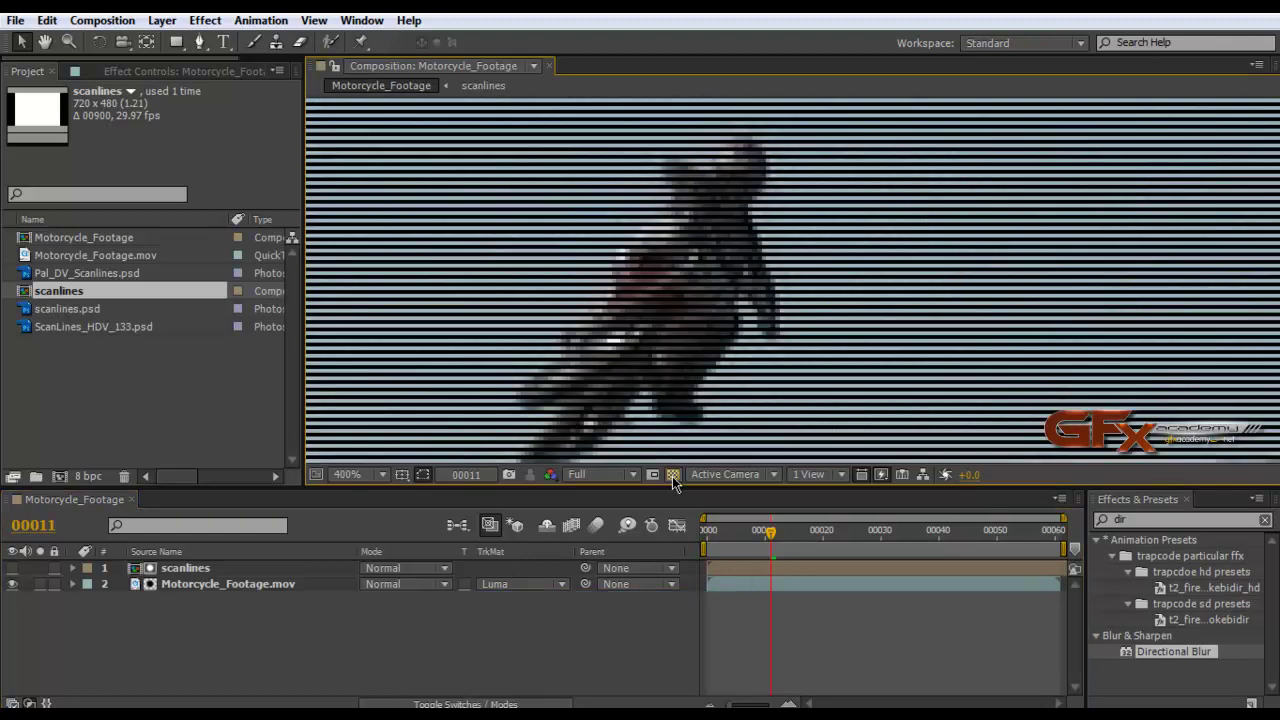
scroll(684, 312, "down", 3)
scroll(680, 310, "up", 1)
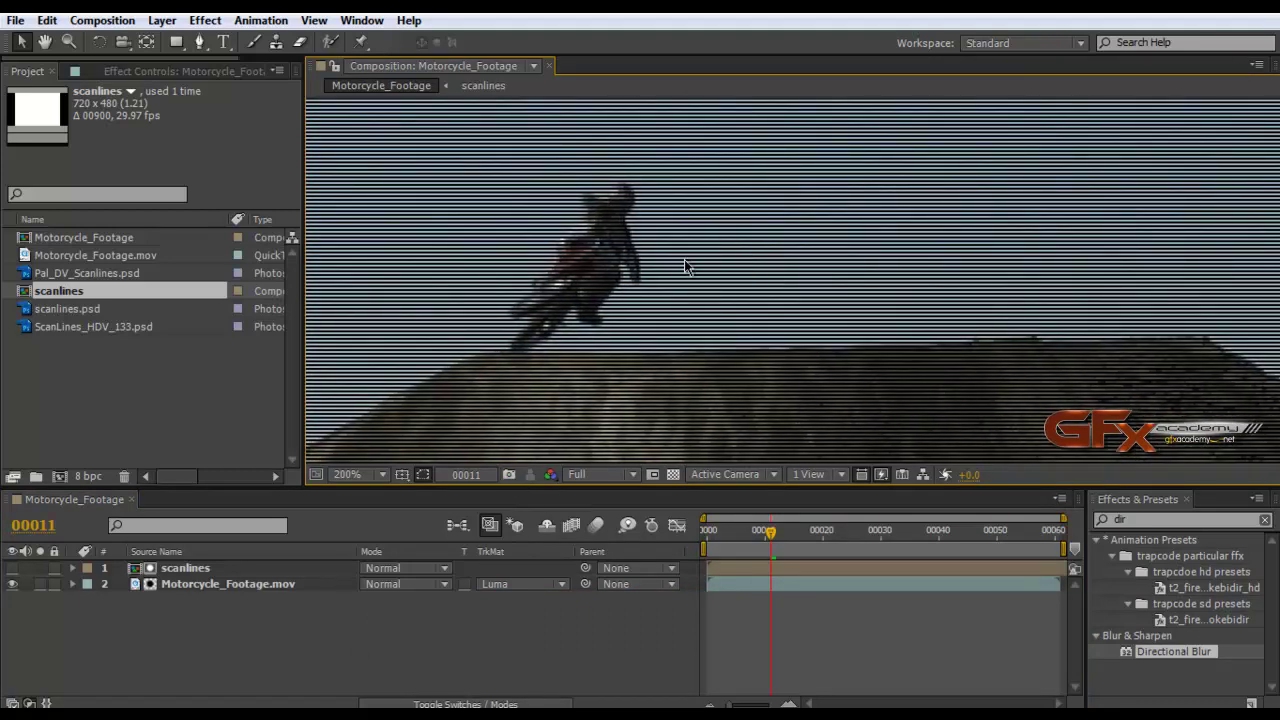
scroll(688, 272, "down", 1)
scroll(700, 290, "up", 2)
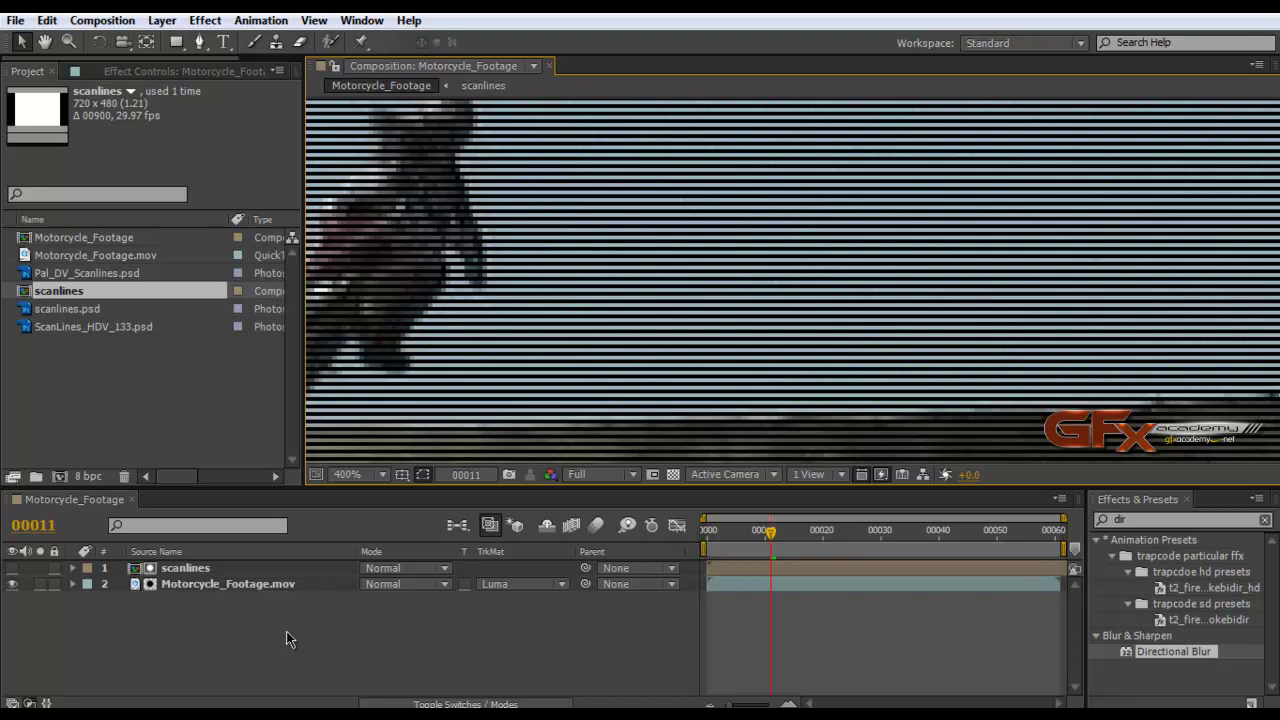
Pre-compose the scanlines and motorcycle footage layers into a composition named Motor, and duplicate the resulting layer
left_click_drag(297, 633, 150, 570)
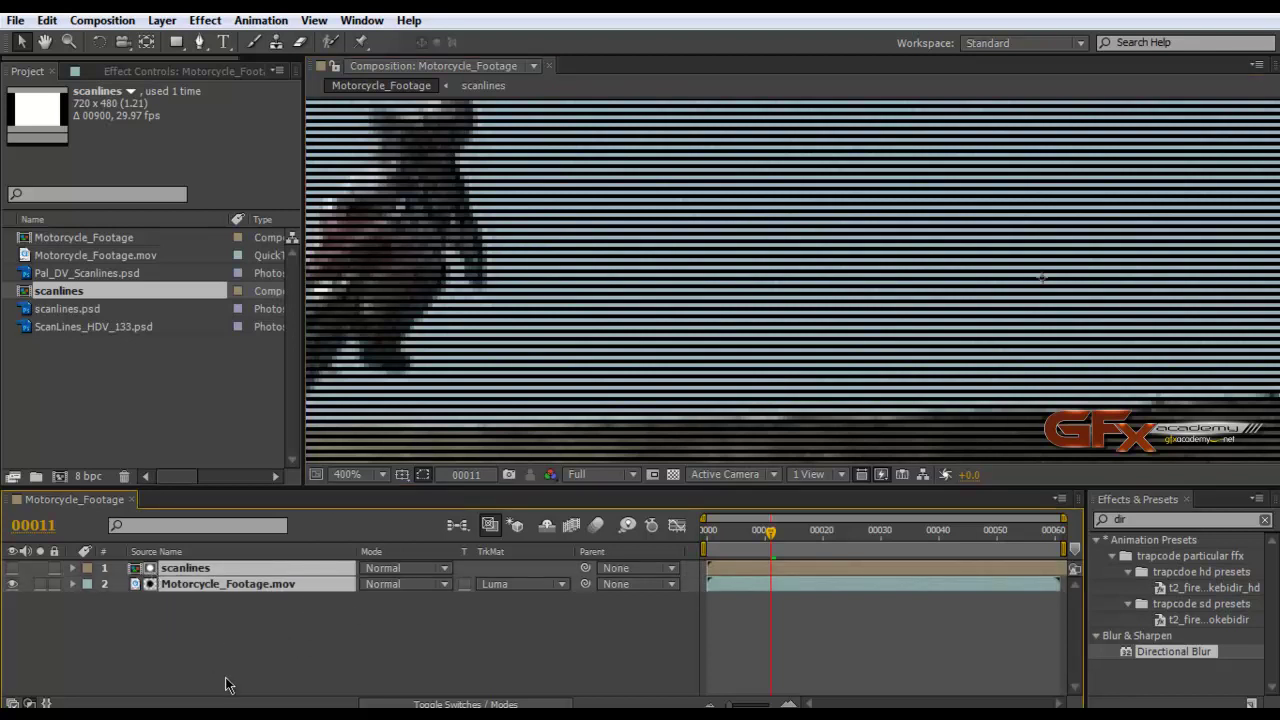
key("ctrl+shift+c")
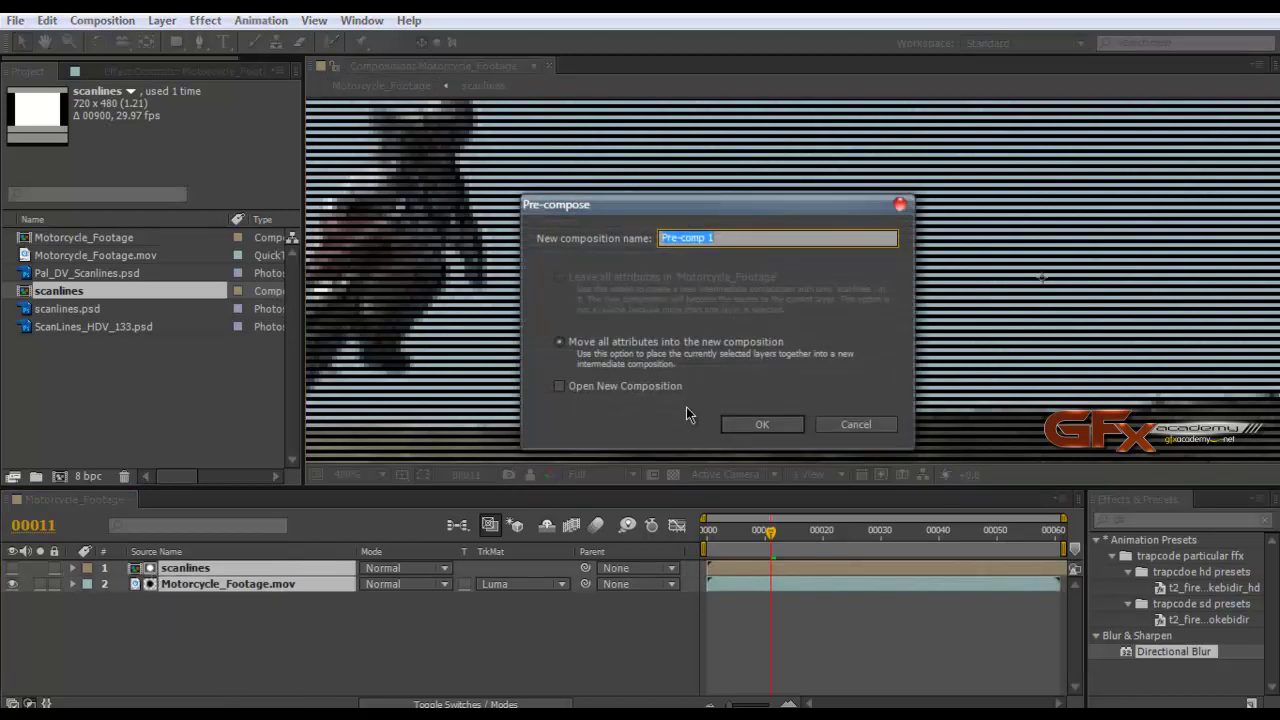
type("Motor")
left_click(762, 424)
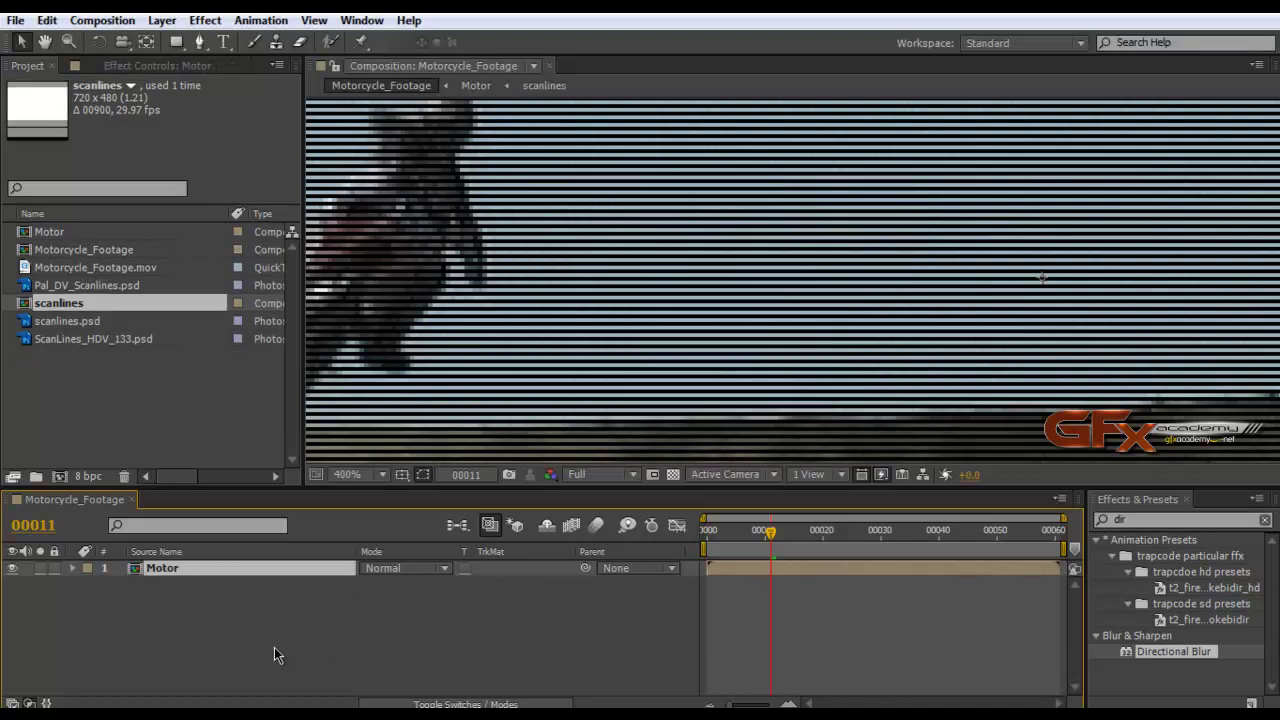
key("ctrl+d")
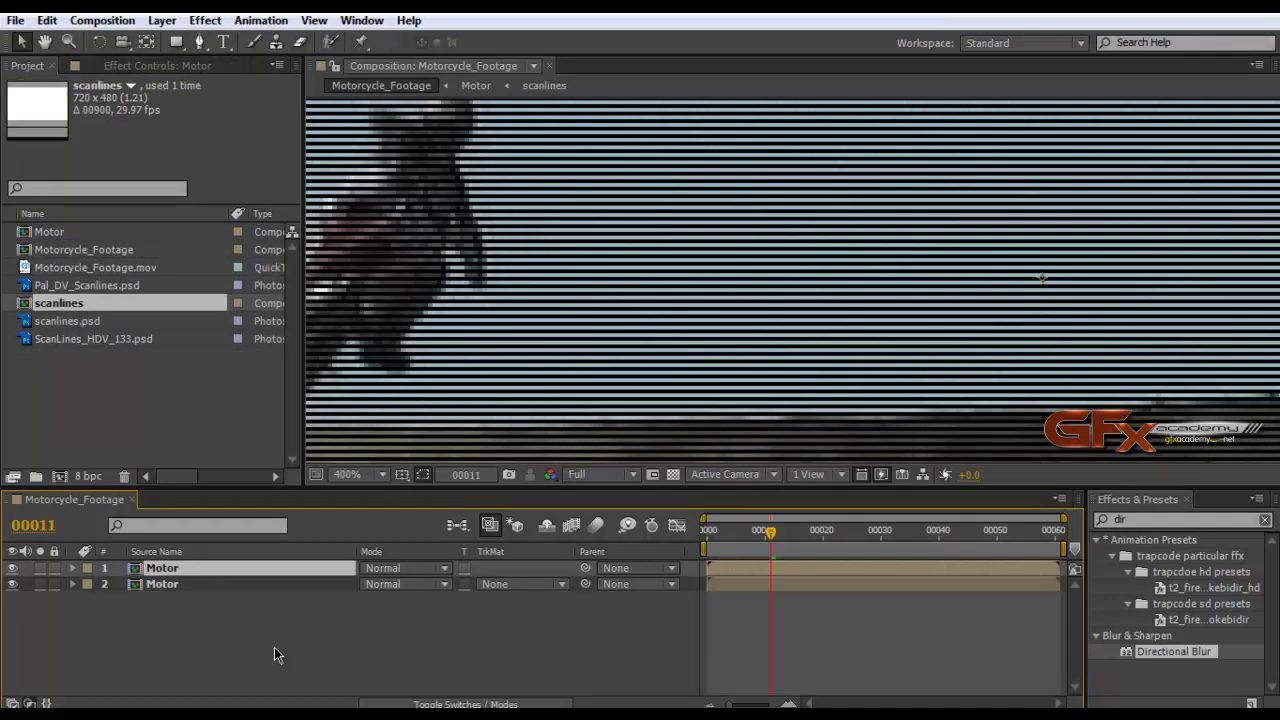
left_click(243, 585)
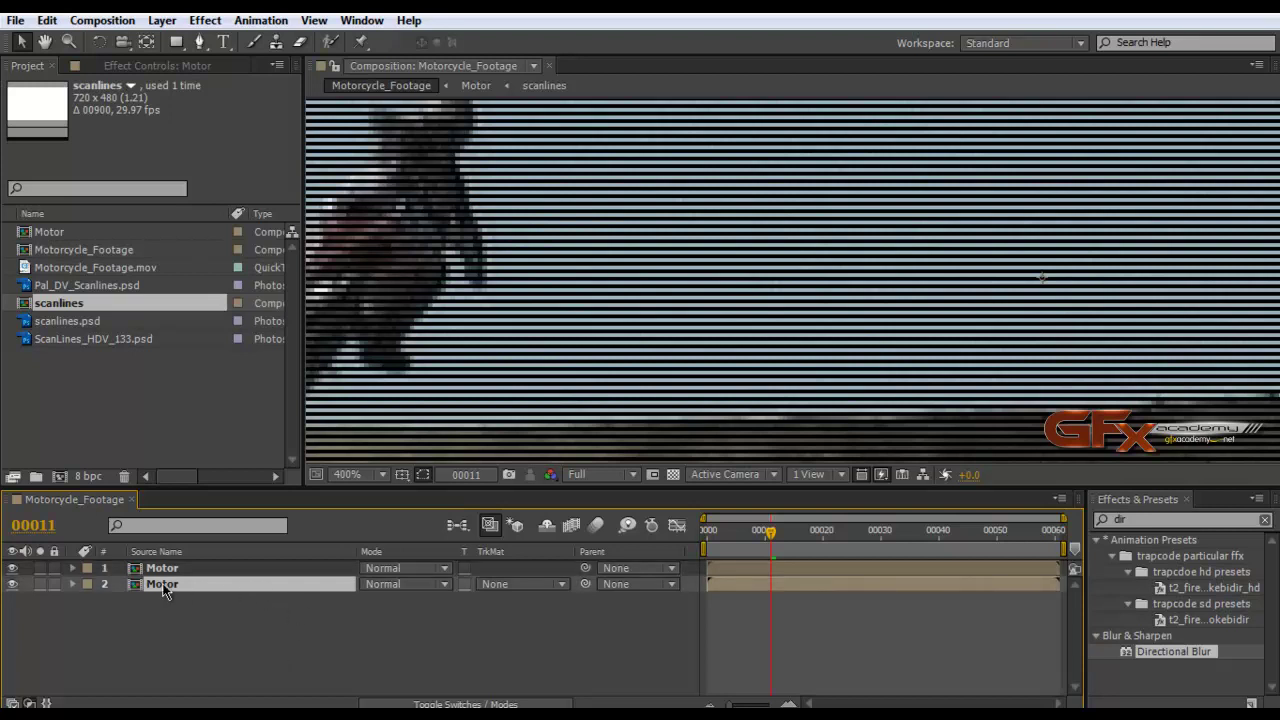
Apply Directional Blur to the lower Motor layer with a Blur Length of 2.0
left_click_drag(1173, 651, 313, 586)
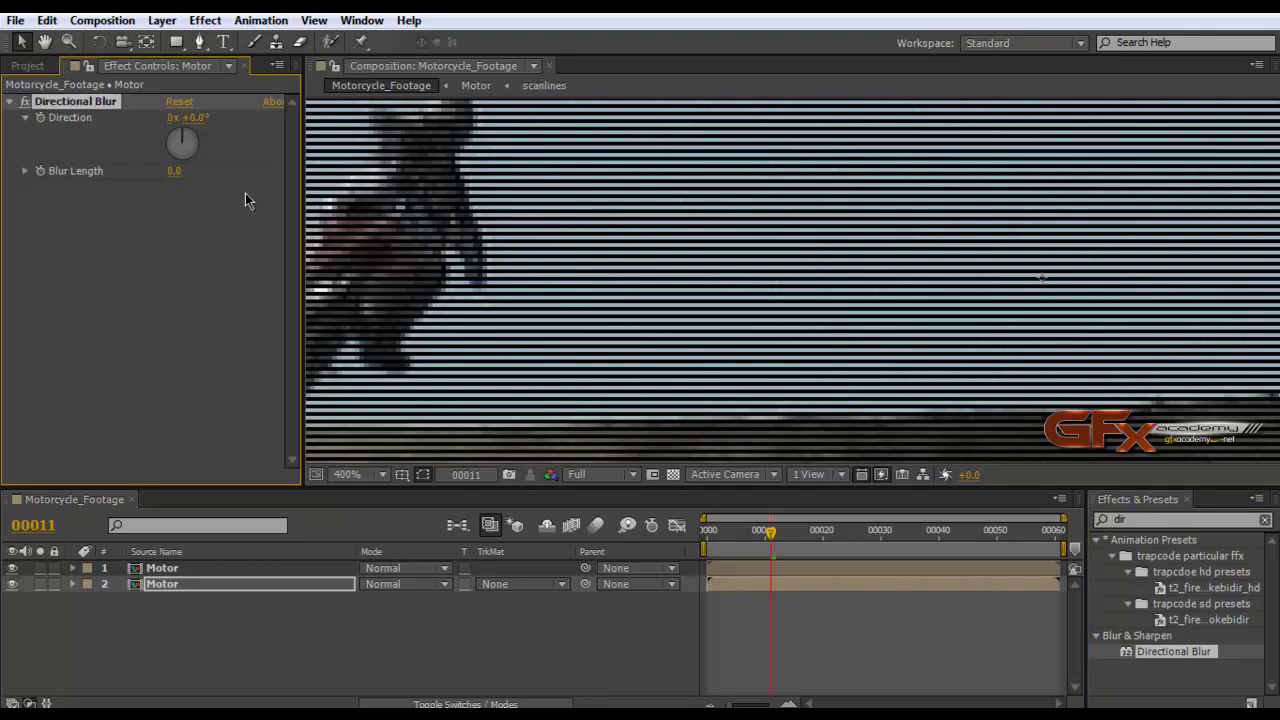
left_click(175, 174)
type("2")
key("Return")
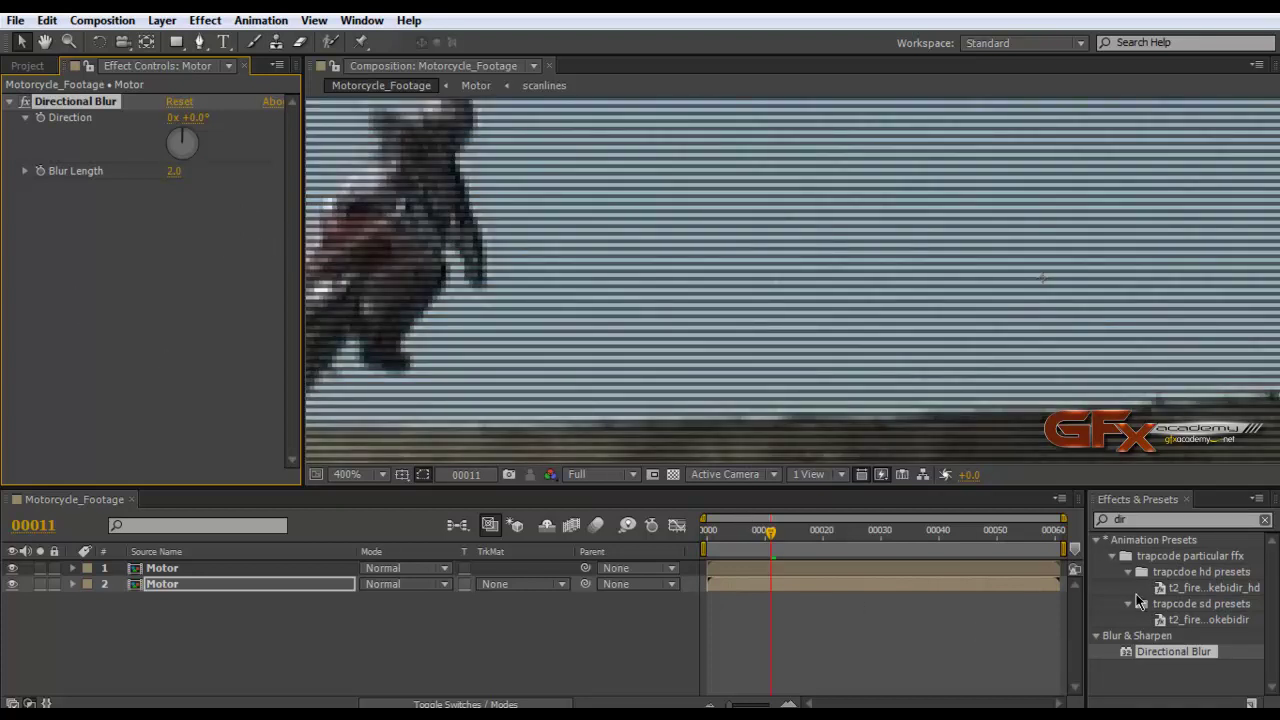
Apply Levels to the lower Motor layer and reduce the Alpha channel's Input White to about 74
left_click(1137, 519)
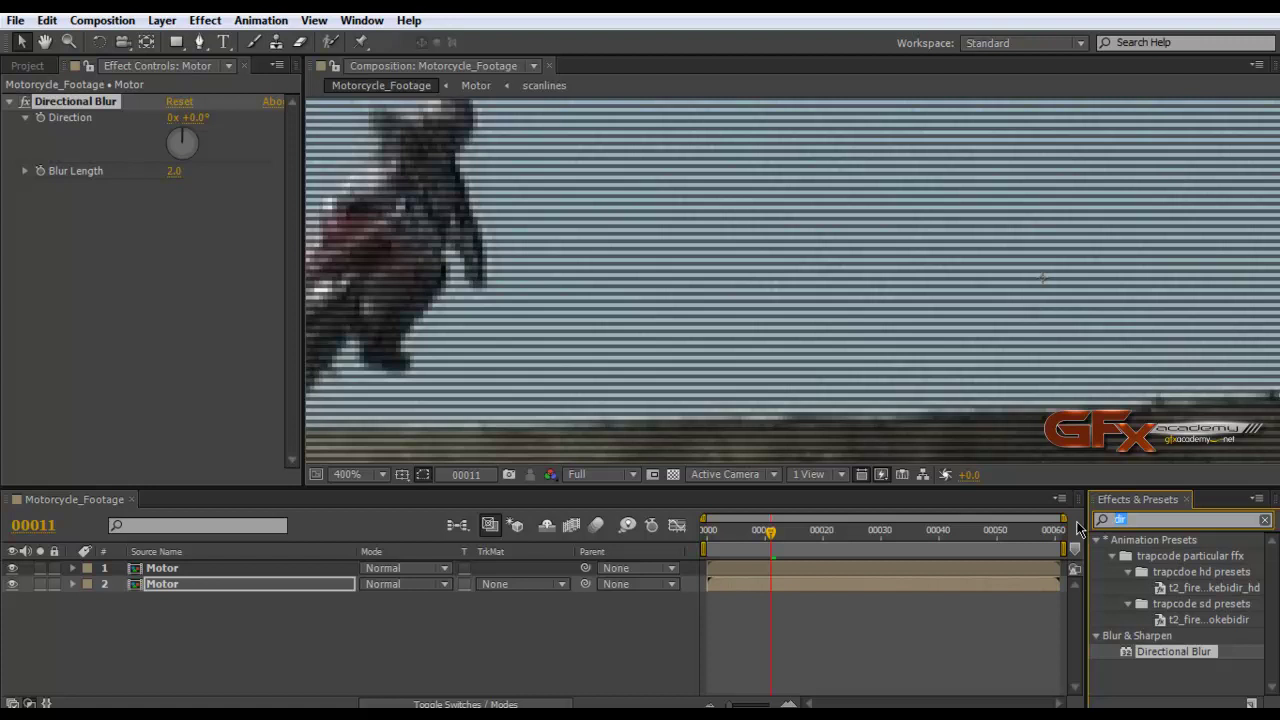
type("level")
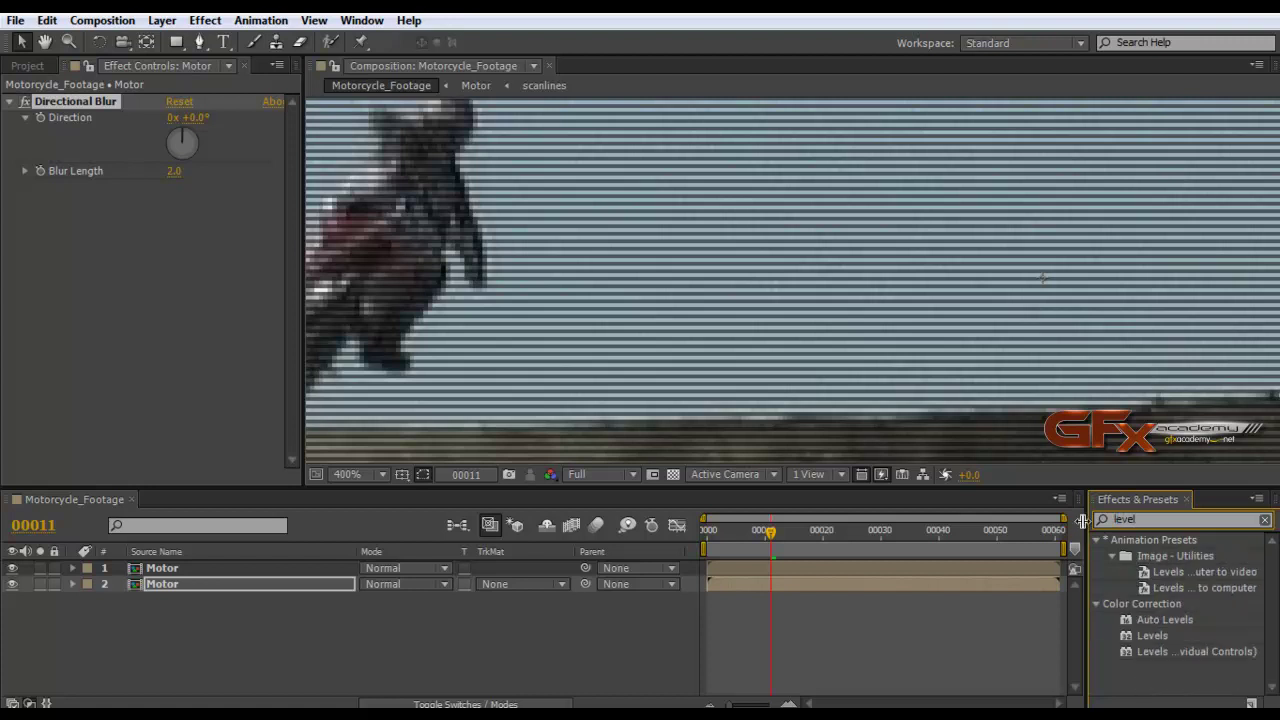
left_click_drag(1176, 635, 278, 594)
left_click(199, 203)
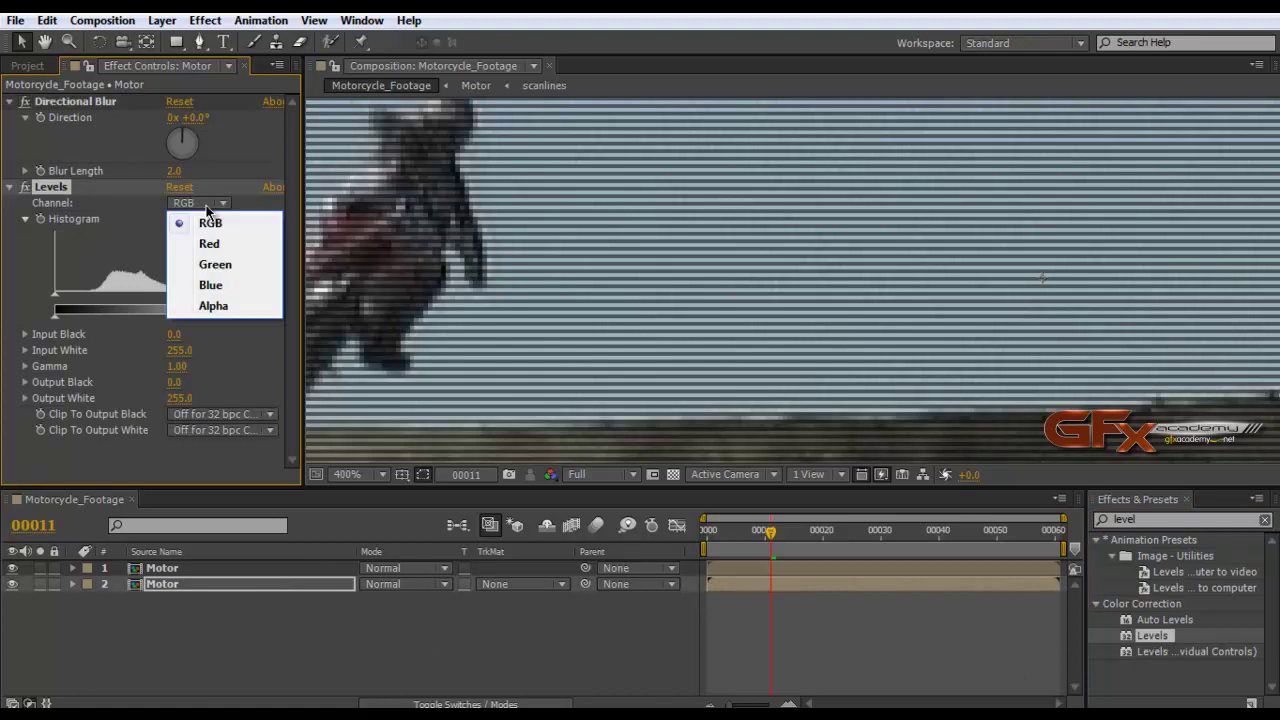
left_click(214, 307)
left_click_drag(301, 341, 418, 334)
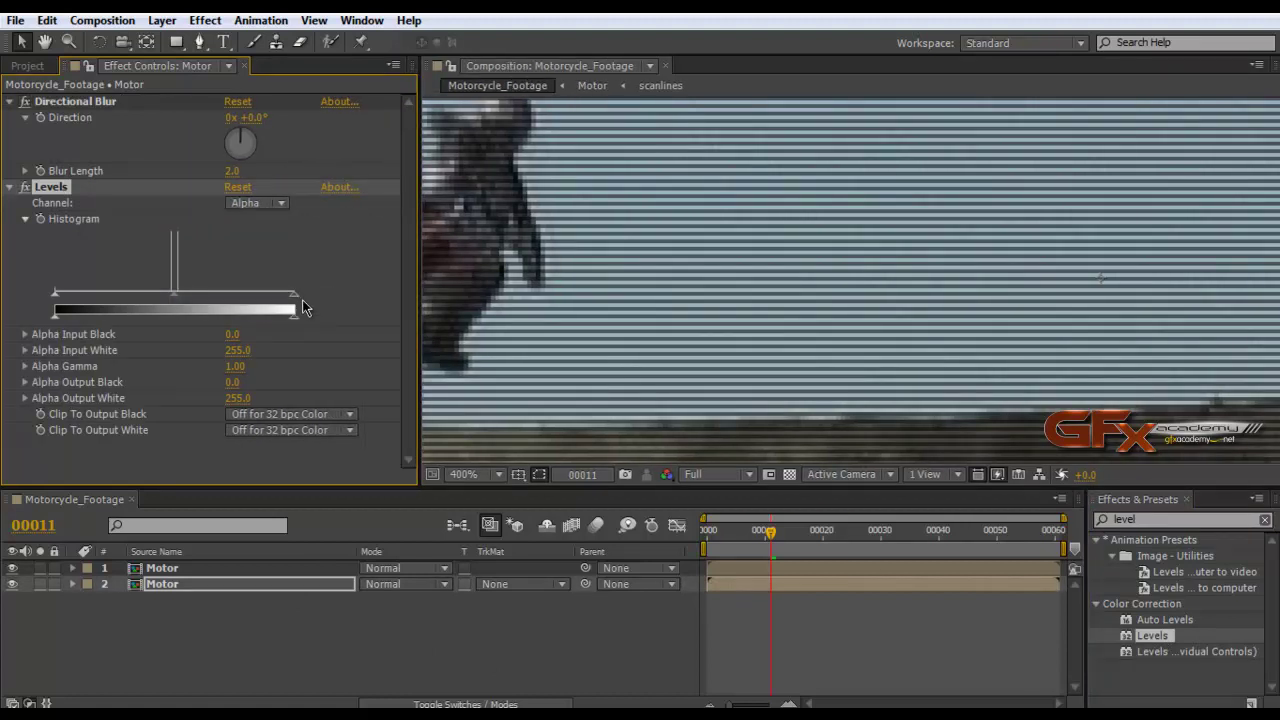
left_click_drag(296, 297, 125, 303)
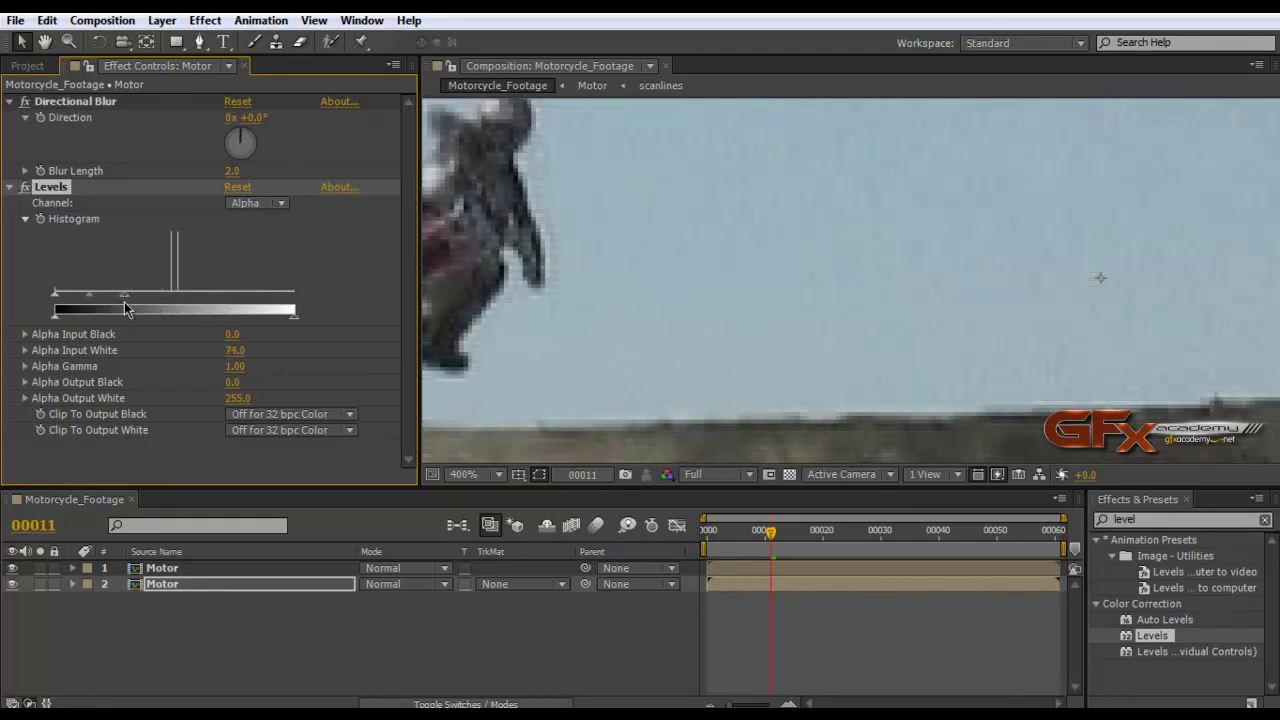
Check the jump at frame 12, reduce the lower Motor layer's Alpha Input White to 33, and collapse both effects
scroll(585, 240, "down", 2)
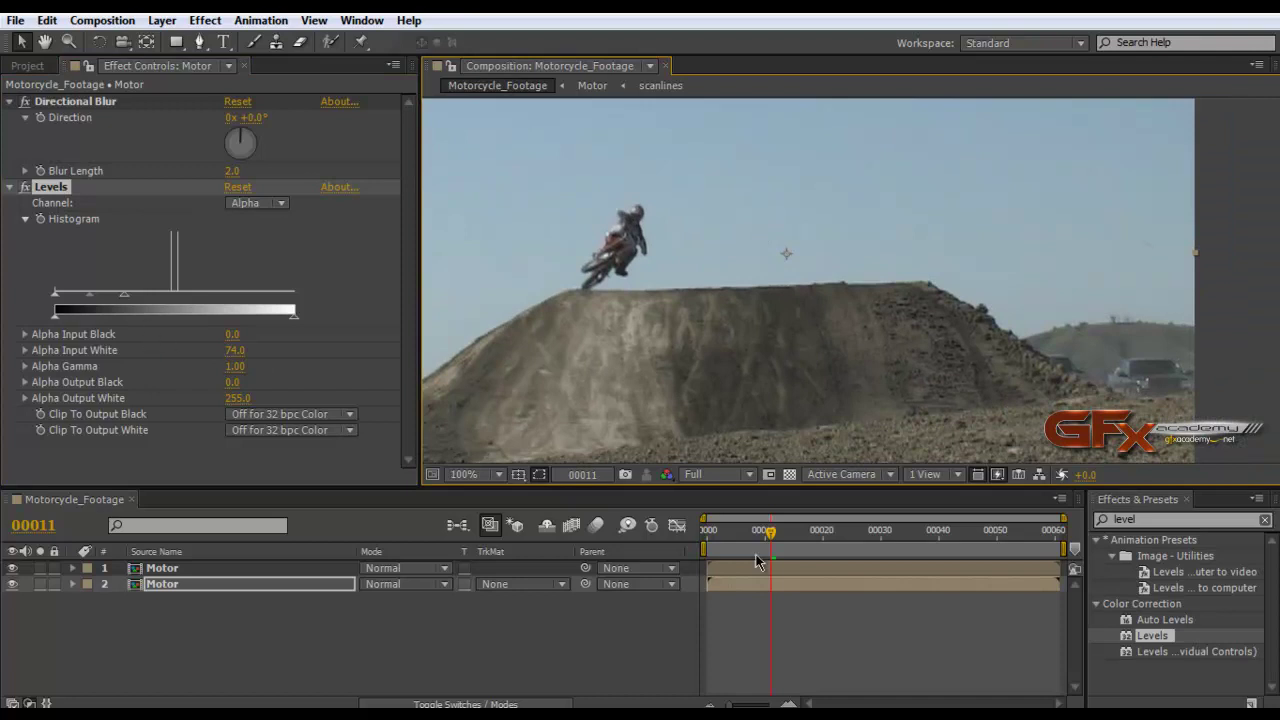
mouse_move(770, 532)
left_mouse_down()
mouse_move(729, 533)
mouse_move(886, 533)
mouse_move(783, 530)
left_mouse_up()
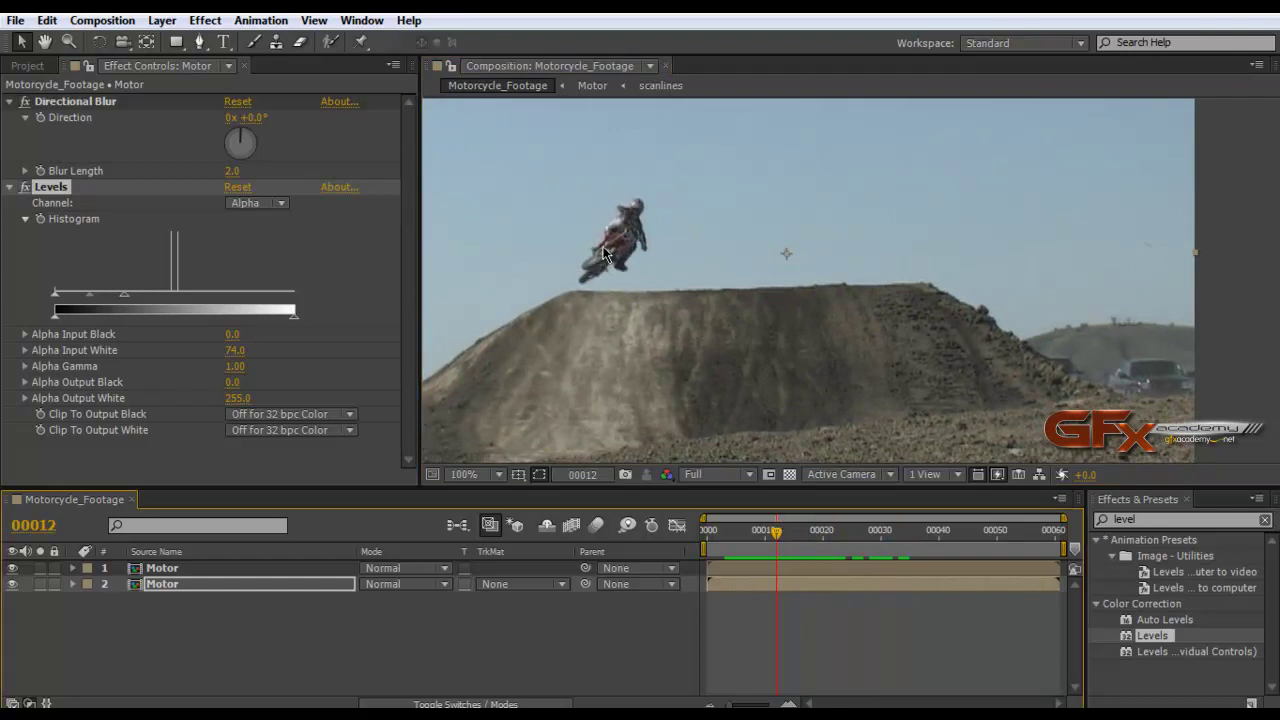
left_click_drag(116, 302, 85, 304)
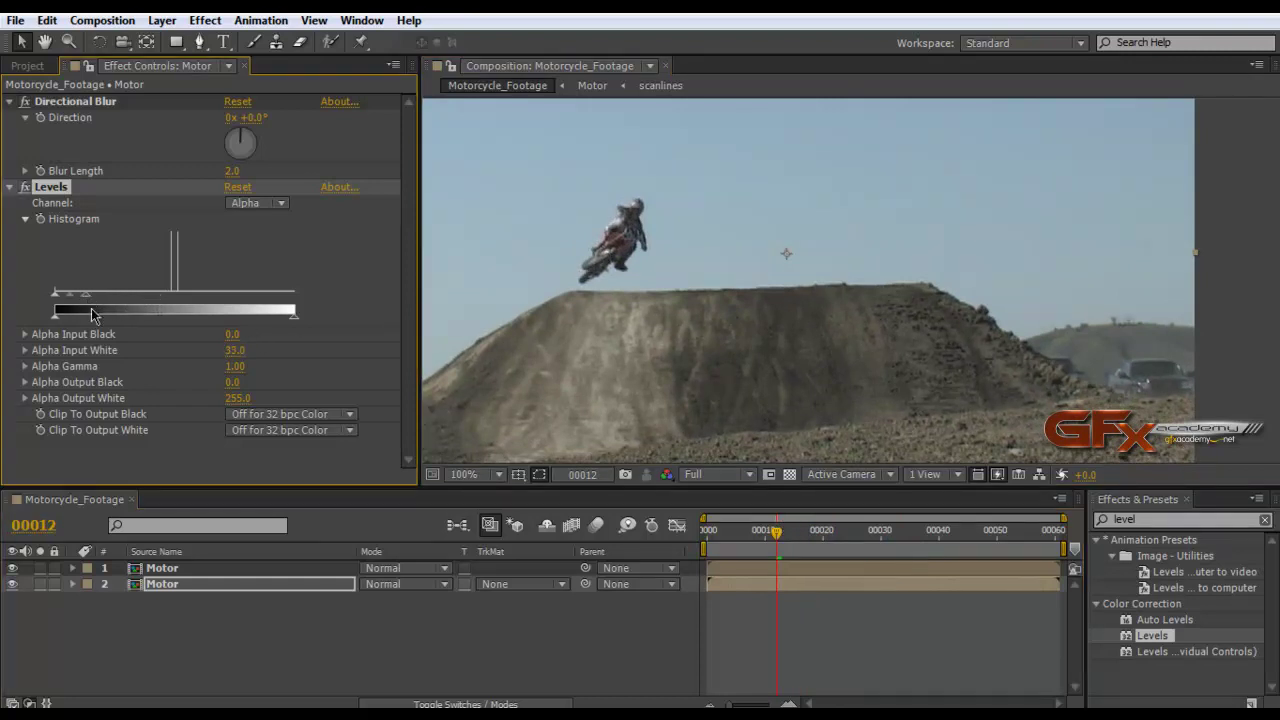
left_click(10, 189)
left_click(9, 102)
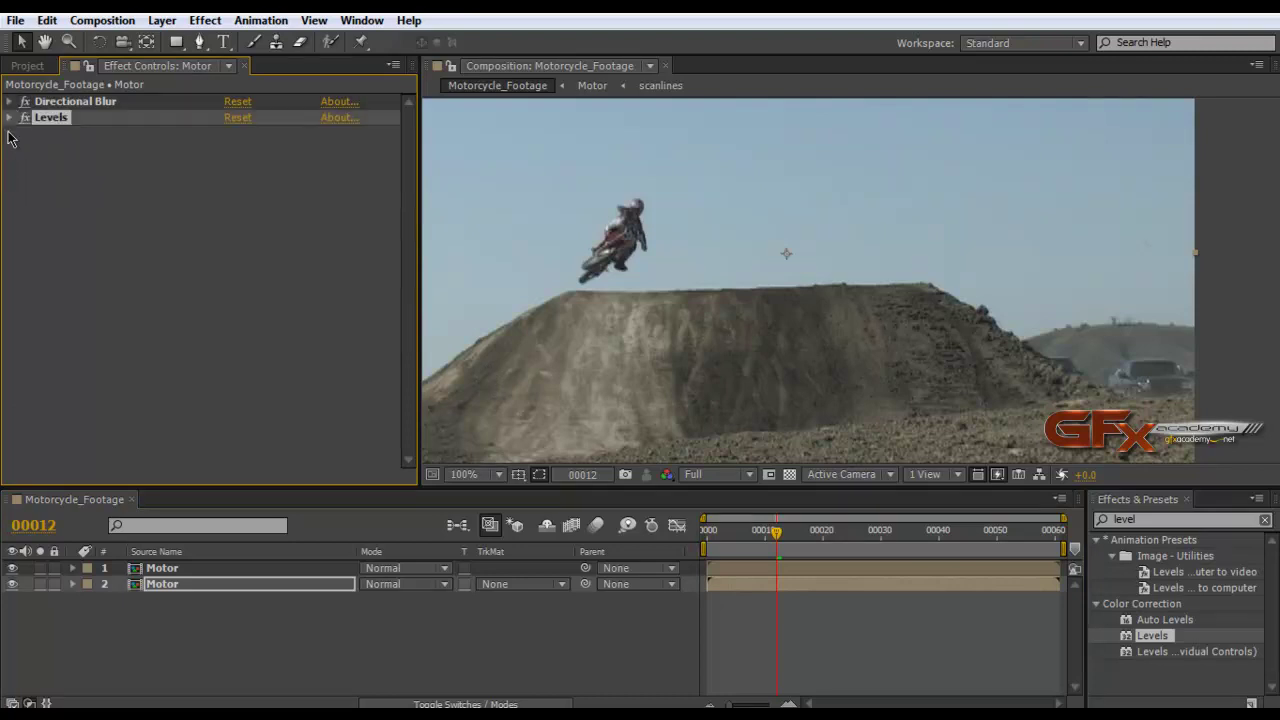
left_click(180, 610)
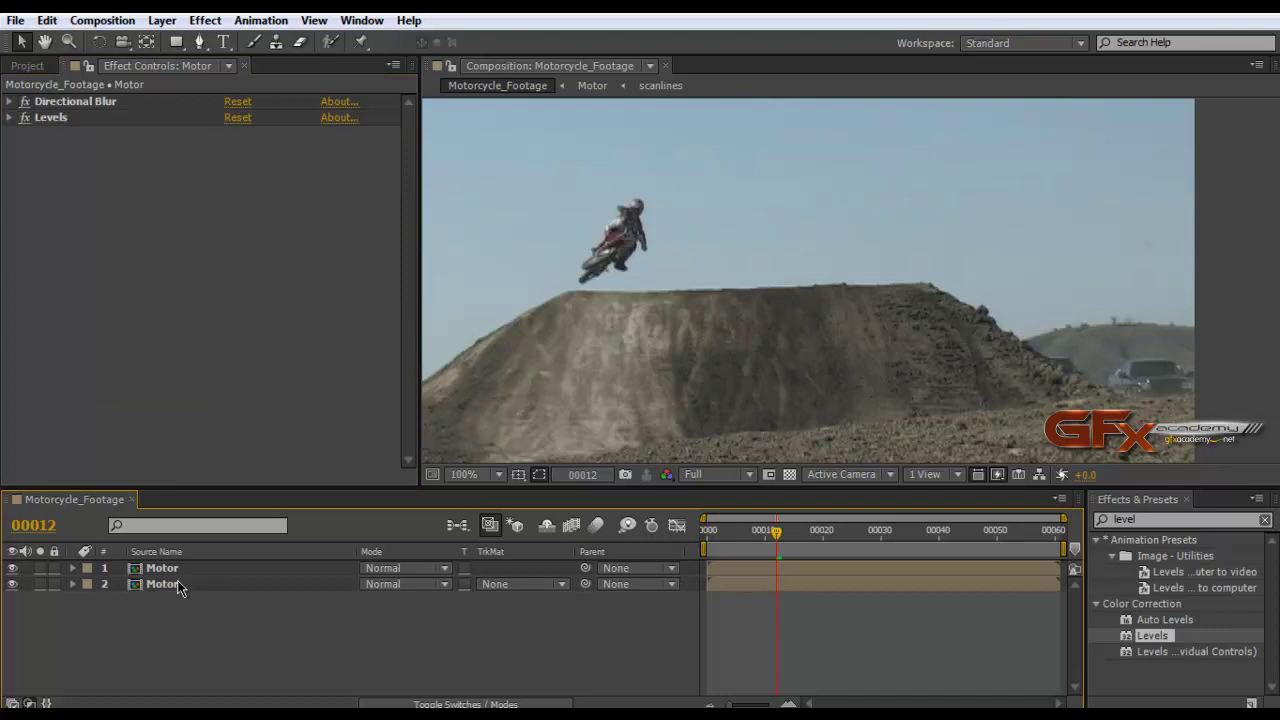
Inside the Motor composition, apply Levels to Motorcycle_Footage.mov with Input Black 30 and Input White 202, and return to the Motorcycle_Footage composition
double_click(177, 584)
left_click(188, 587)
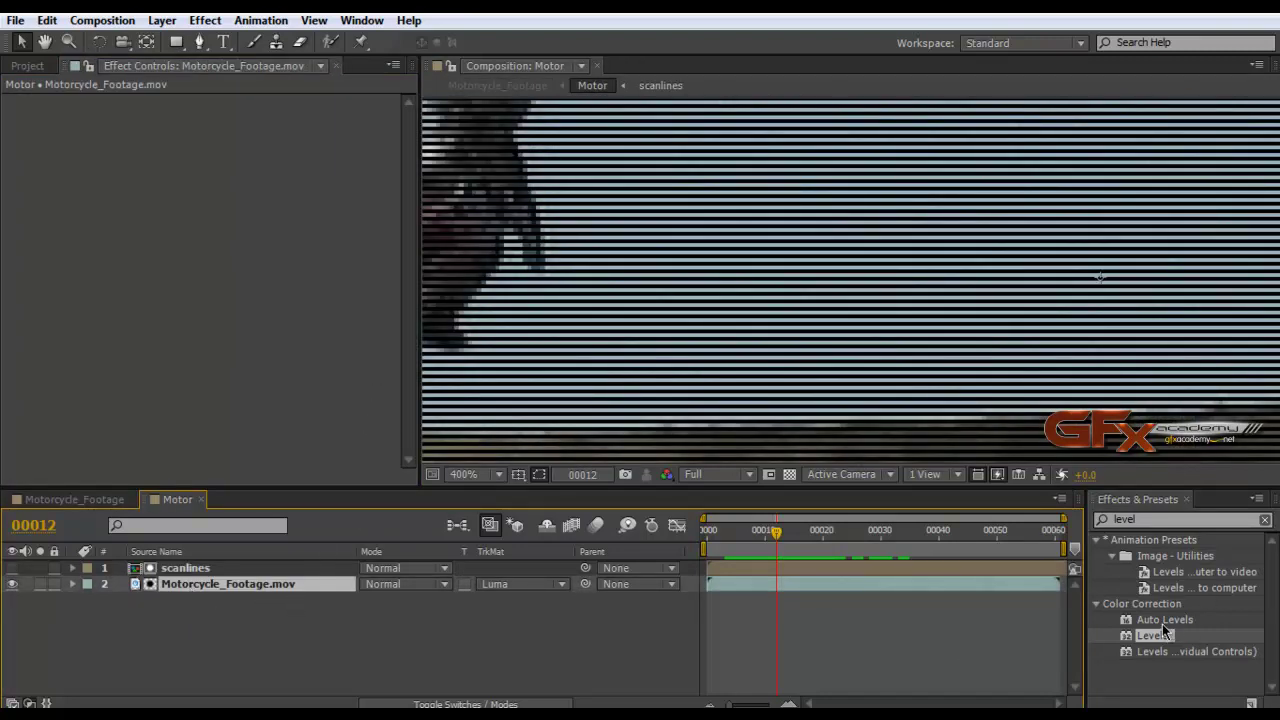
left_click(100, 612)
left_click(171, 581)
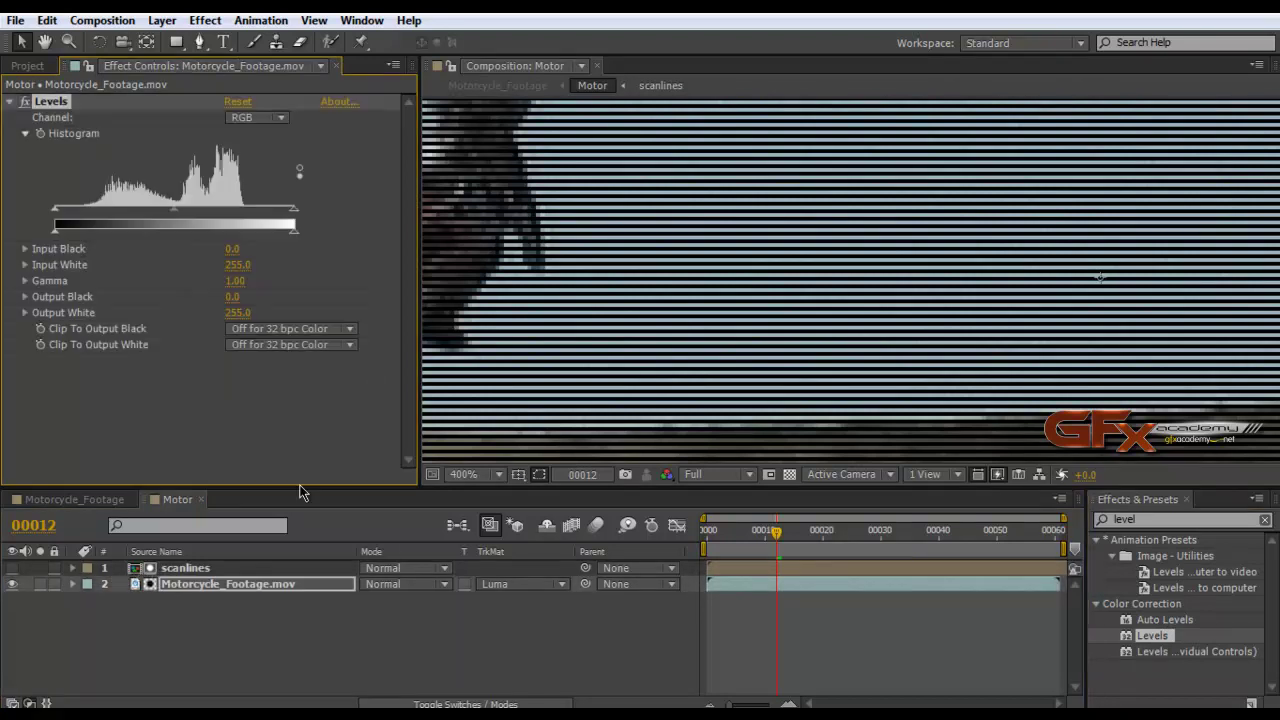
key("ctrl+alt+shift+e")
left_click_drag(294, 217, 244, 214)
left_click_drag(55, 209, 84, 210)
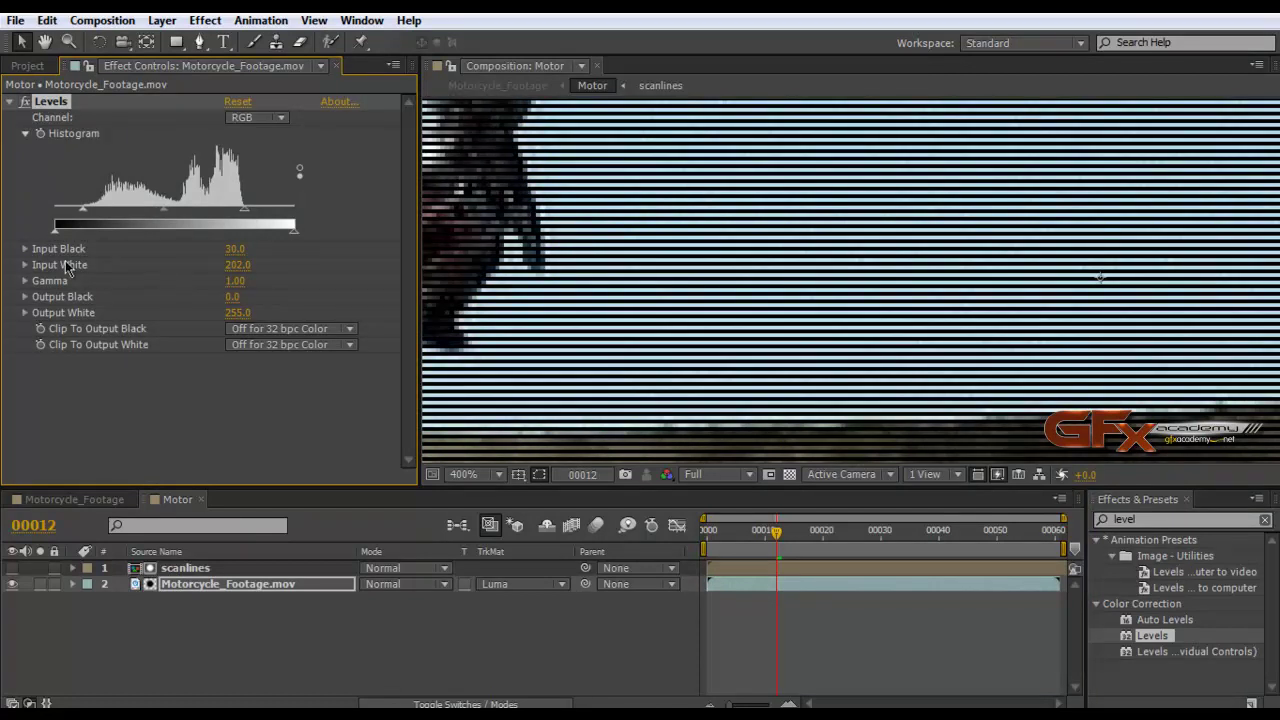
left_click(201, 498)
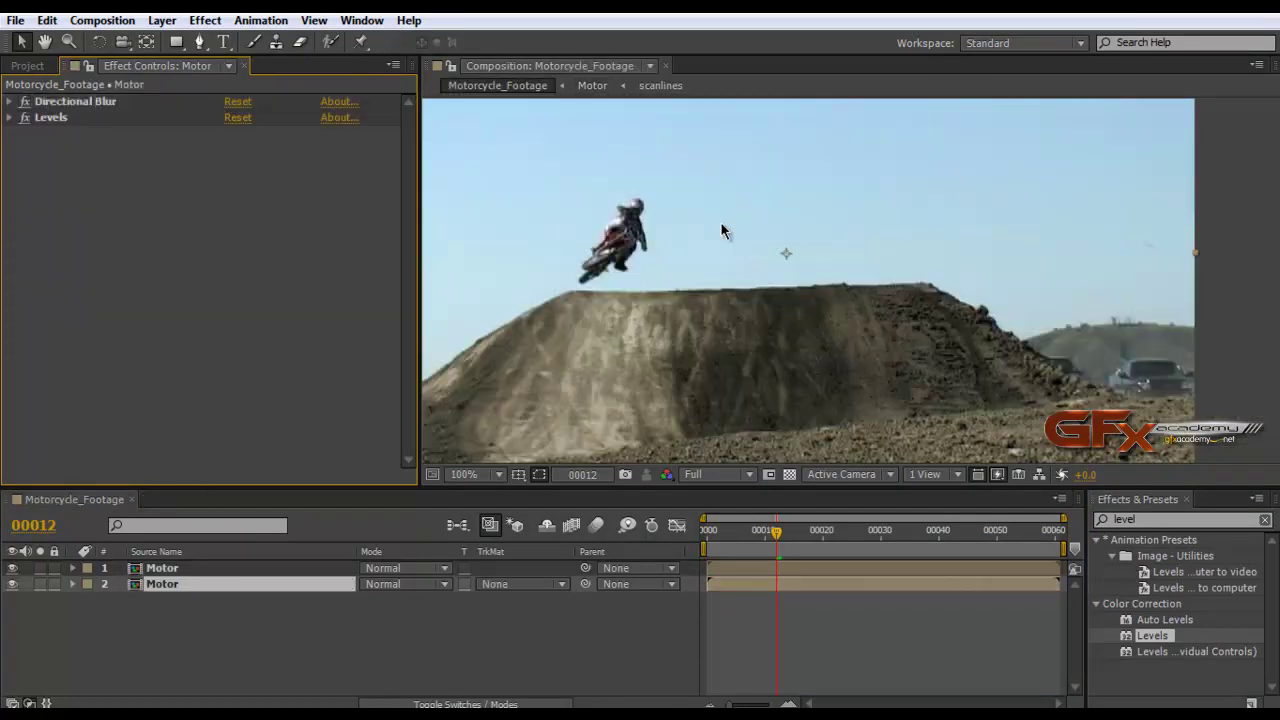
left_click(201, 630)
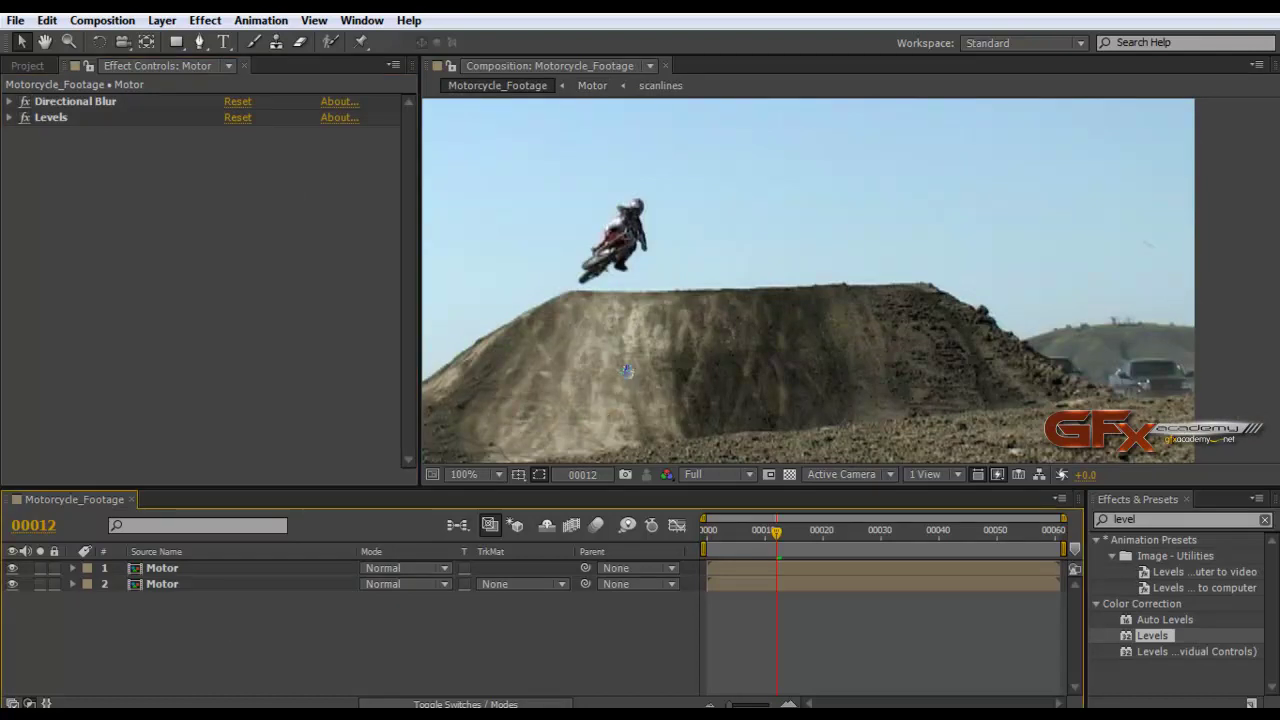
Add two new adjustment layers above the Motor layers in the Motorcycle_Footage composition
left_click_drag(944, 259, 1019, 209)
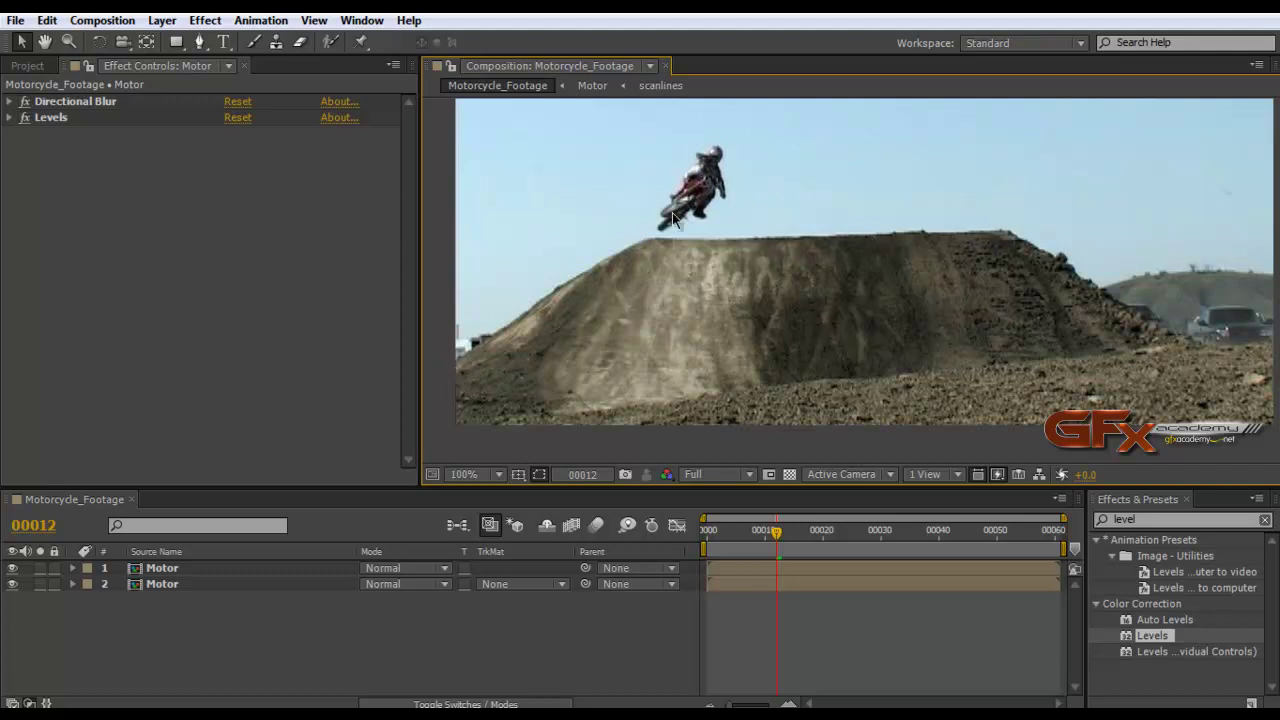
left_click_drag(813, 205, 697, 258)
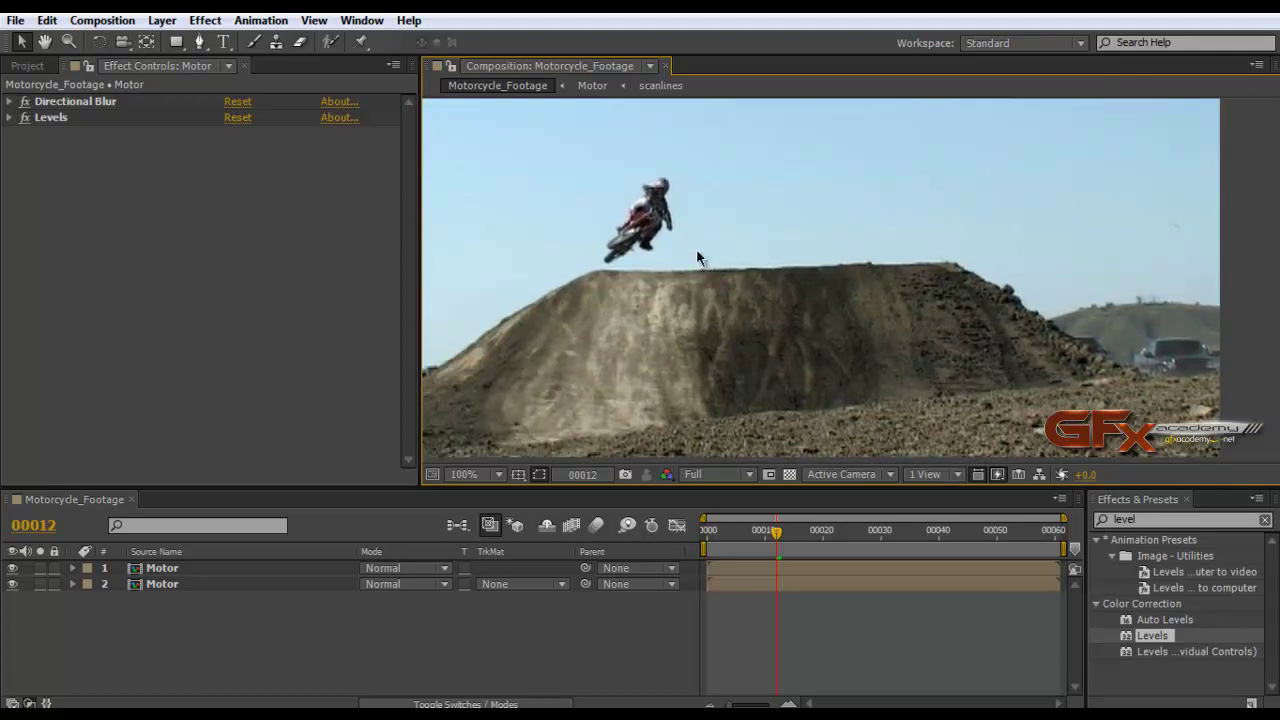
left_click(248, 622)
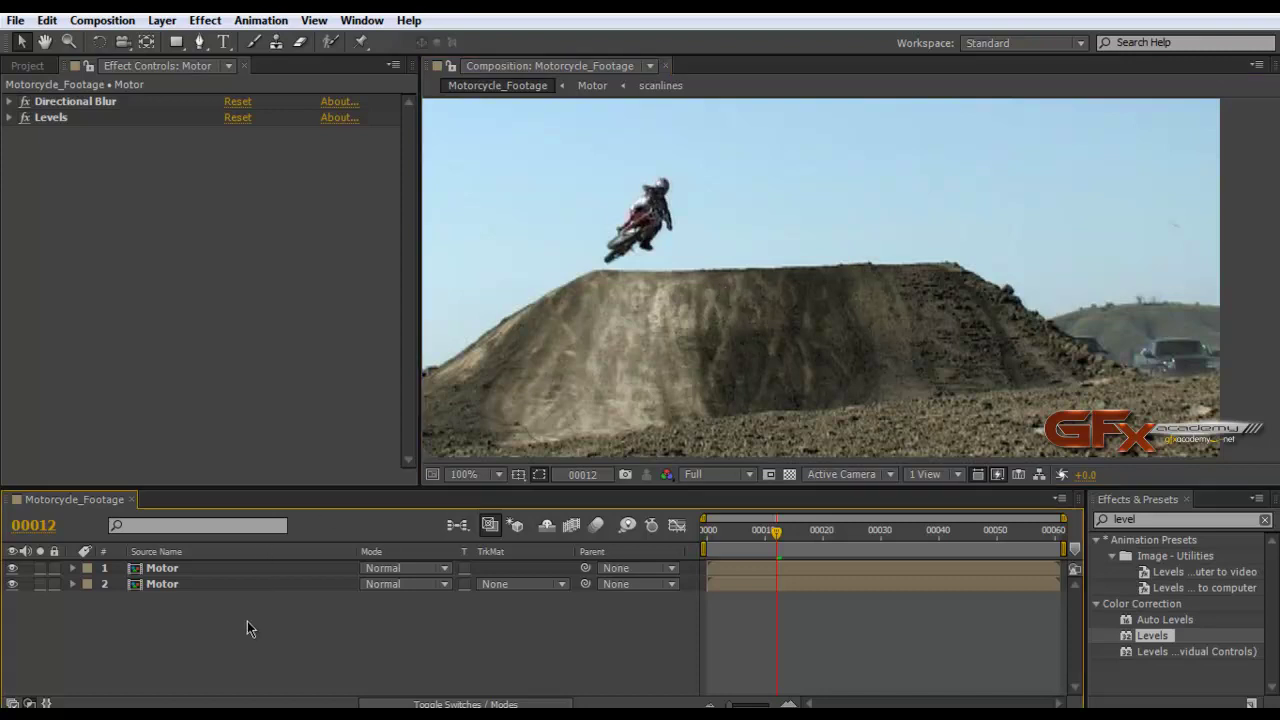
left_click(162, 20)
mouse_move(400, 41)
left_click(581, 166)
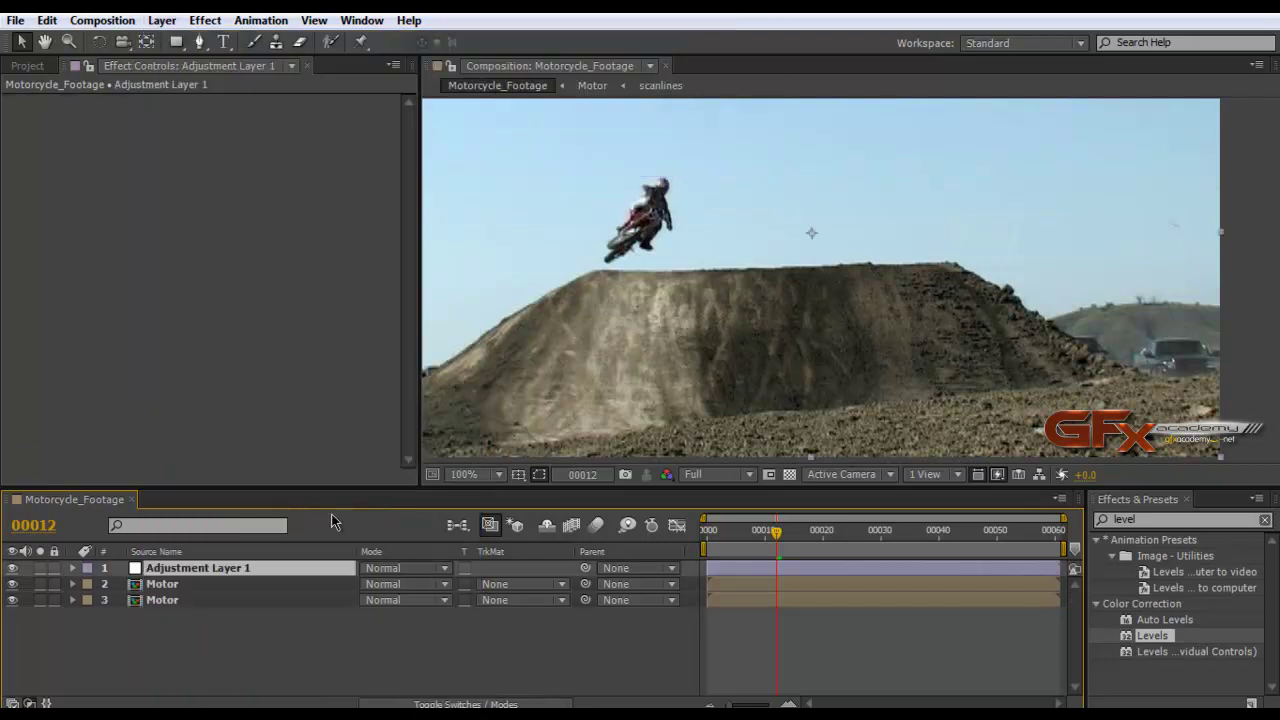
left_click(162, 20)
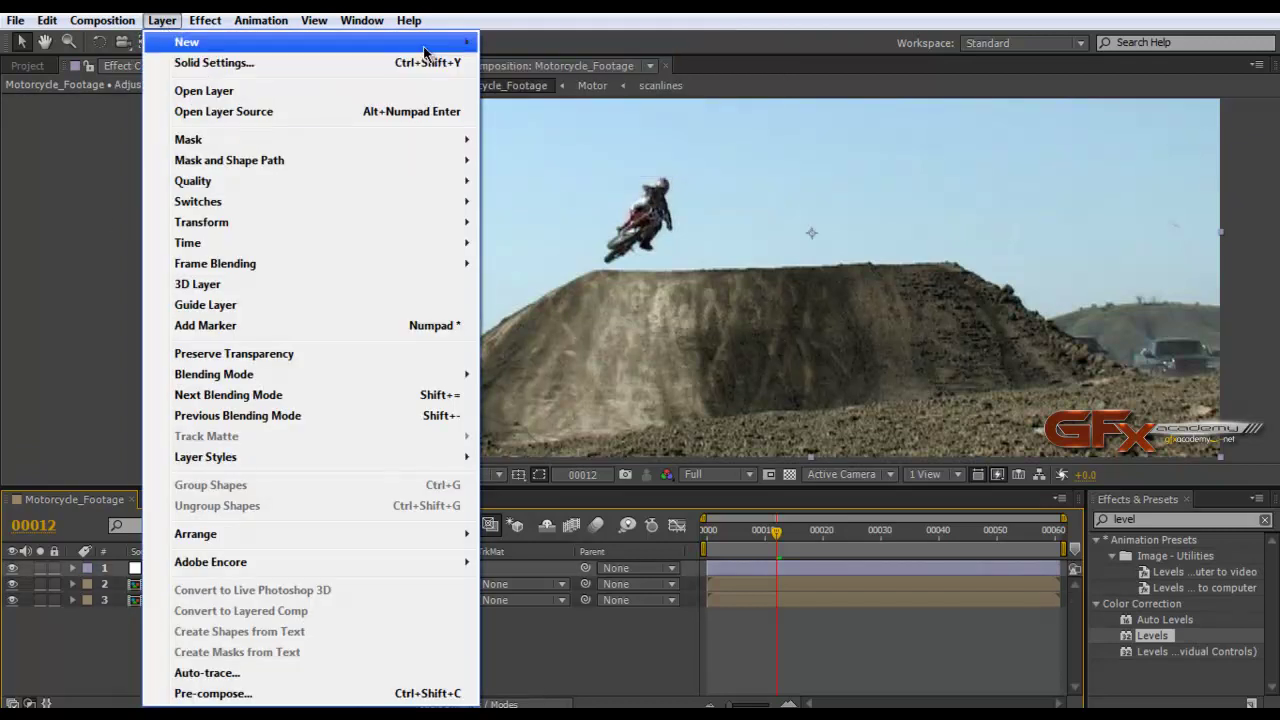
mouse_move(250, 41)
left_click(553, 166)
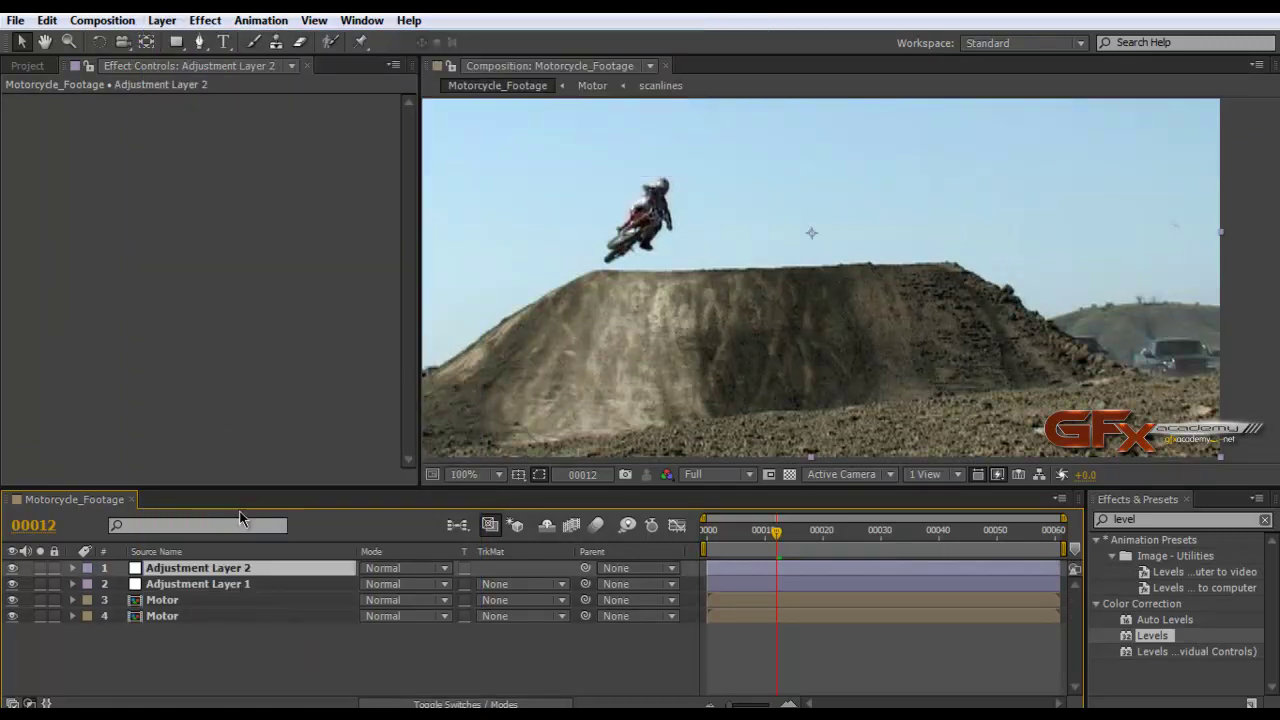
Rename the upper adjustment layer Lower Flicker and the one beneath it ColorTone
key("Return")
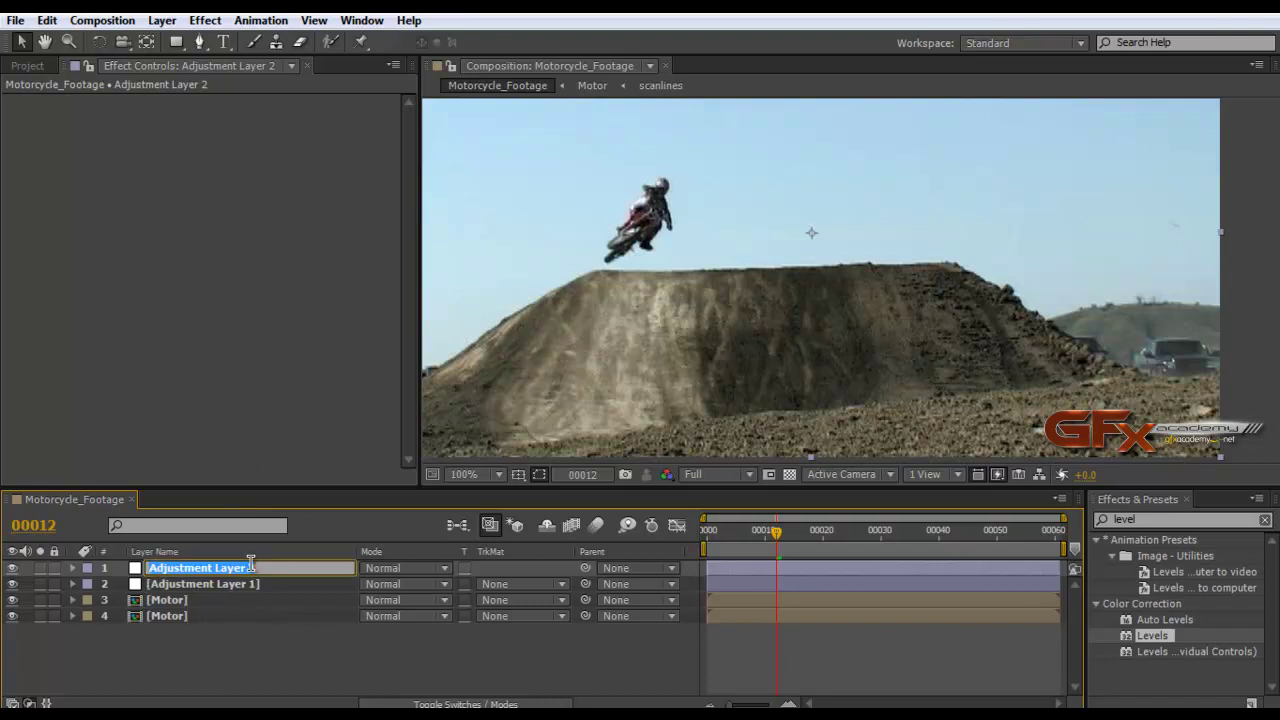
type("Lower")
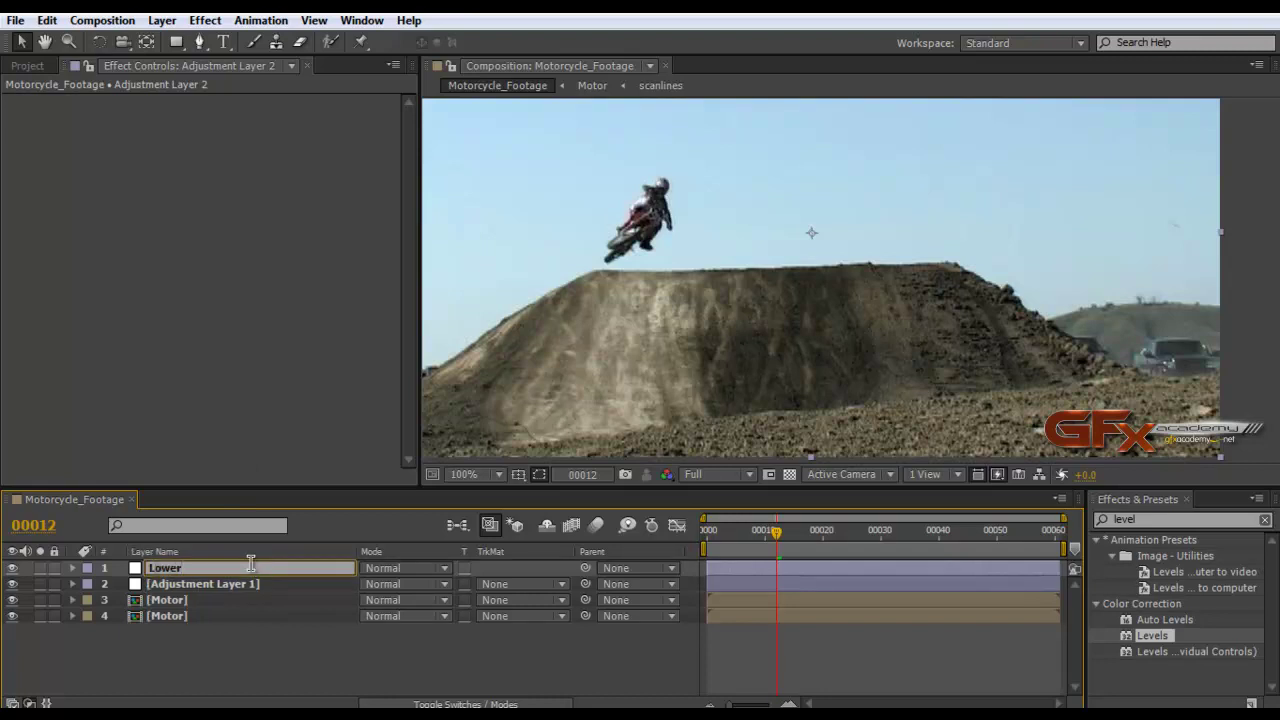
type(" Flicker")
key("Return")
left_click(266, 582)
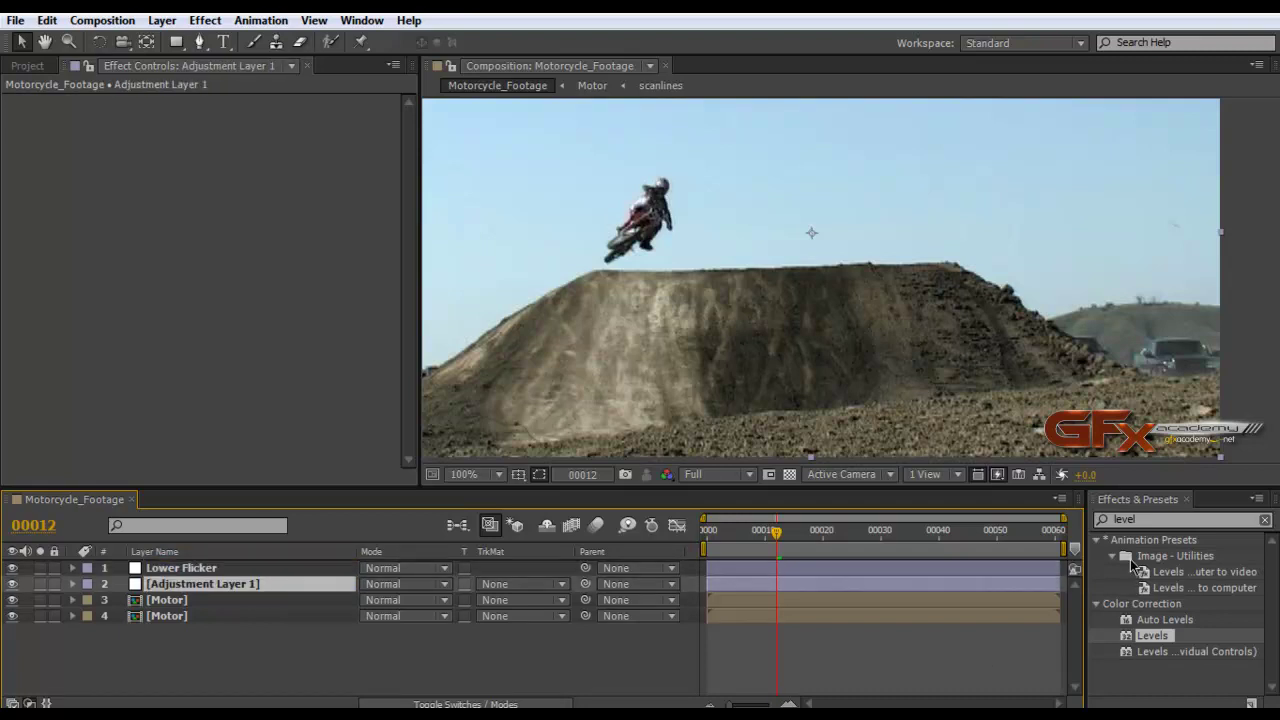
key("Return")
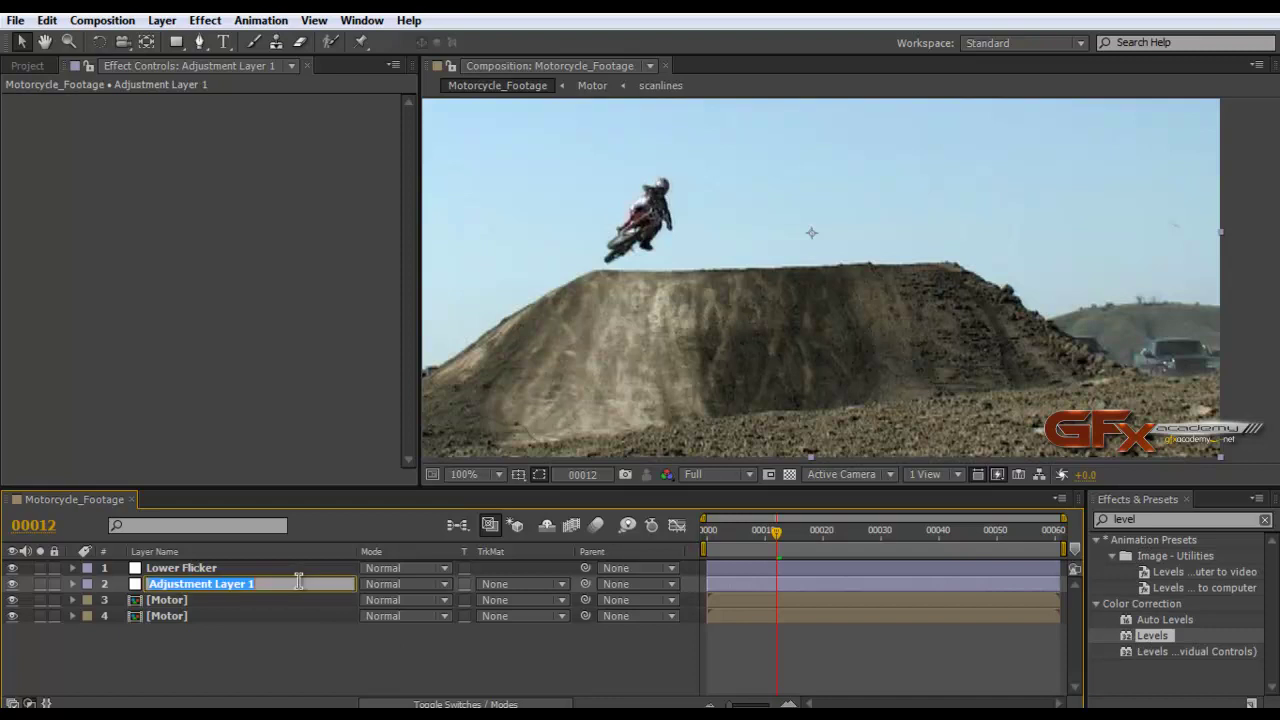
type("ColorTo")
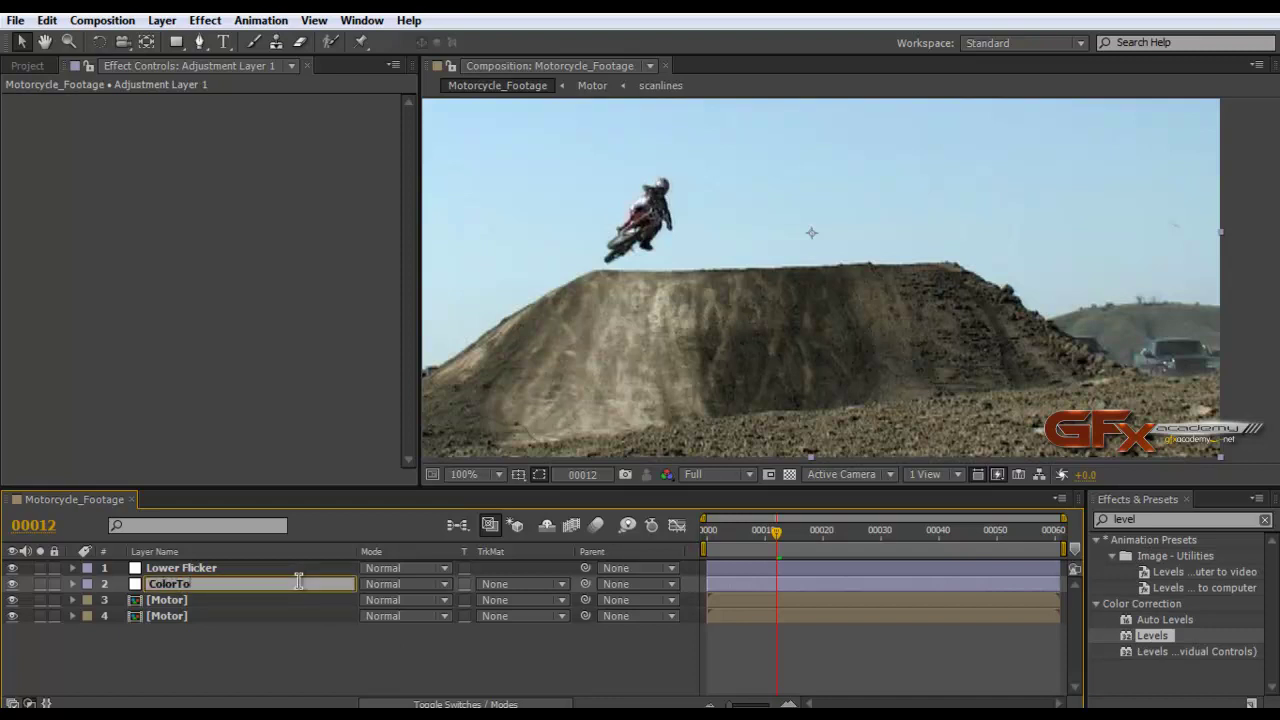
type("ne")
key("Return")
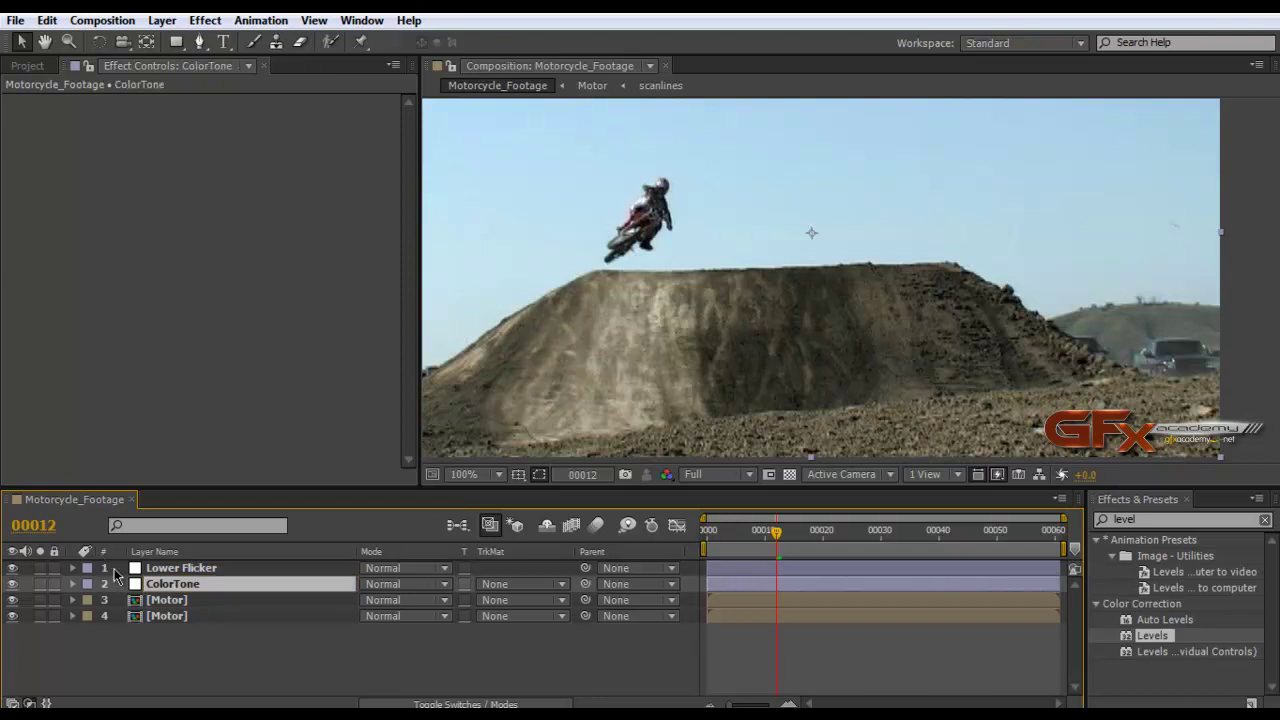
Apply Fast Blur to the ColorTone layer and Directional Blur to the Lower Flicker layer, and reselect ColorTone
left_click(1122, 520)
type("fast b")
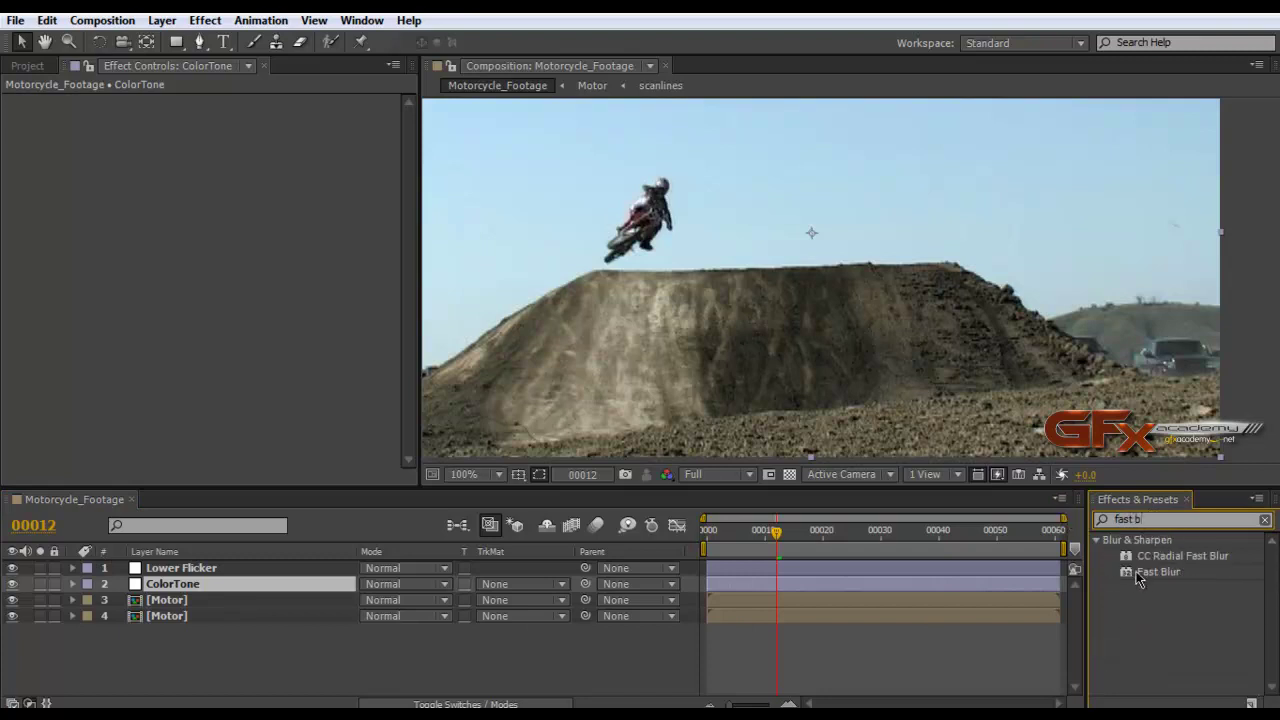
left_click_drag(1150, 571, 209, 583)
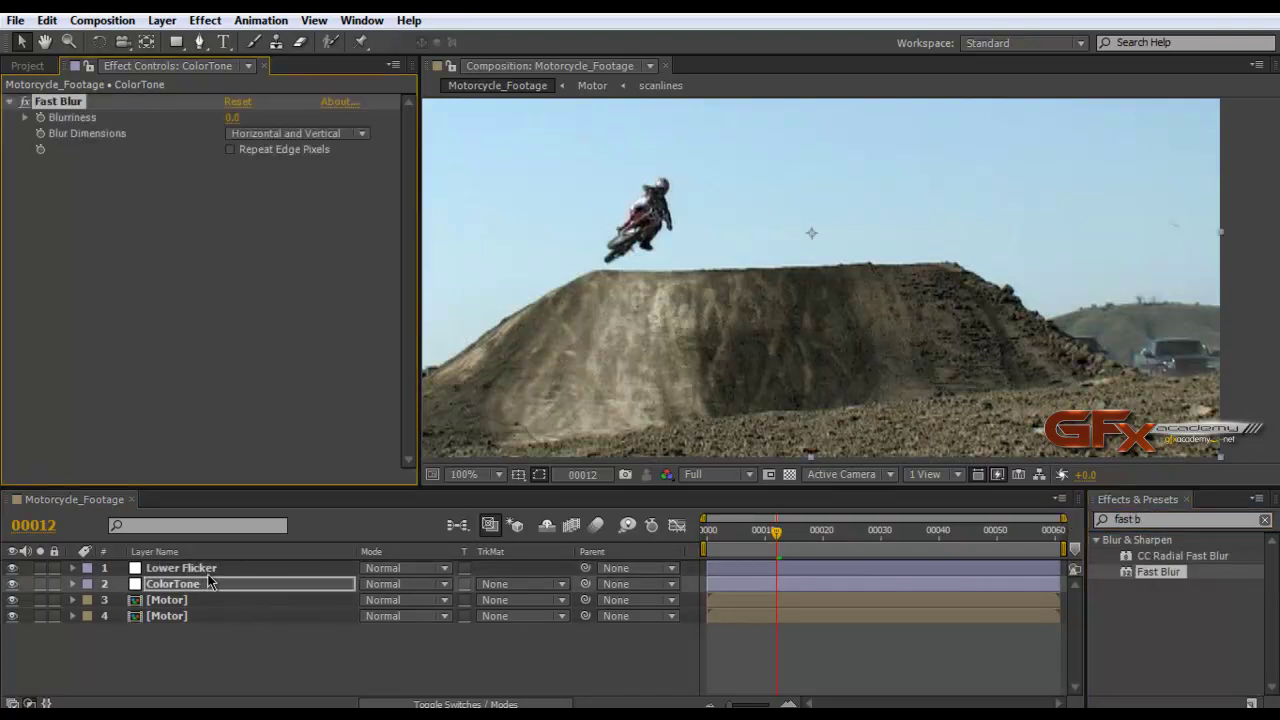
left_click(1180, 520)
type("direct")
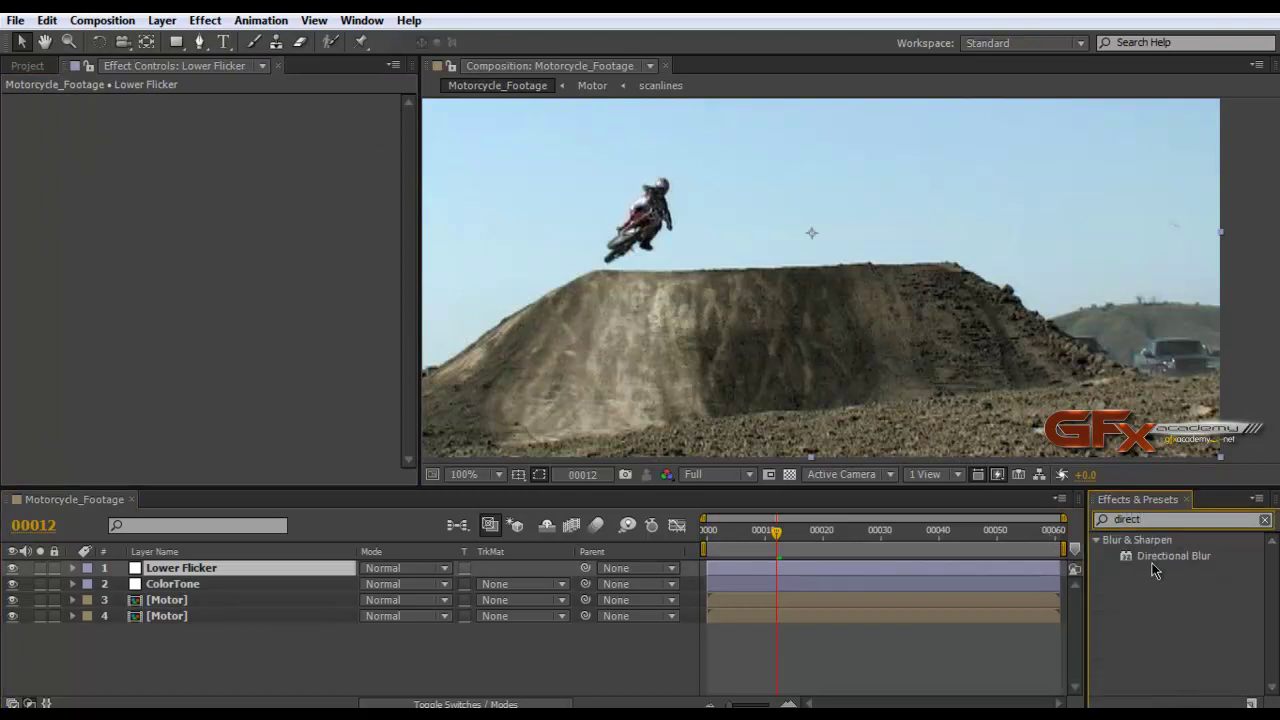
left_click_drag(1157, 556, 334, 568)
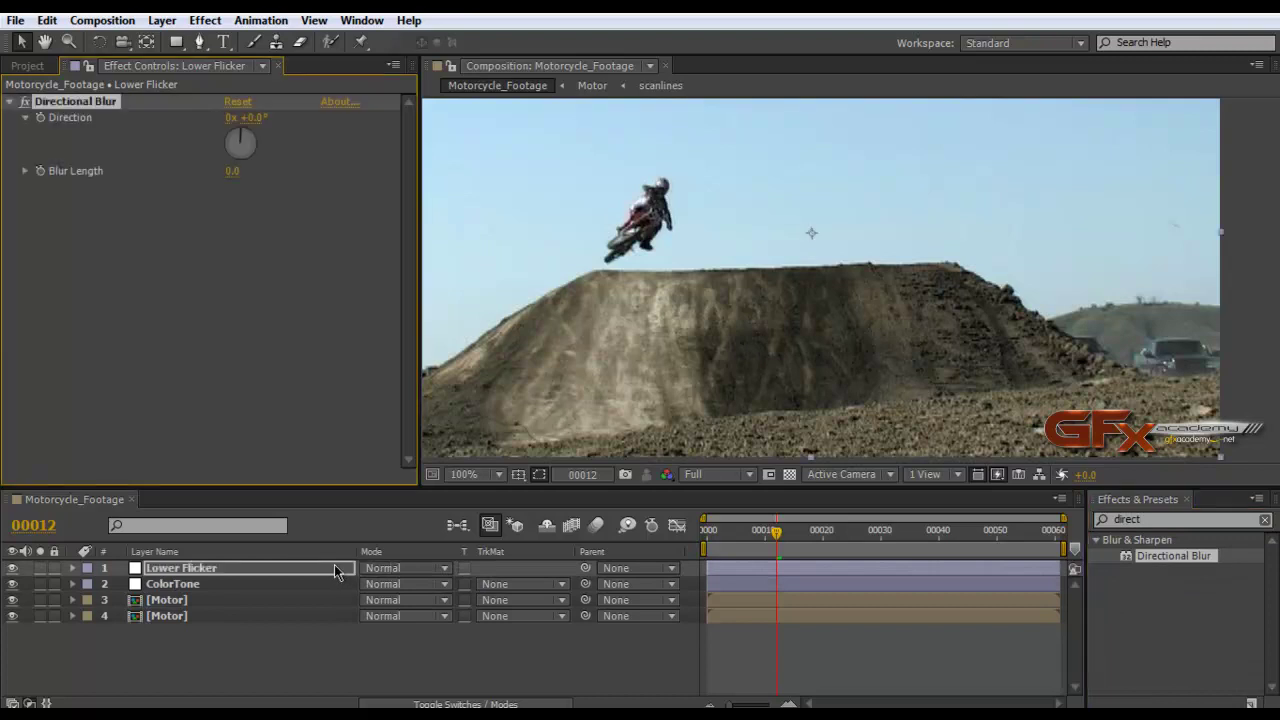
left_click(284, 584)
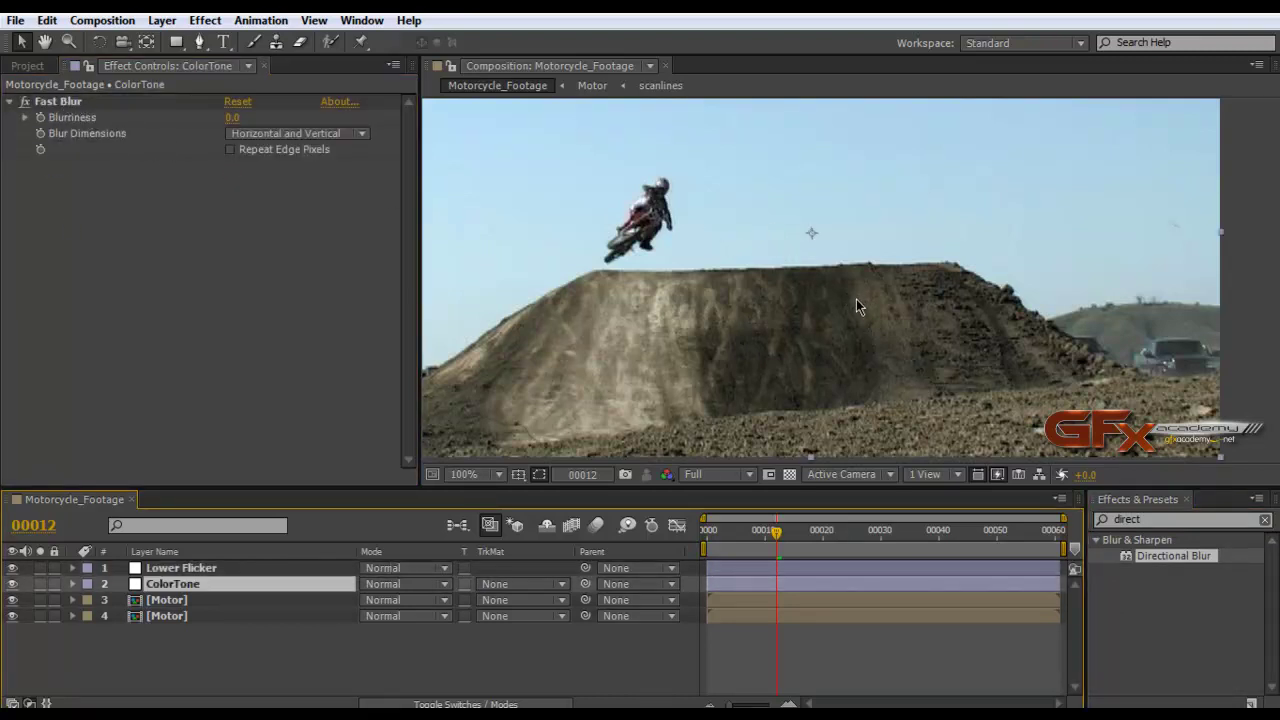
left_click_drag(749, 309, 740, 337)
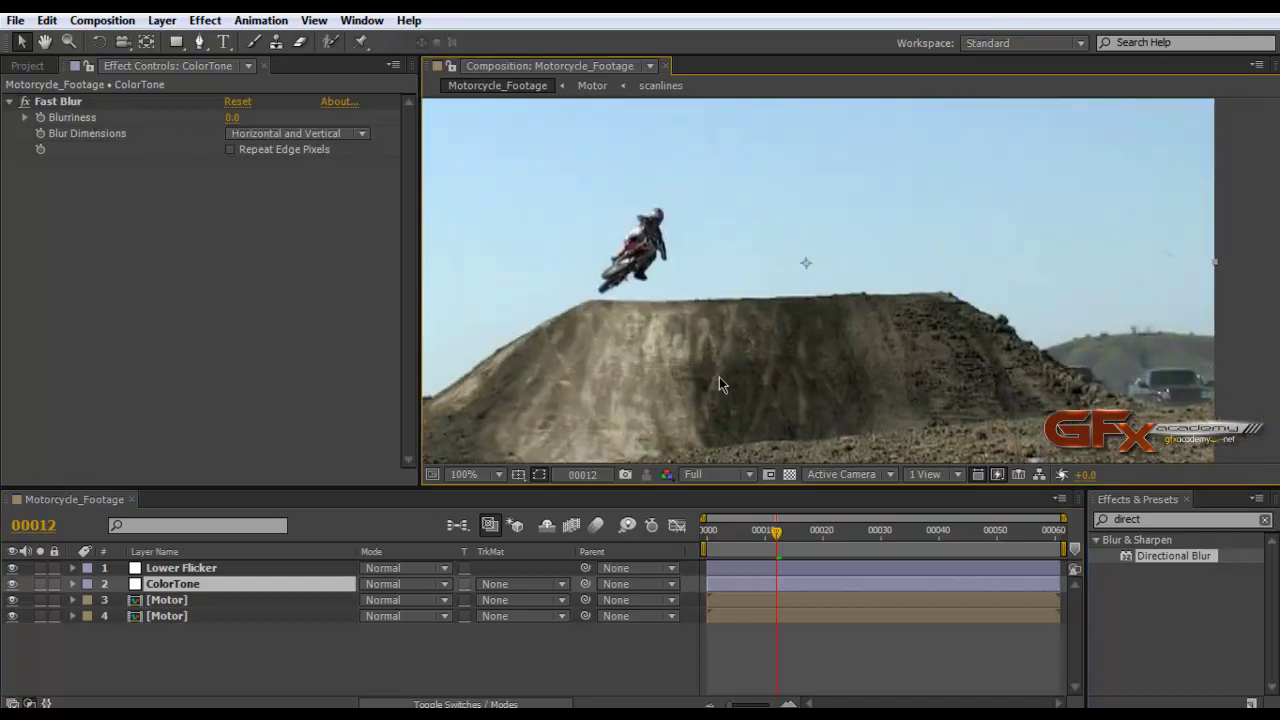
Set the ColorTone layer's Fast Blur Blurriness to 20 and enable Repeat Edge Pixels
left_click(233, 119)
type("20")
key("Return")
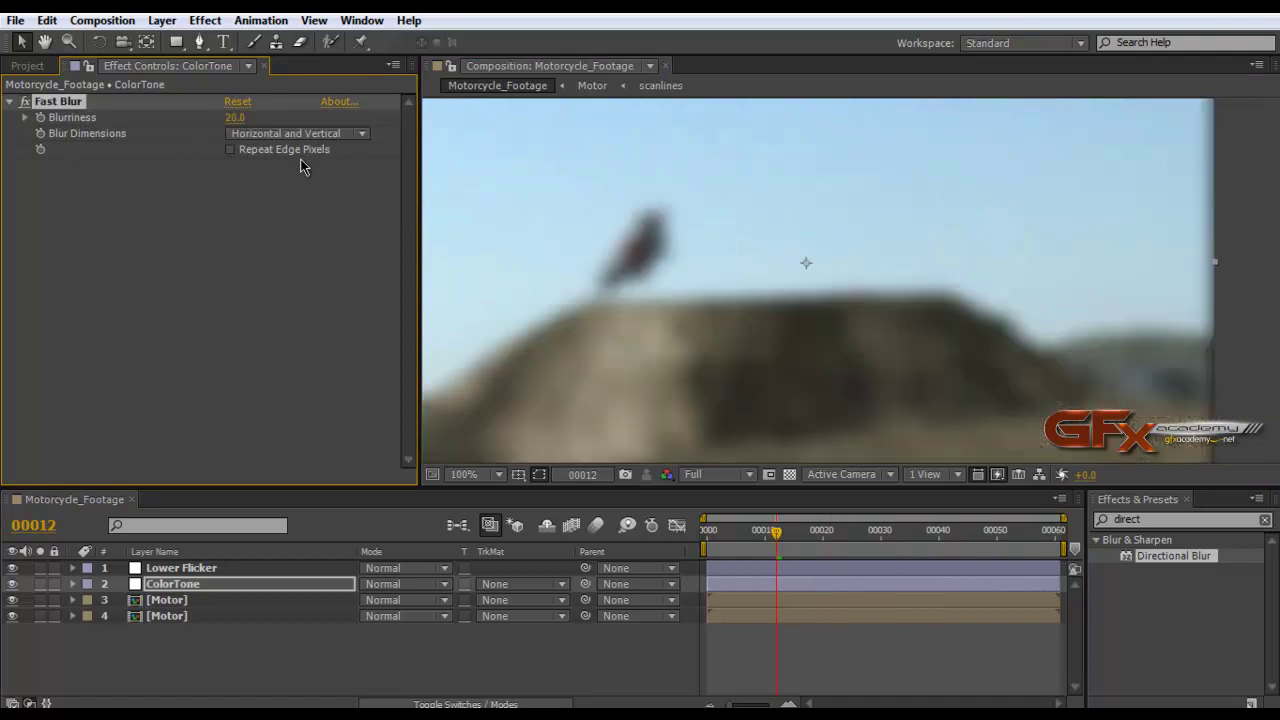
left_click(231, 149)
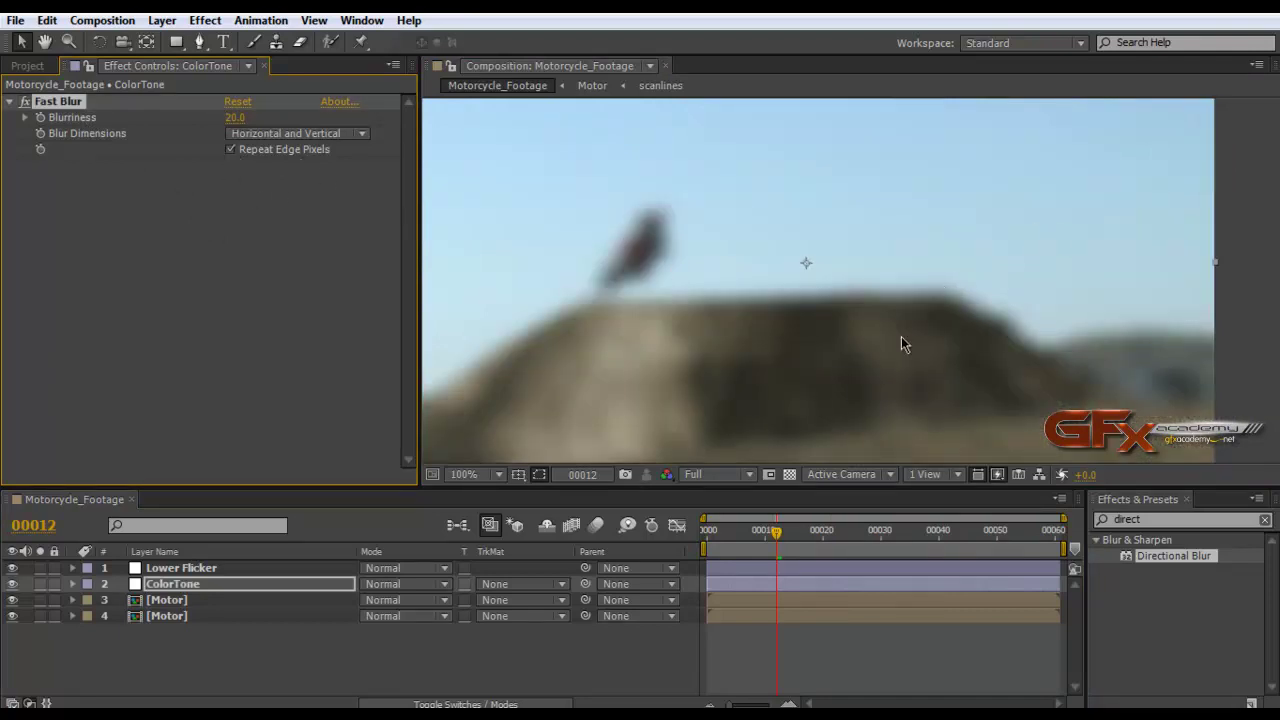
Change the ColorTone layer's blending mode to Overlay
left_click(285, 600)
left_click(345, 586)
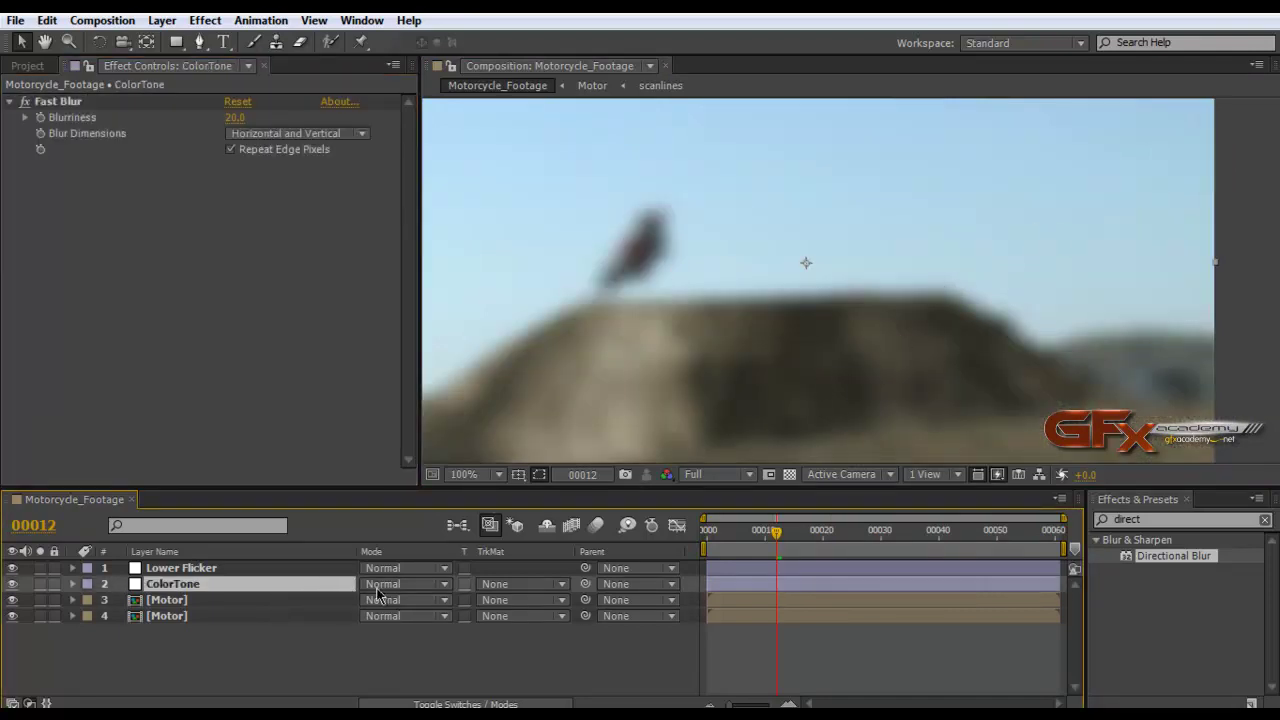
left_click(385, 587)
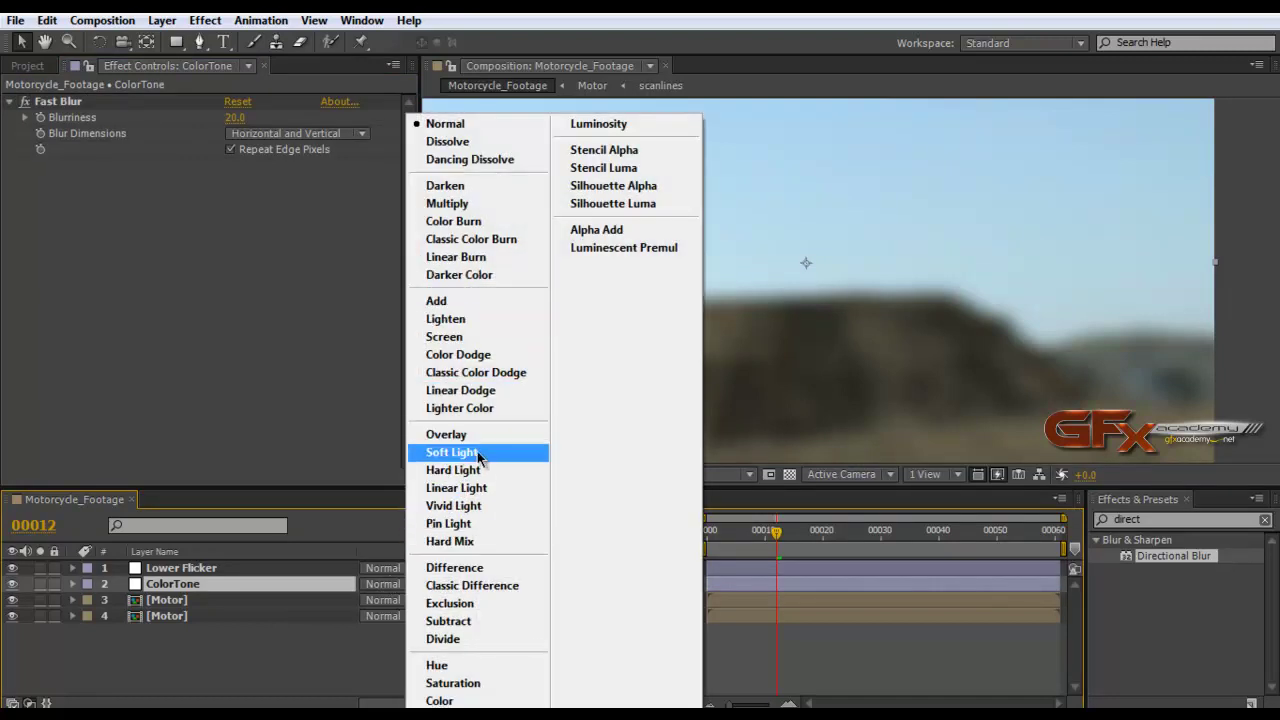
left_click(452, 436)
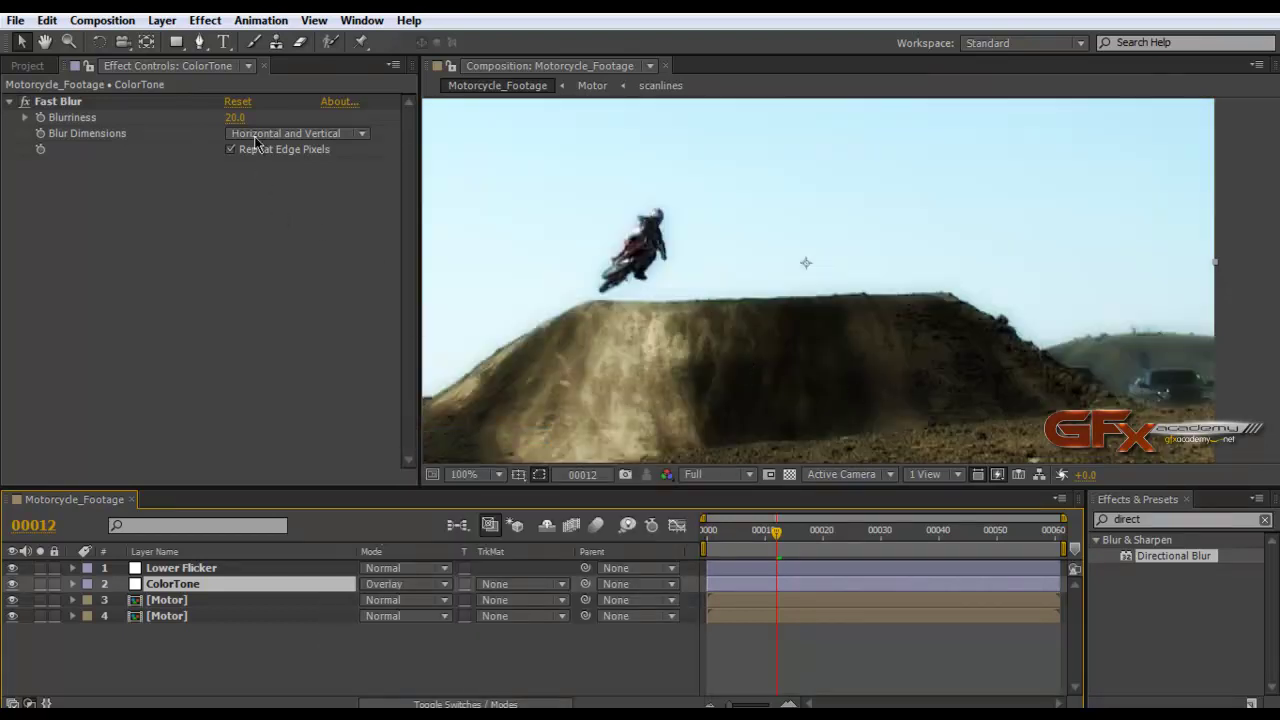
Set ColorTone's Fast Blur Blurriness to 15 and lower the layer's opacity to 70%
left_click(235, 117)
type("15")
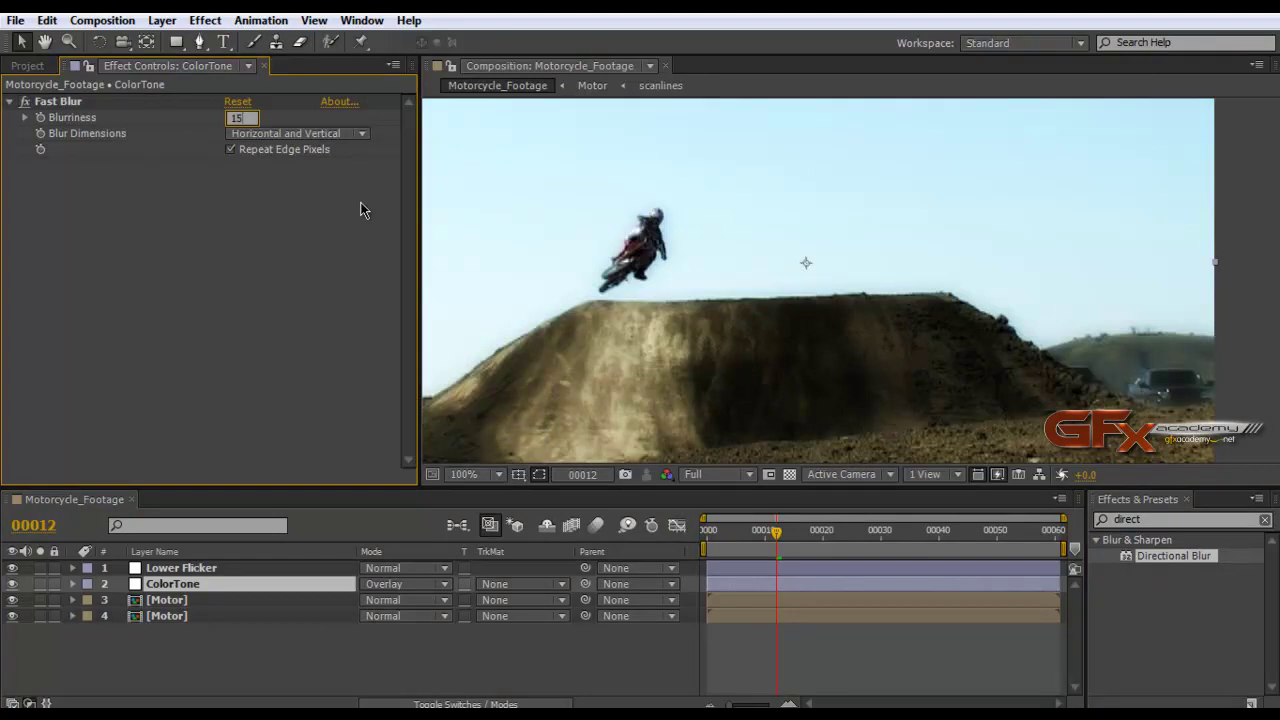
key("Return")
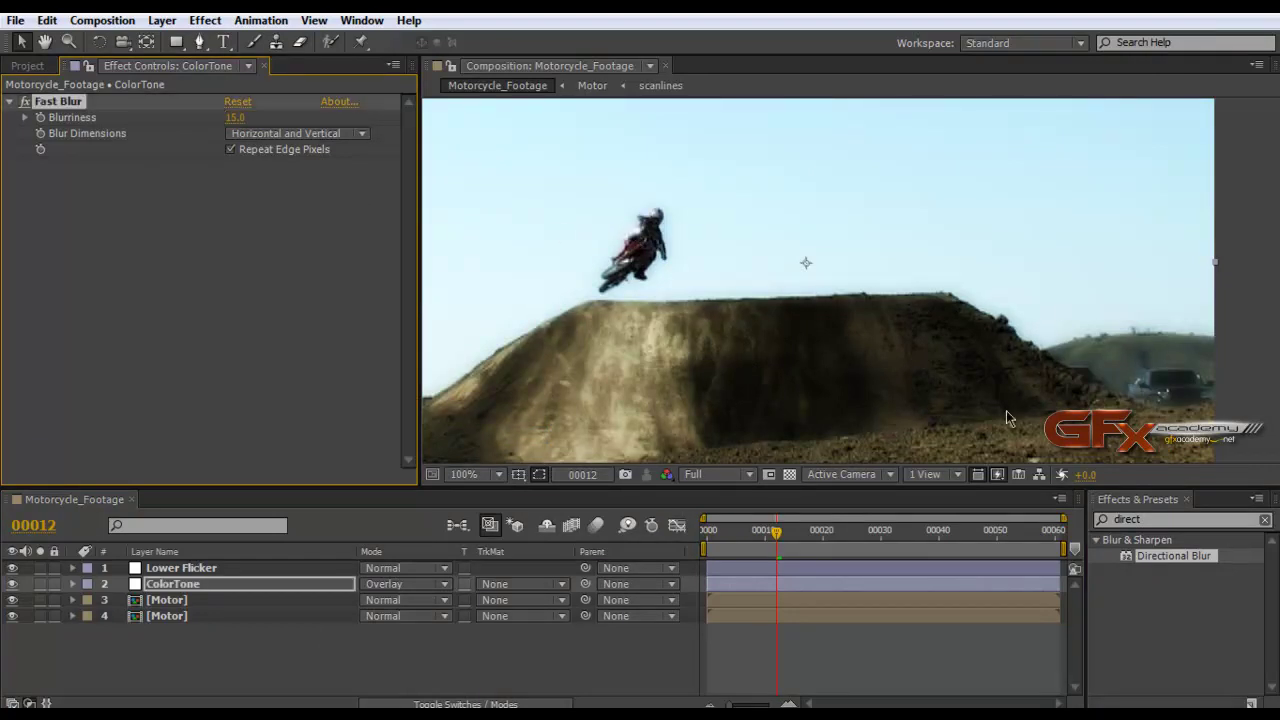
left_click(240, 588)
key("t")
left_click_drag(372, 604, 343, 607)
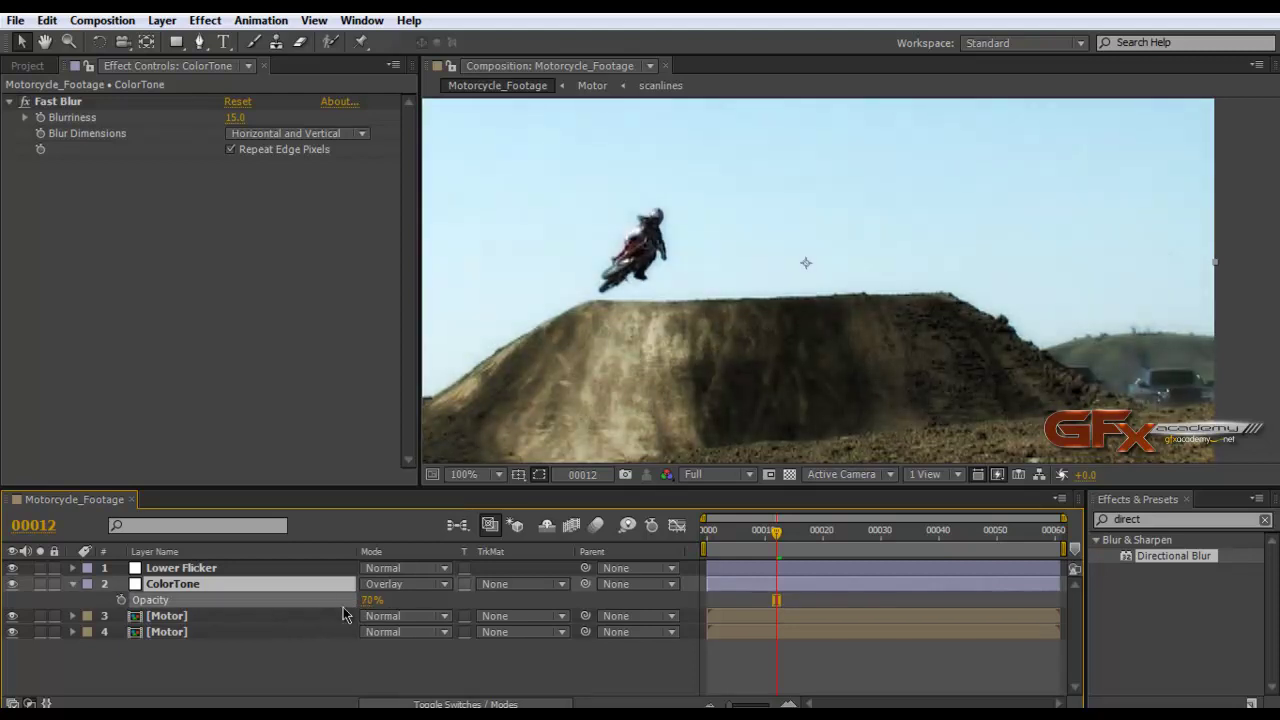
left_click(73, 585)
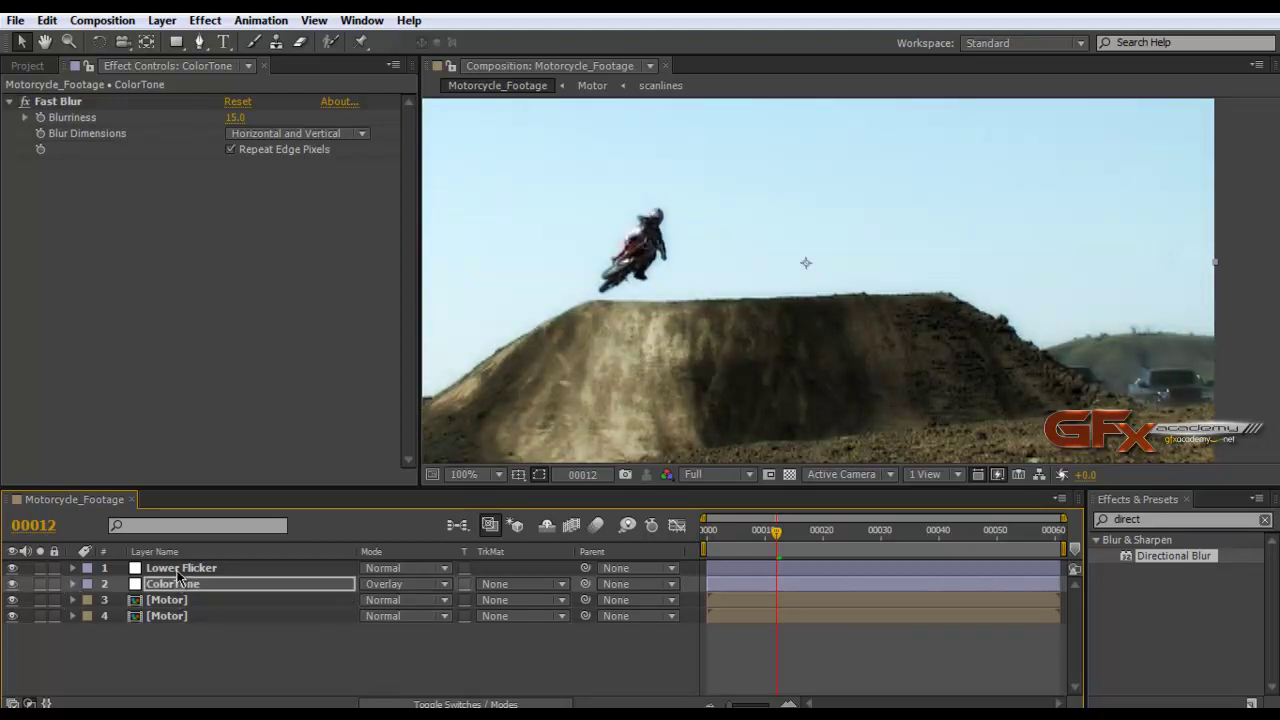
Set the Directional Blur's Blur Length to 1 on the Lower Flicker layer
left_click(178, 569)
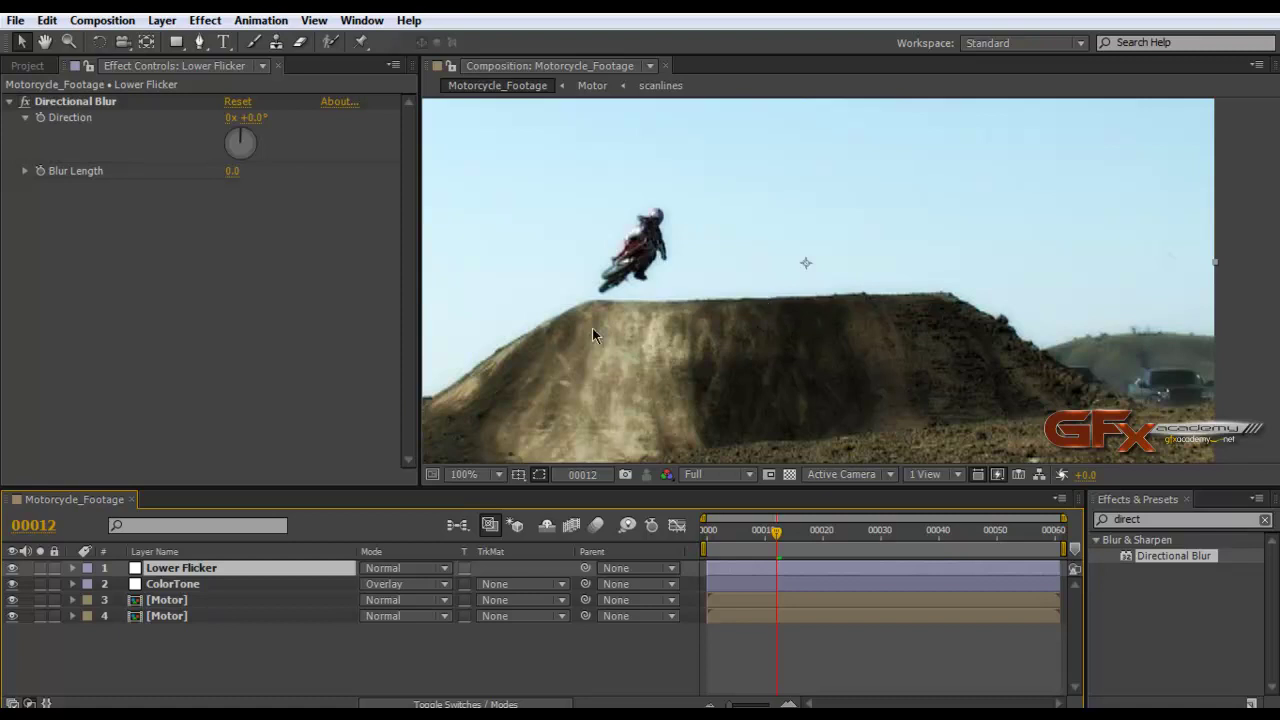
left_click(236, 172)
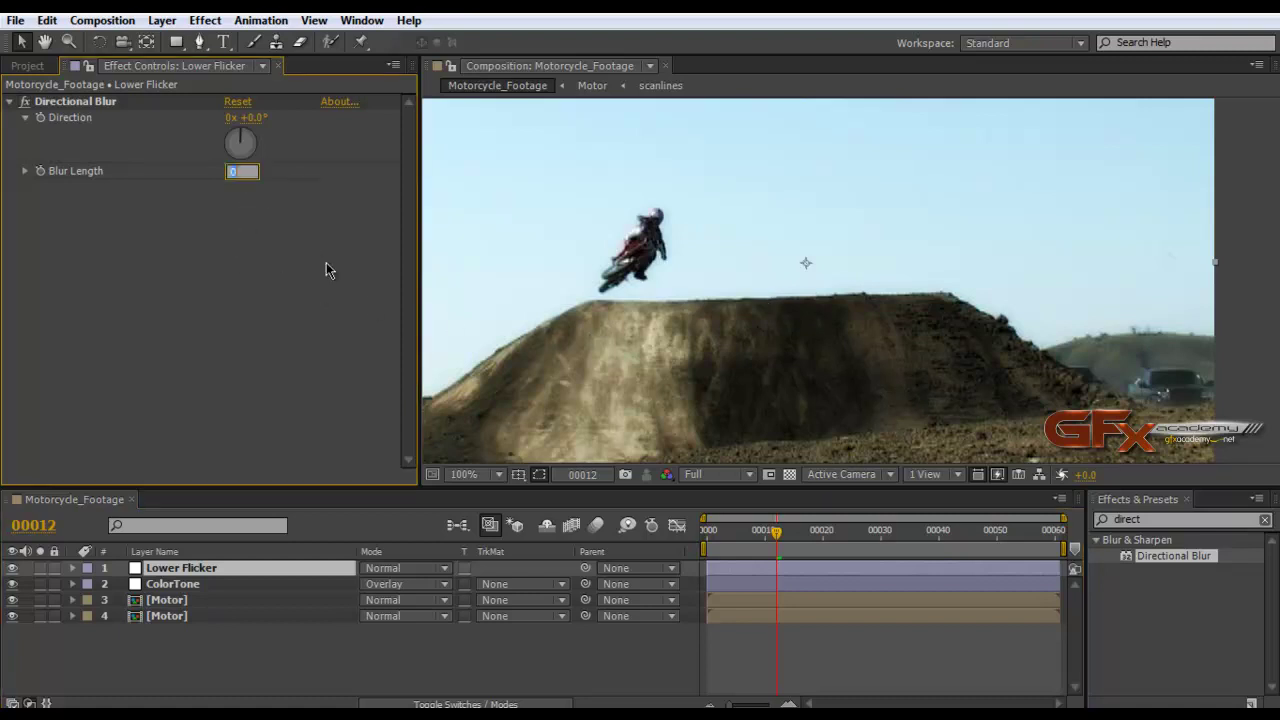
type("1")
key("Return")
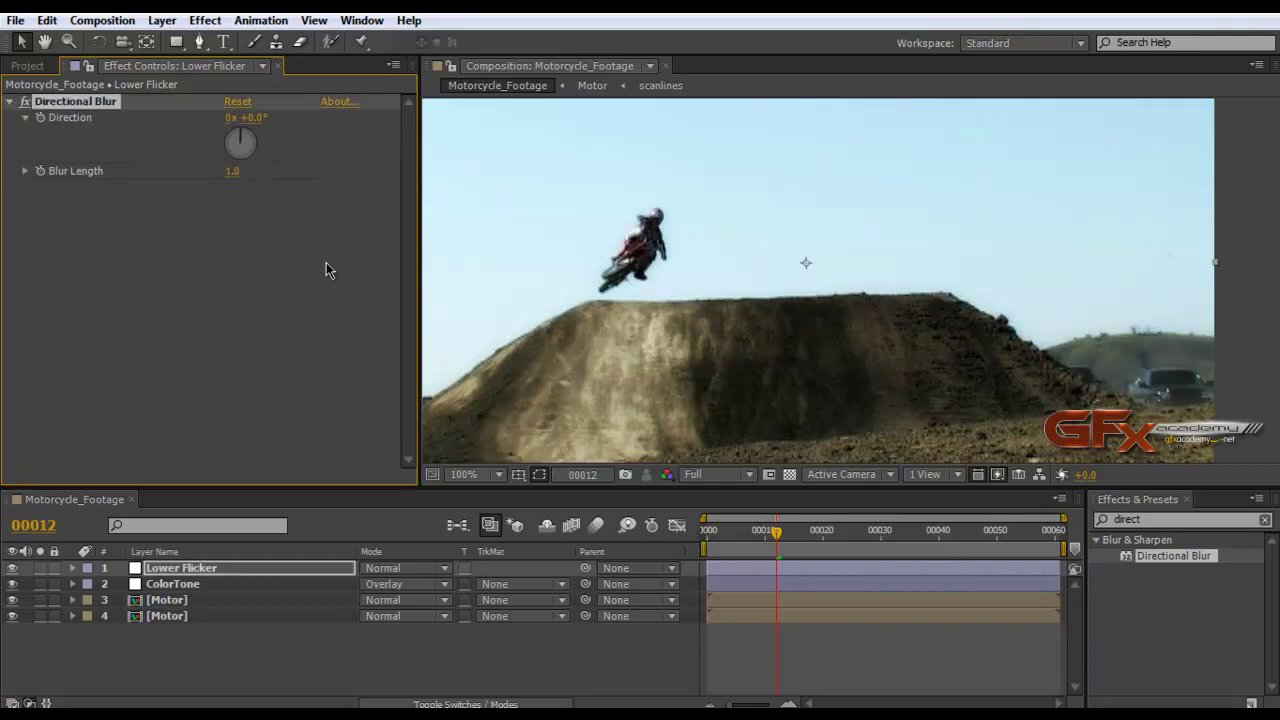
left_click(459, 652)
Switch the ColorTone layer's blending mode to Soft Light and set its opacity to 100%
left_click(280, 584)
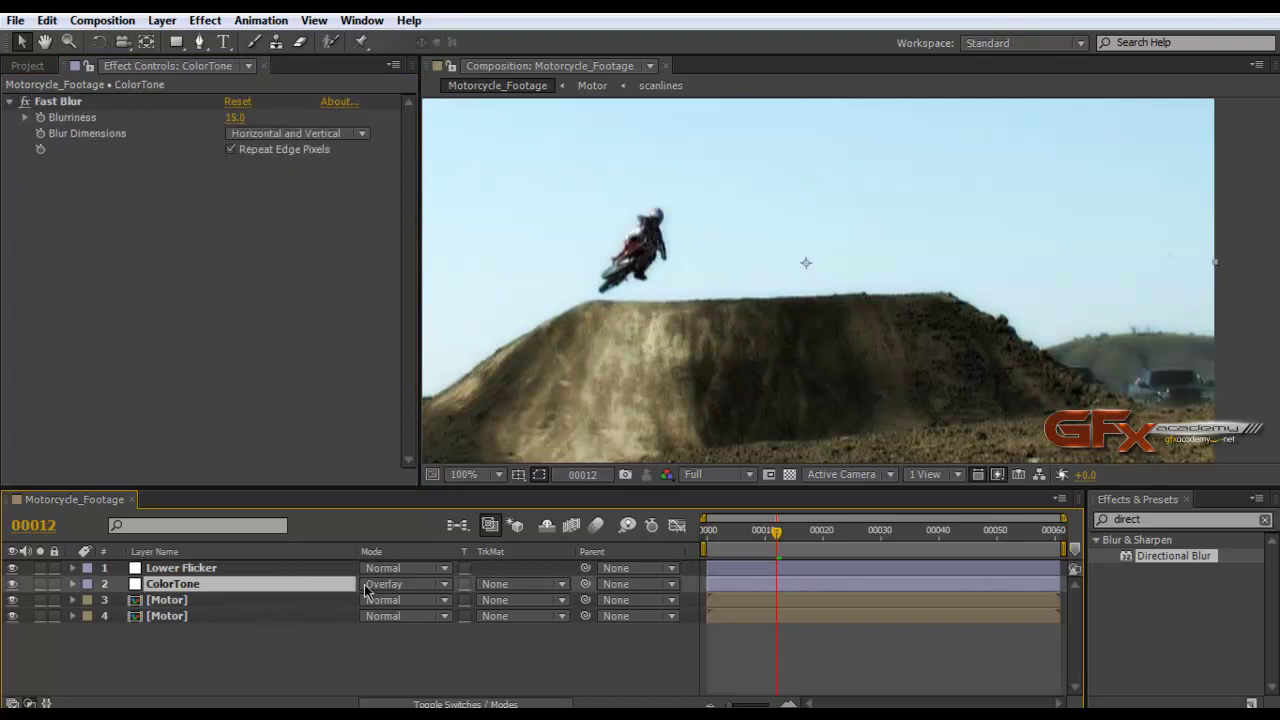
left_click(400, 584)
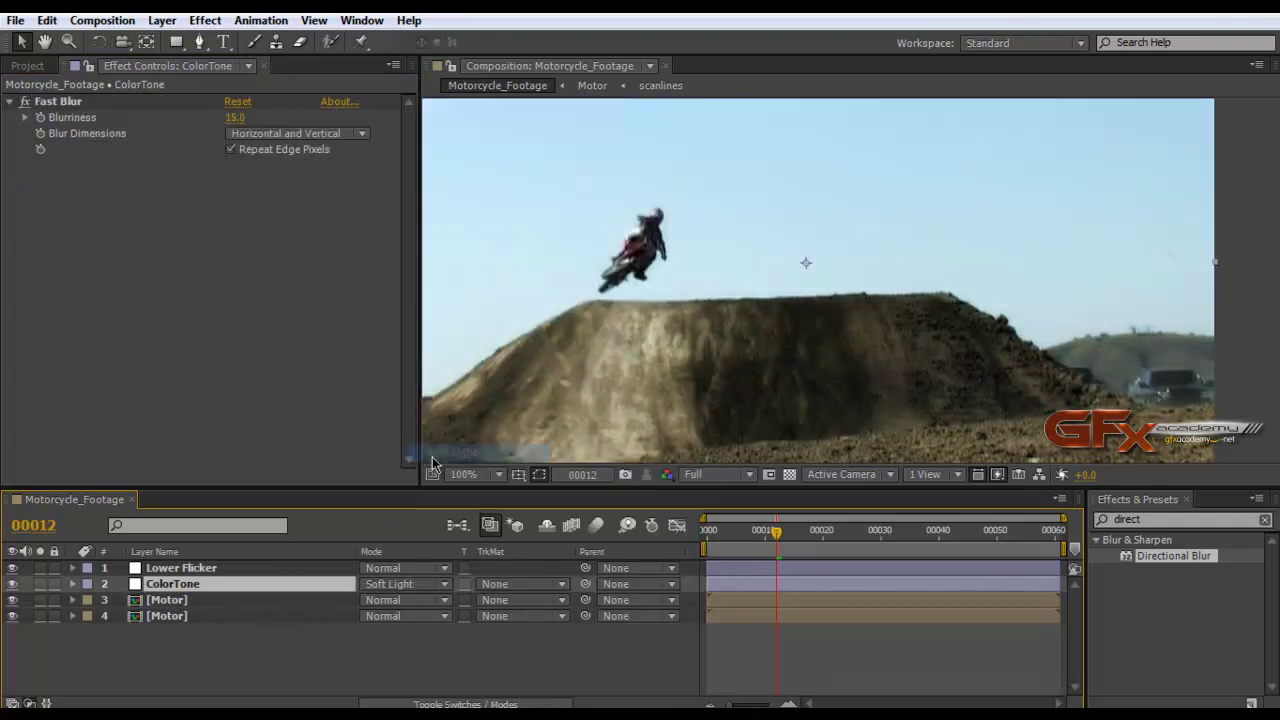
left_click(440, 456)
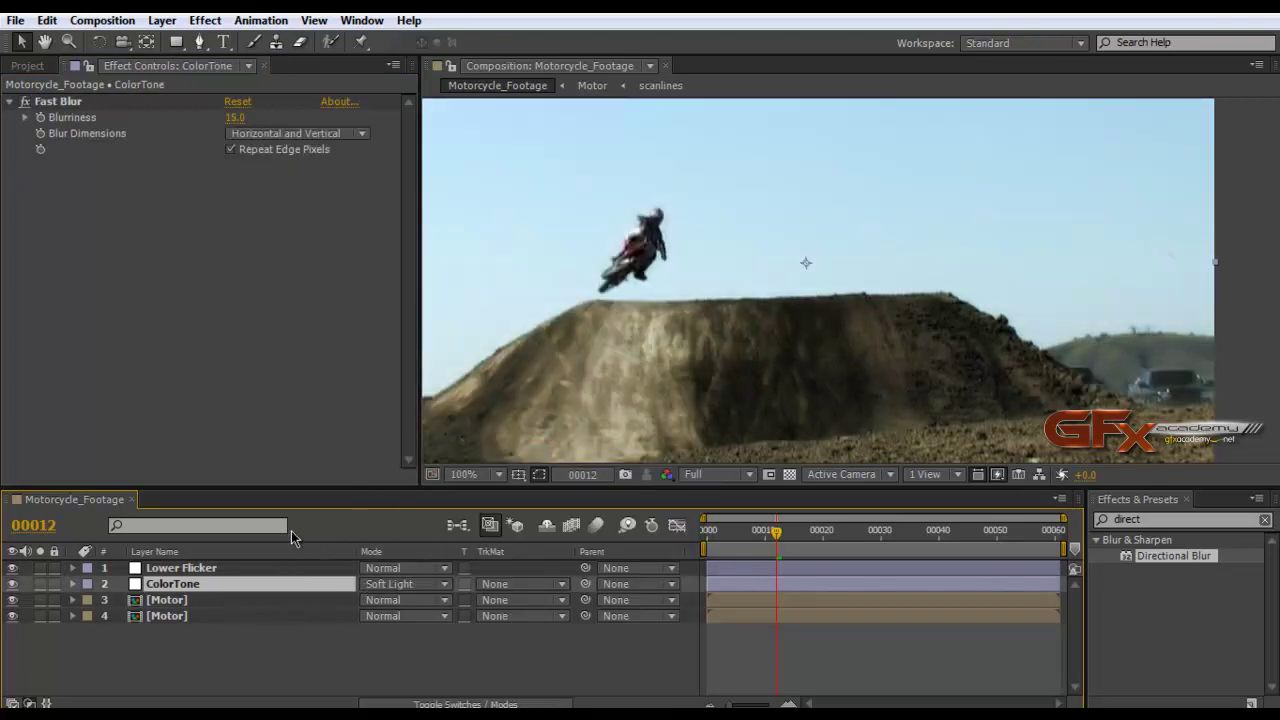
key("t")
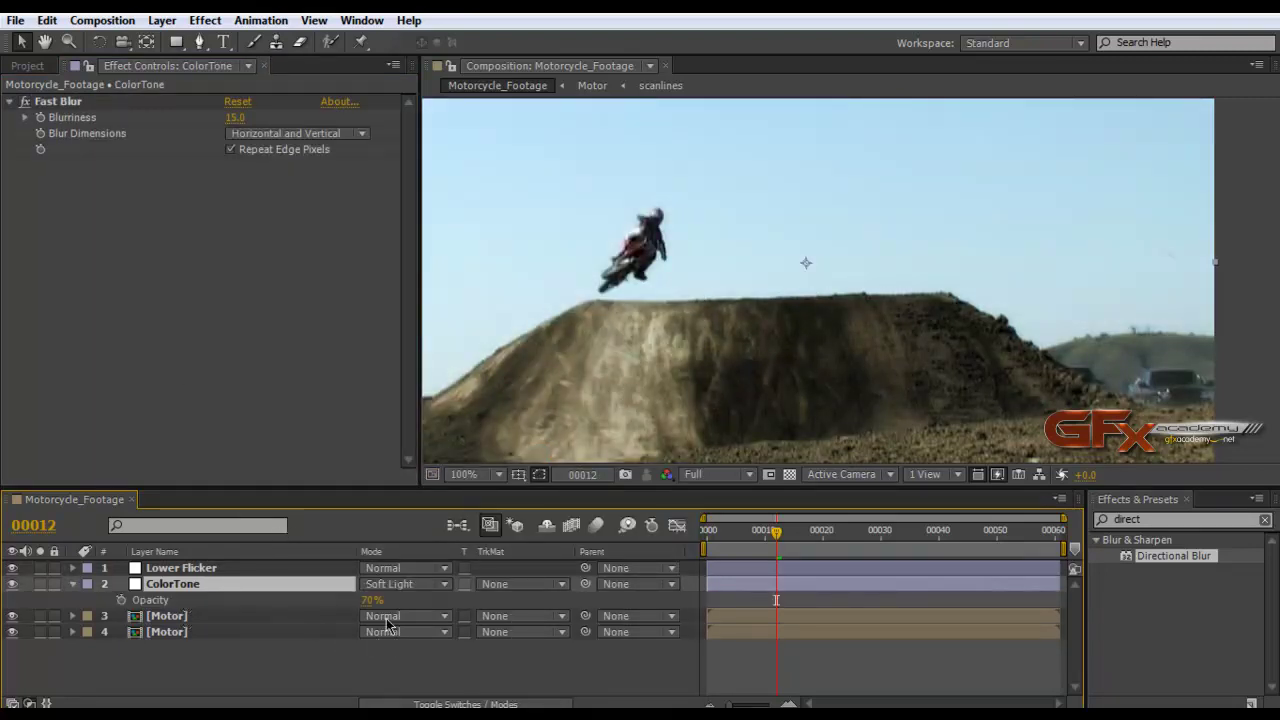
key("Return")
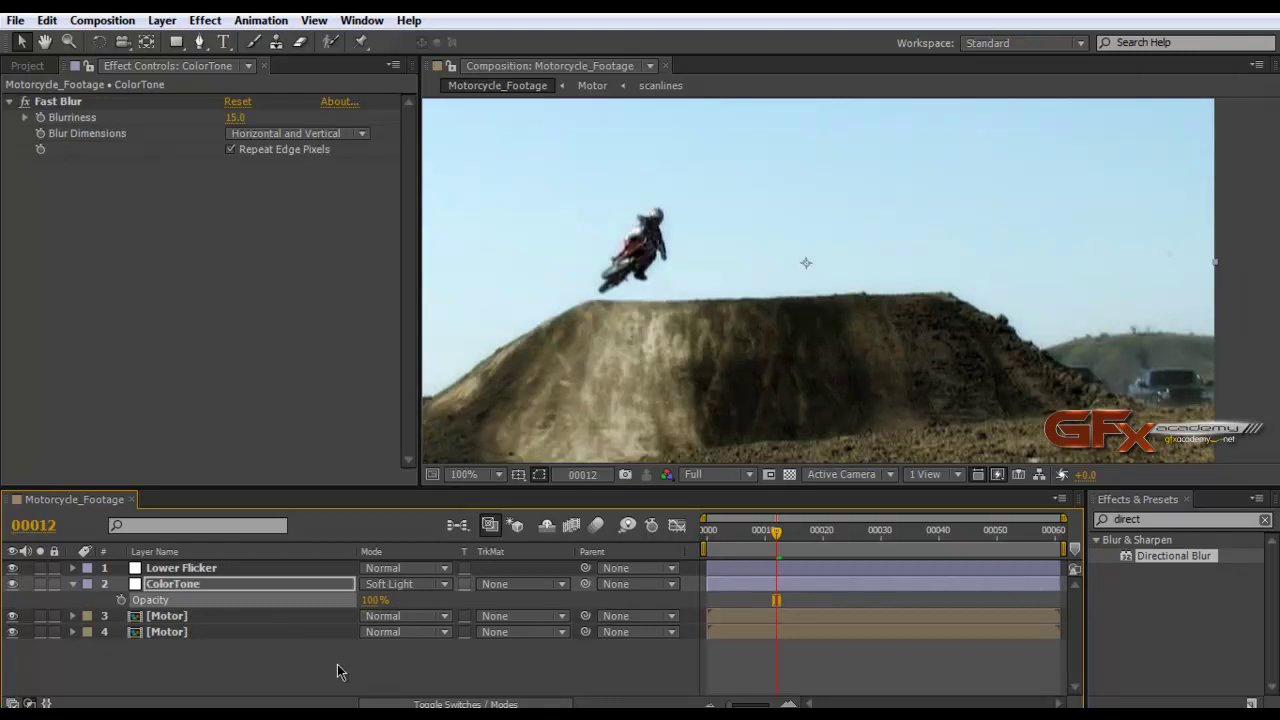
left_click(73, 585)
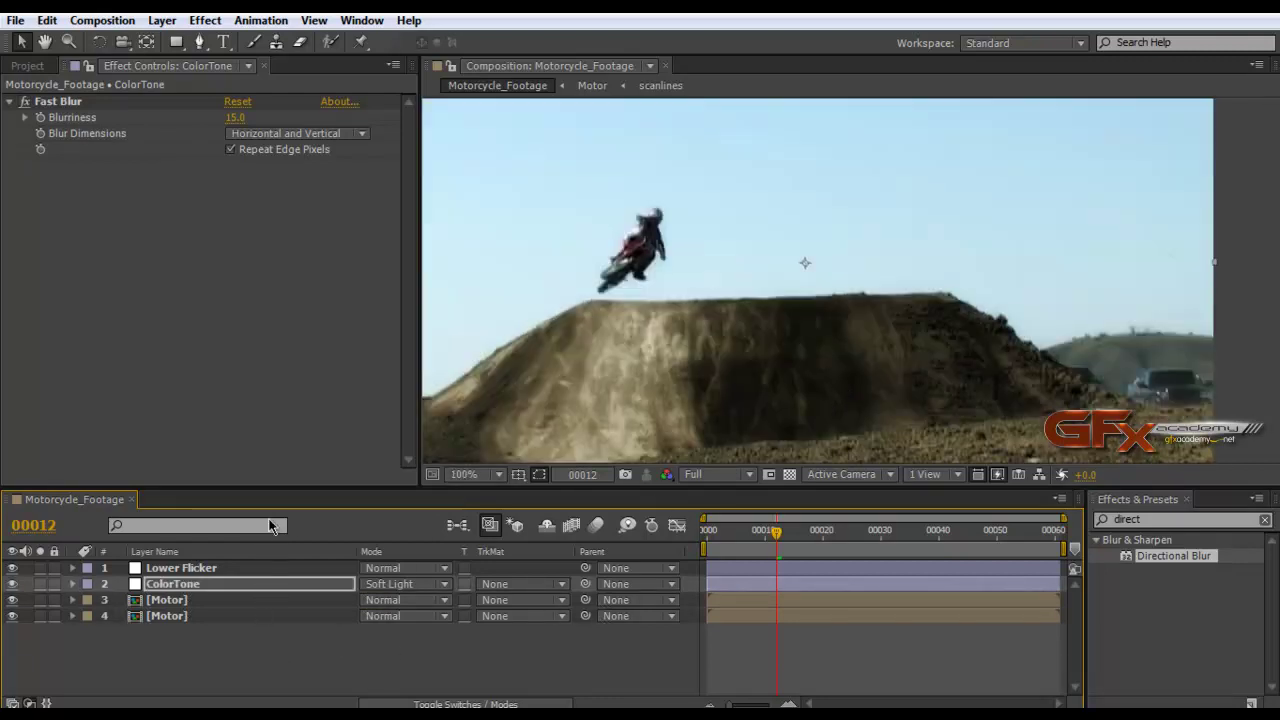
Set the Fast Blur Blurriness on the ColorTone layer to 20
left_click(236, 118)
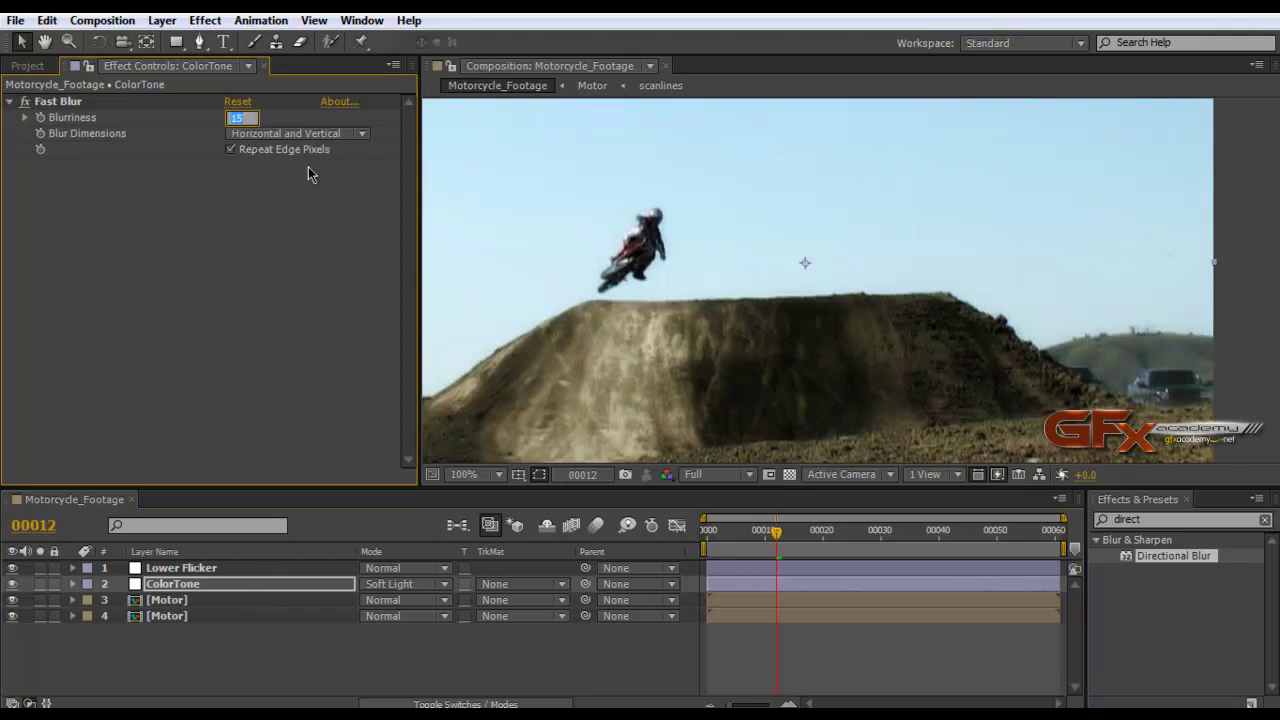
type("20")
key("Return")
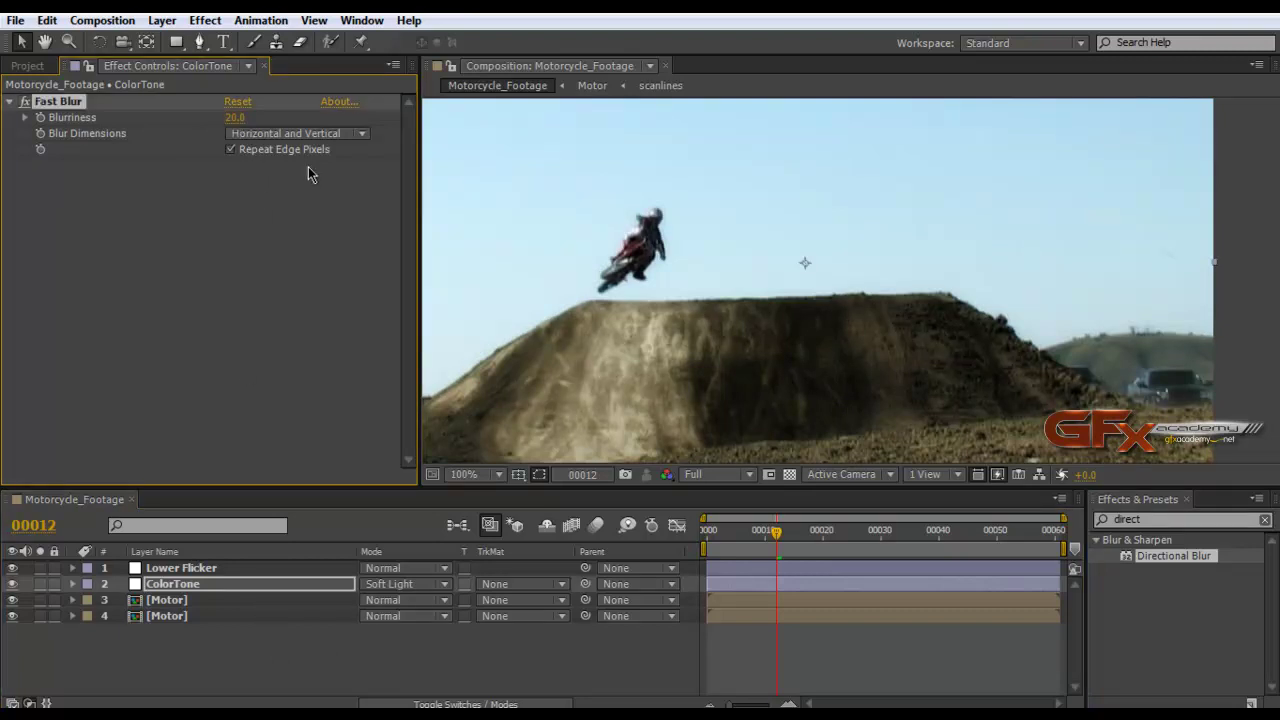
left_click(317, 645)
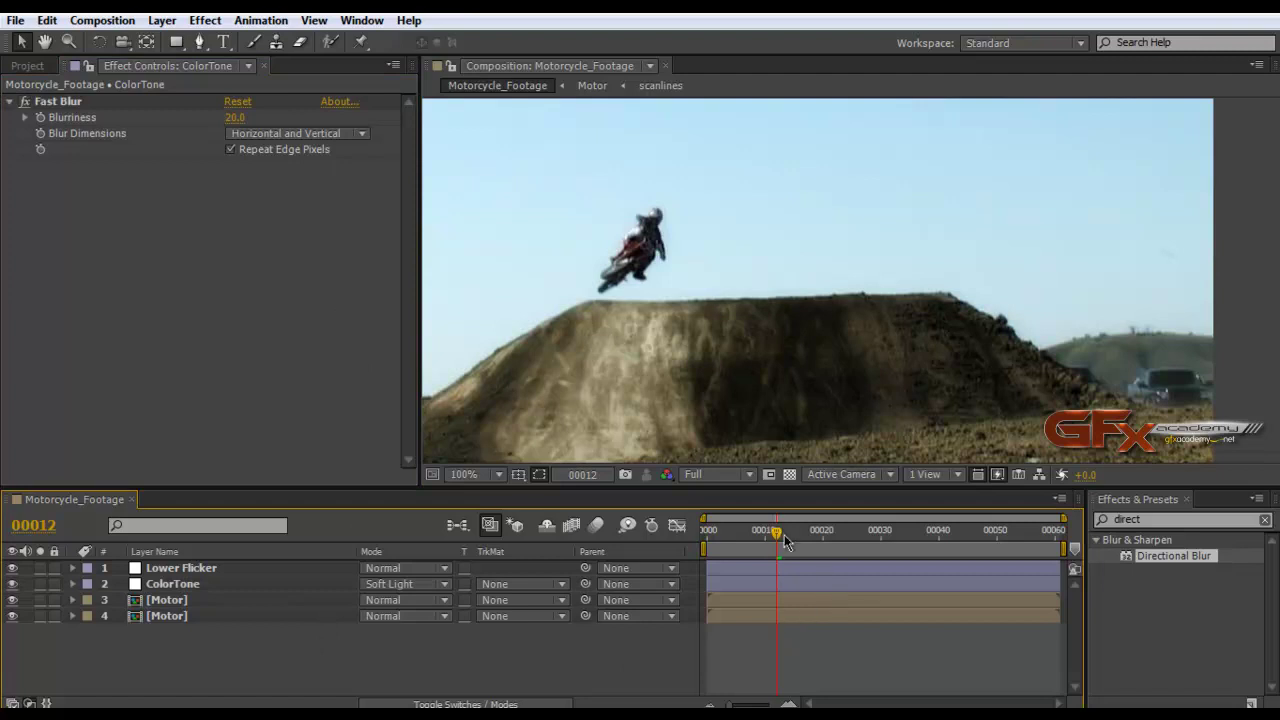
Go to frame 42 and compare the footage with the ColorTone layer hidden and shown, leaving the layer visible
left_click_drag(777, 531, 951, 533)
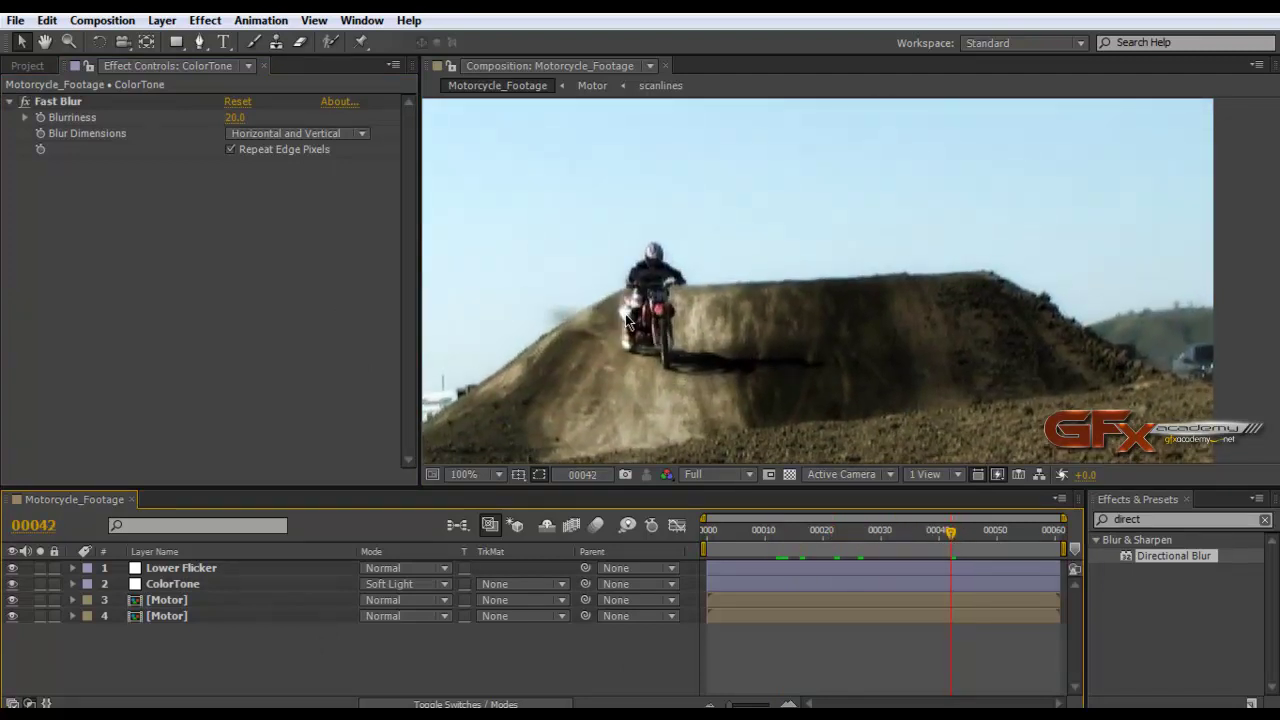
left_click(160, 588)
left_click(12, 584)
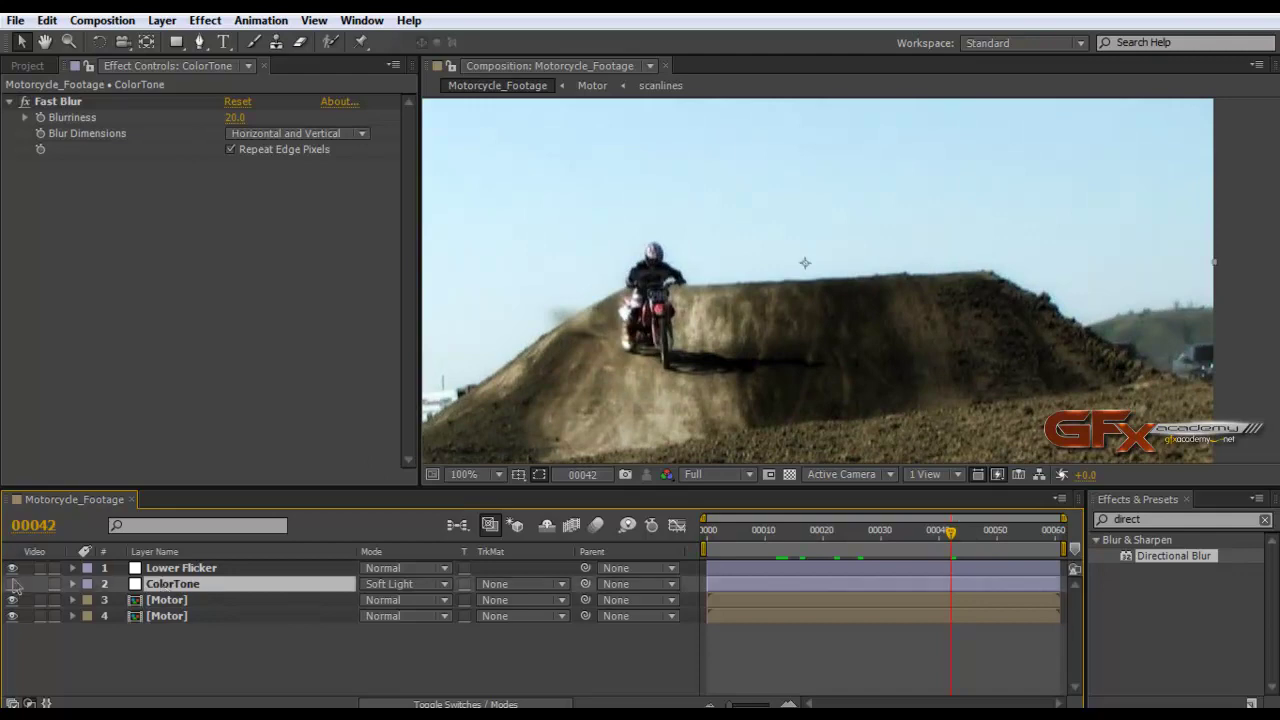
left_click(12, 584)
left_click(12, 584)
left_click(12, 584)
left_click(12, 584)
left_click(12, 584)
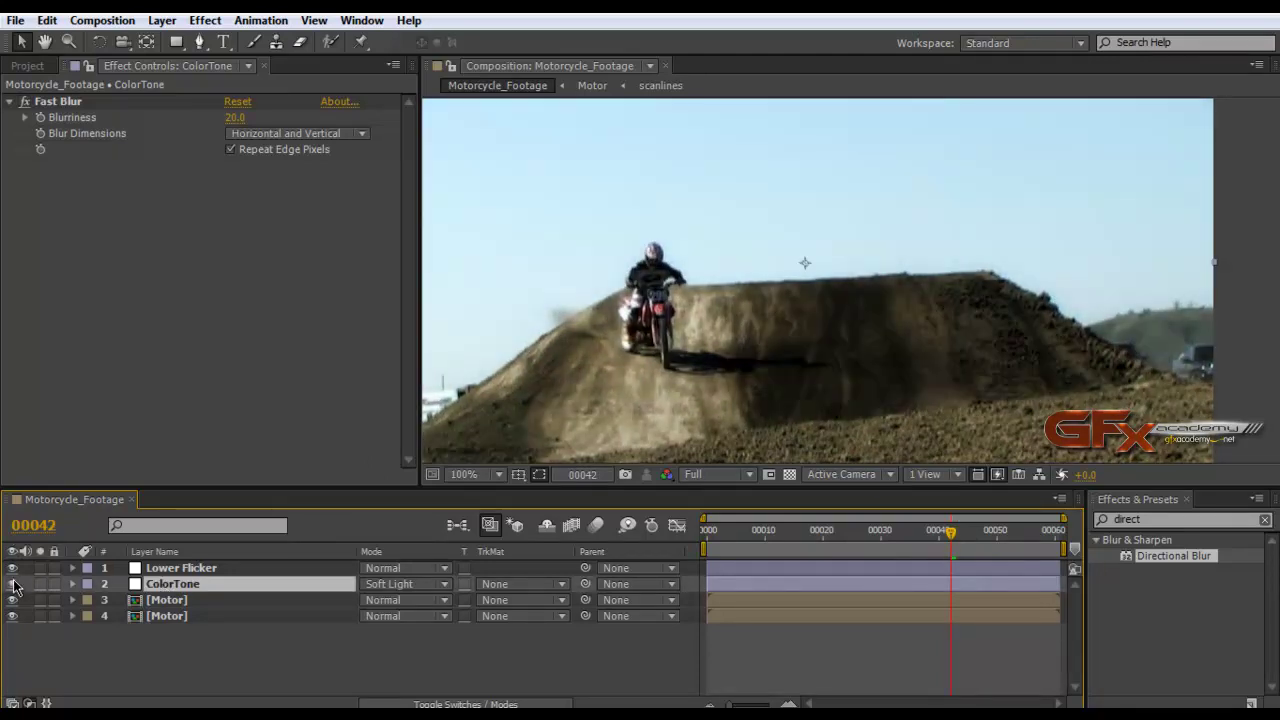
left_click(64, 650)
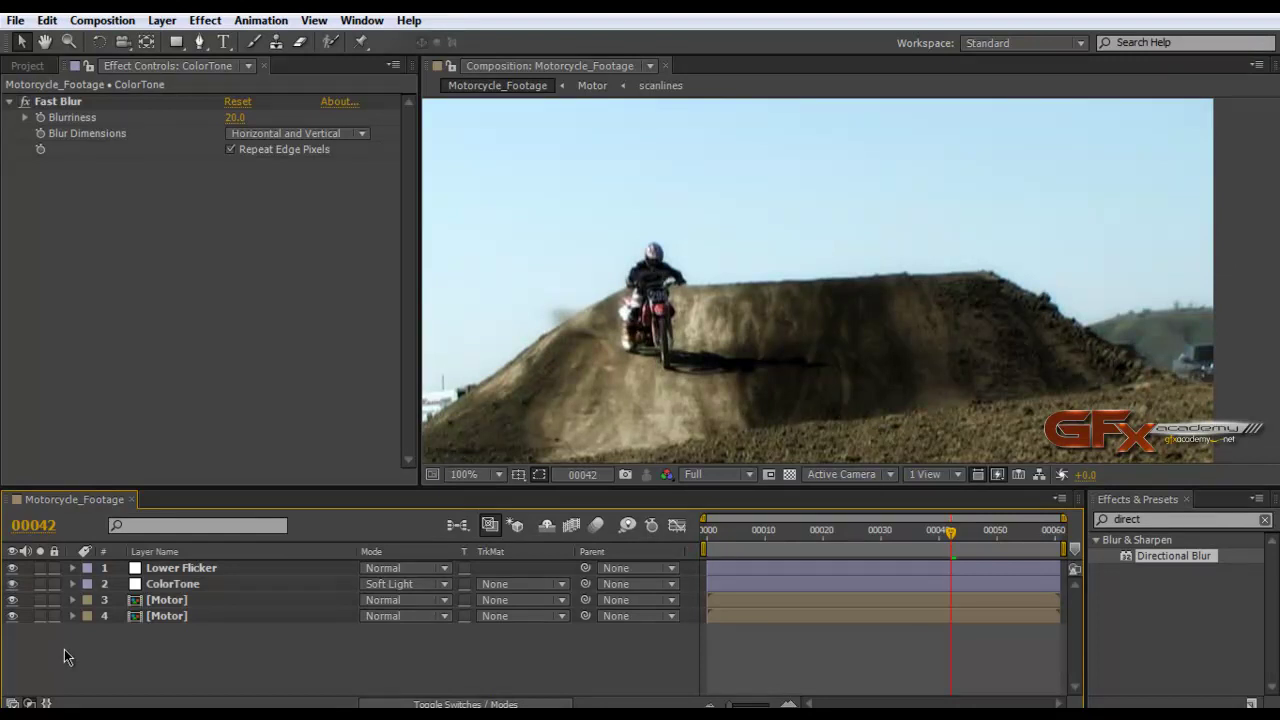